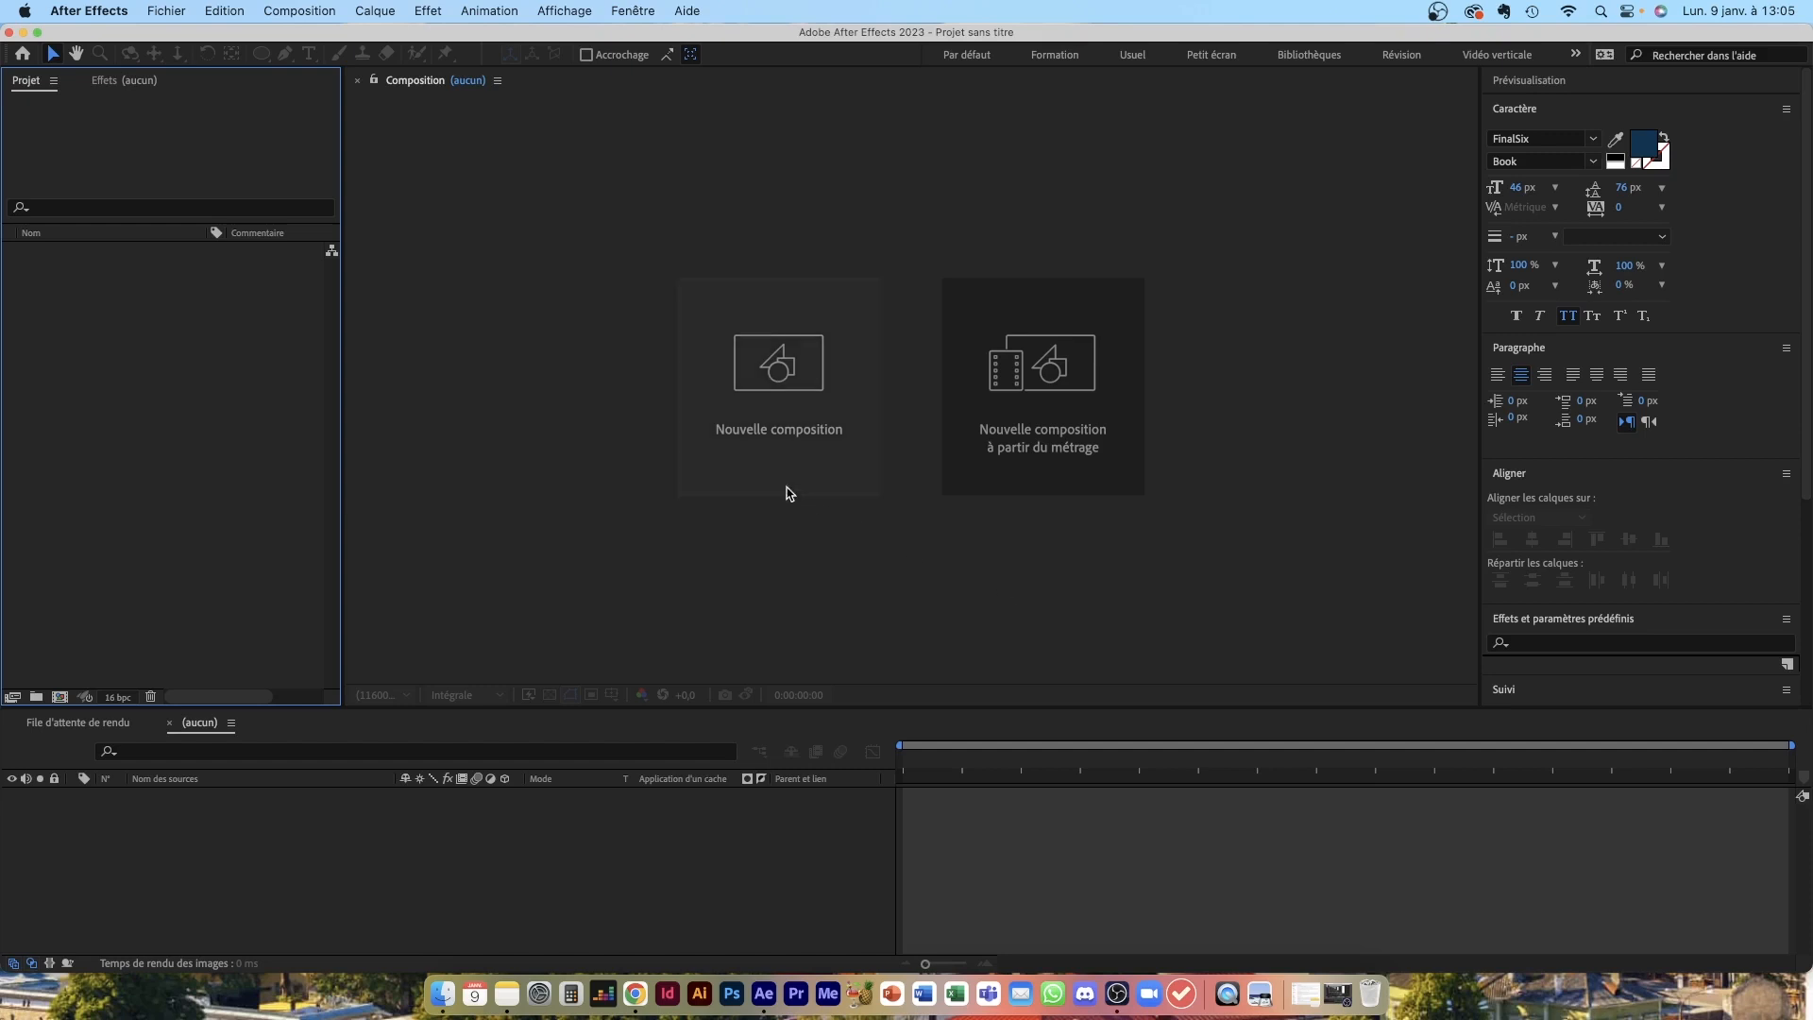
Step: Create a new composition with the HD 1920x1080 29,97 i/s preset, a 5-second duration and a white background
left_click(775, 458)
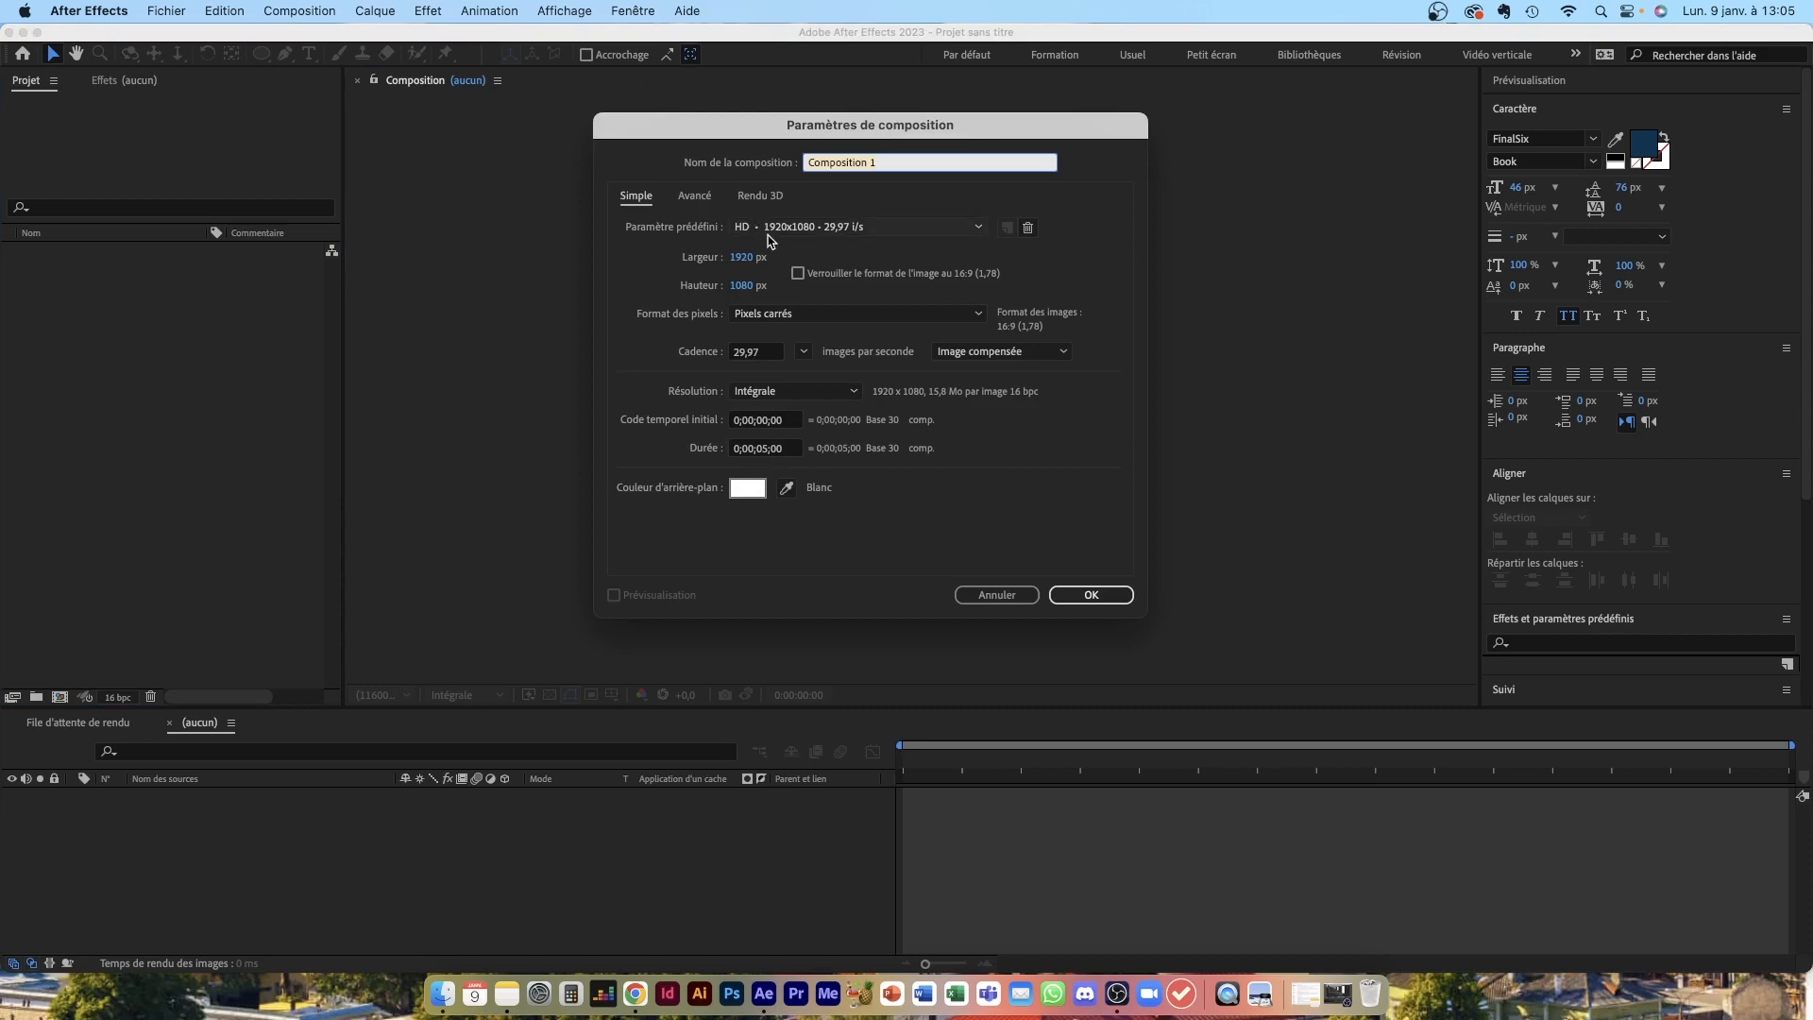
left_click(978, 230)
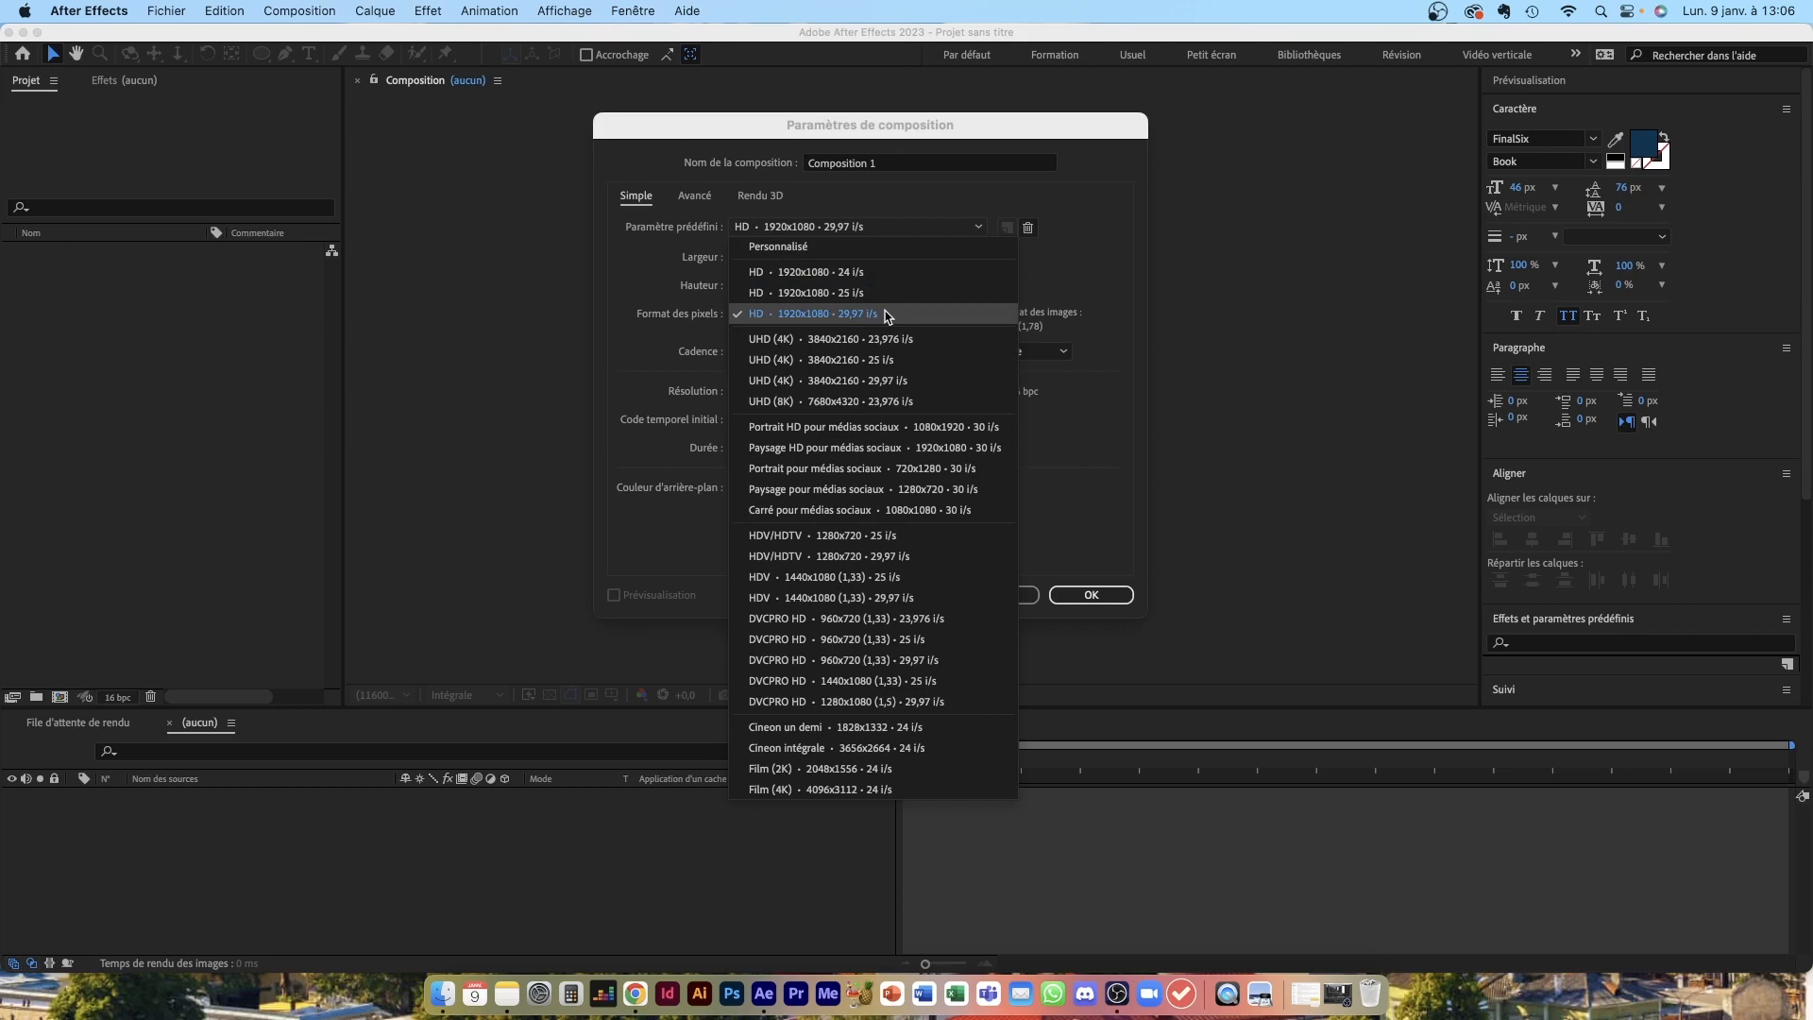
left_click(1065, 554)
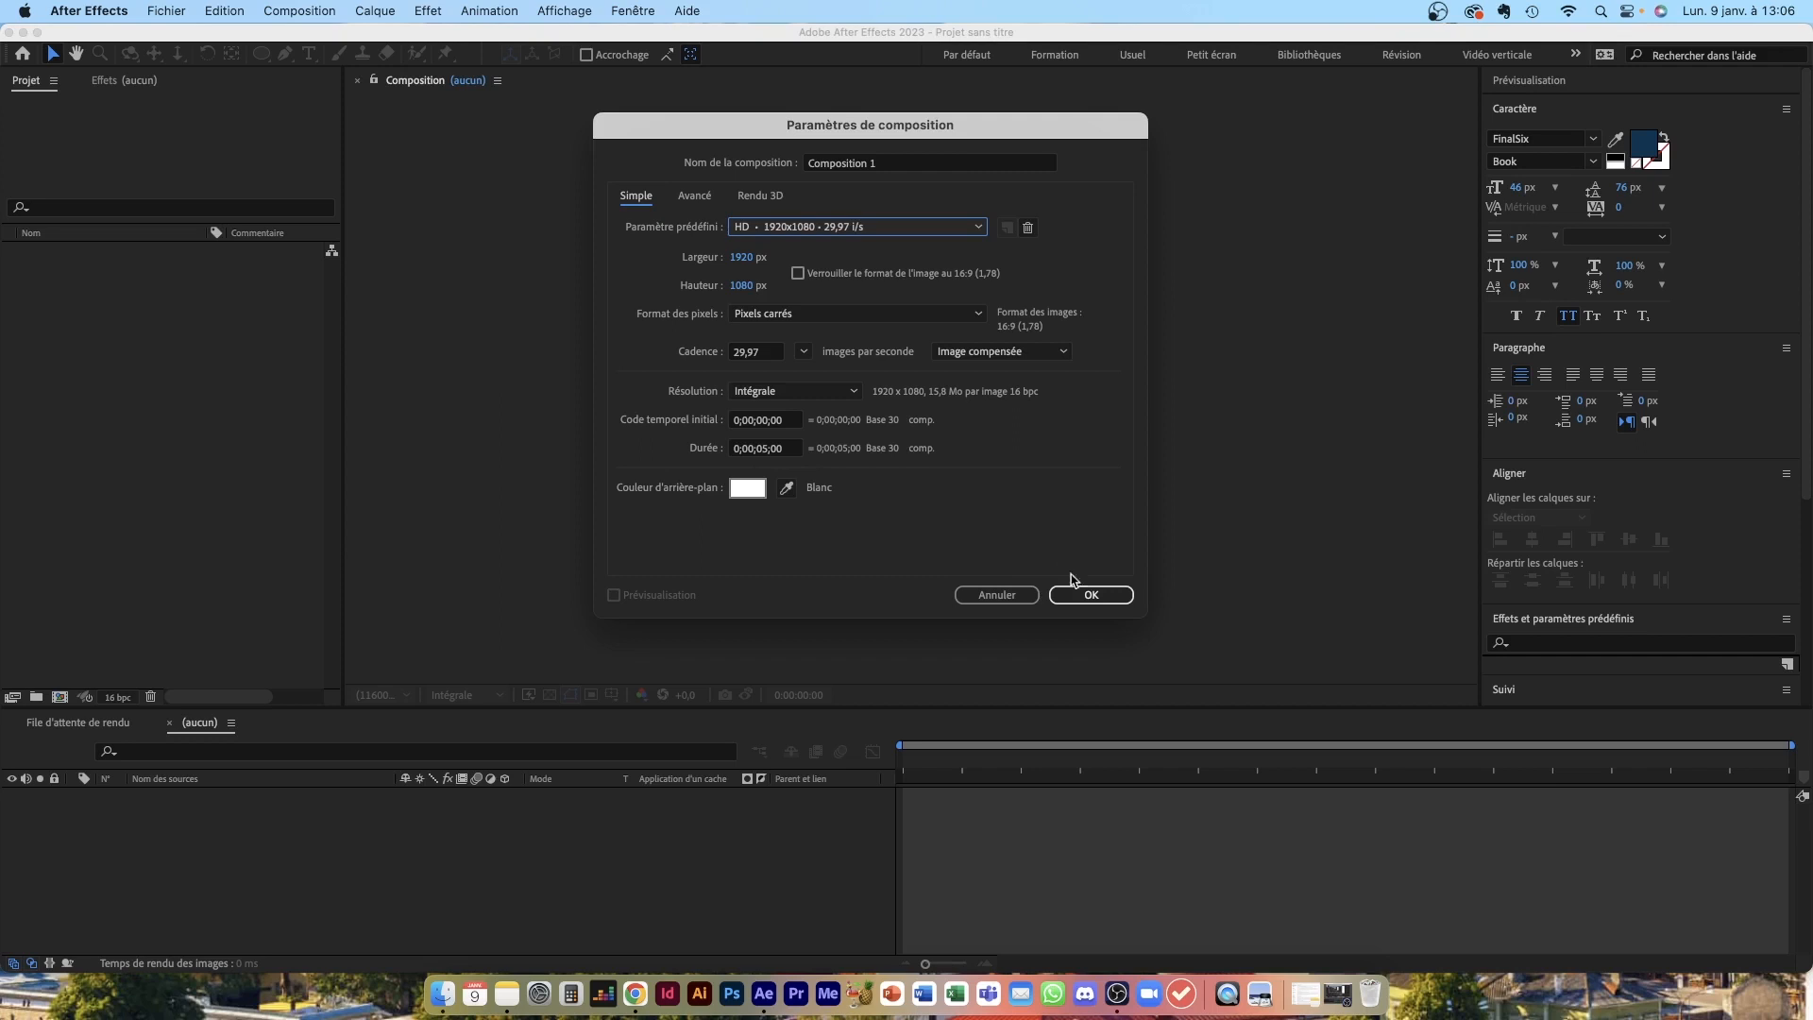
left_click(1093, 596)
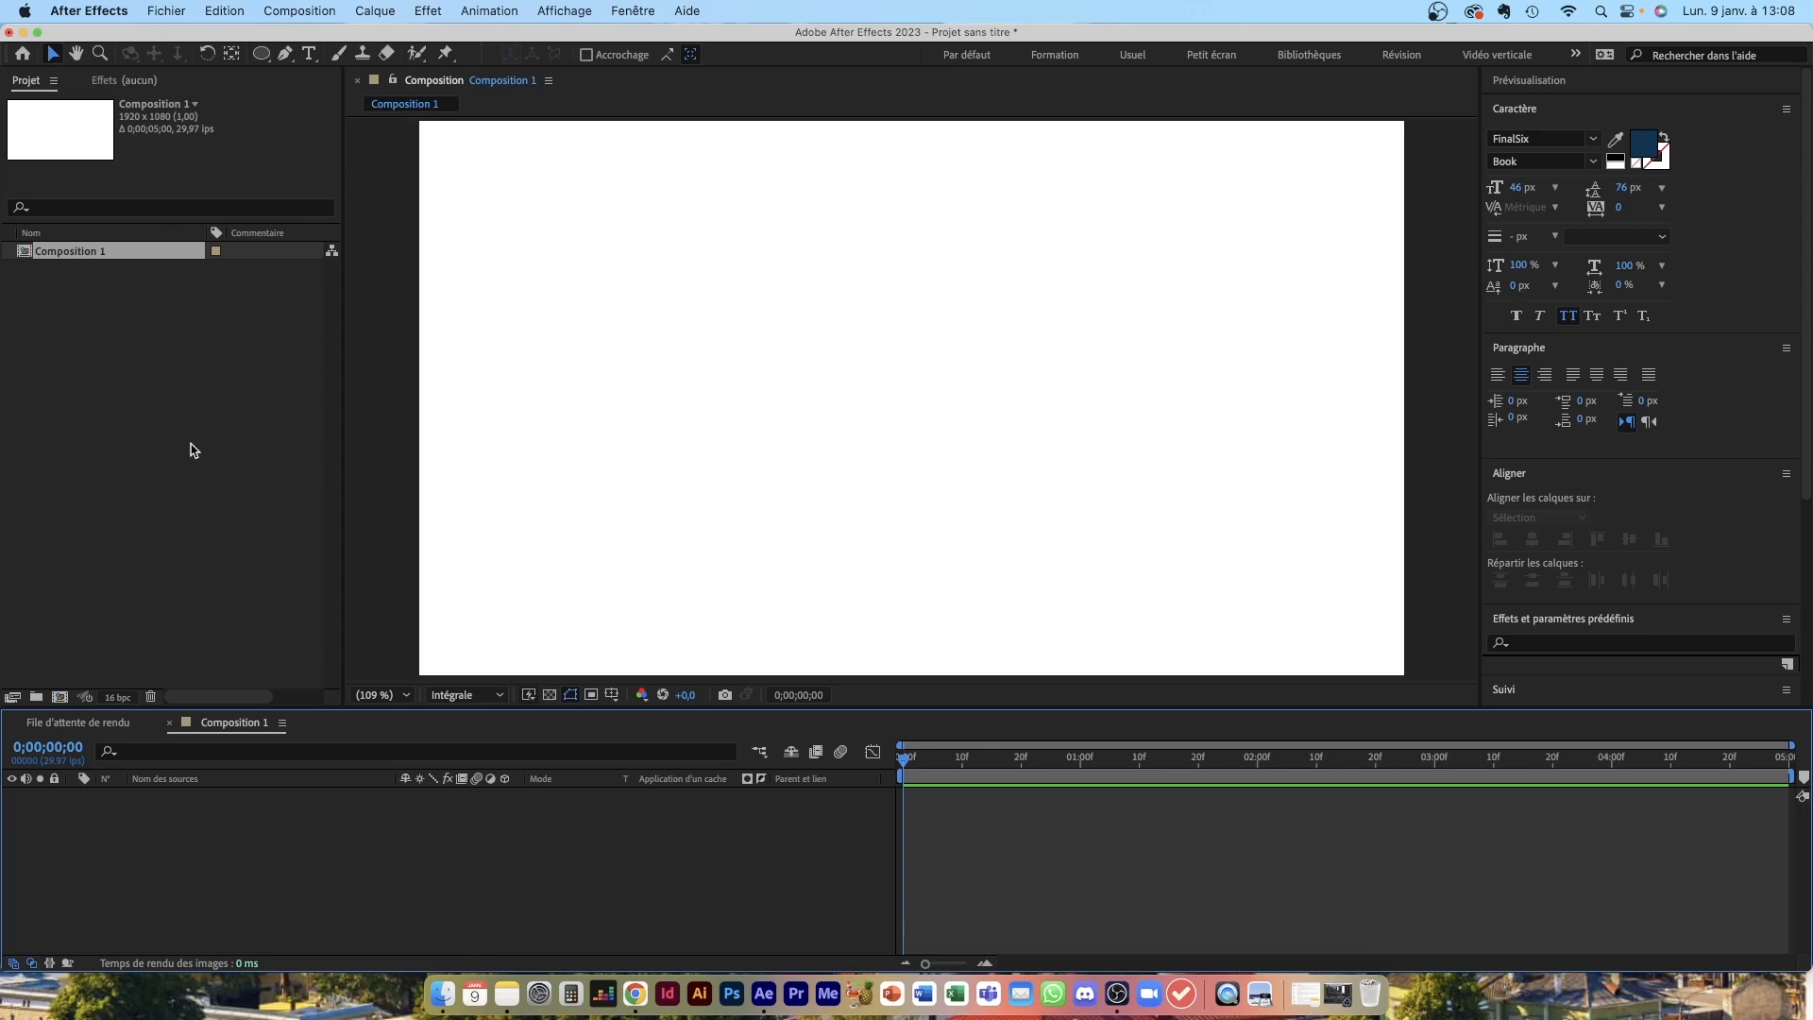
Step: Import the Illustrator file Sans titre - 2.ai as a Composition with footage dimensions set to Taille du calque
left_click(174, 396)
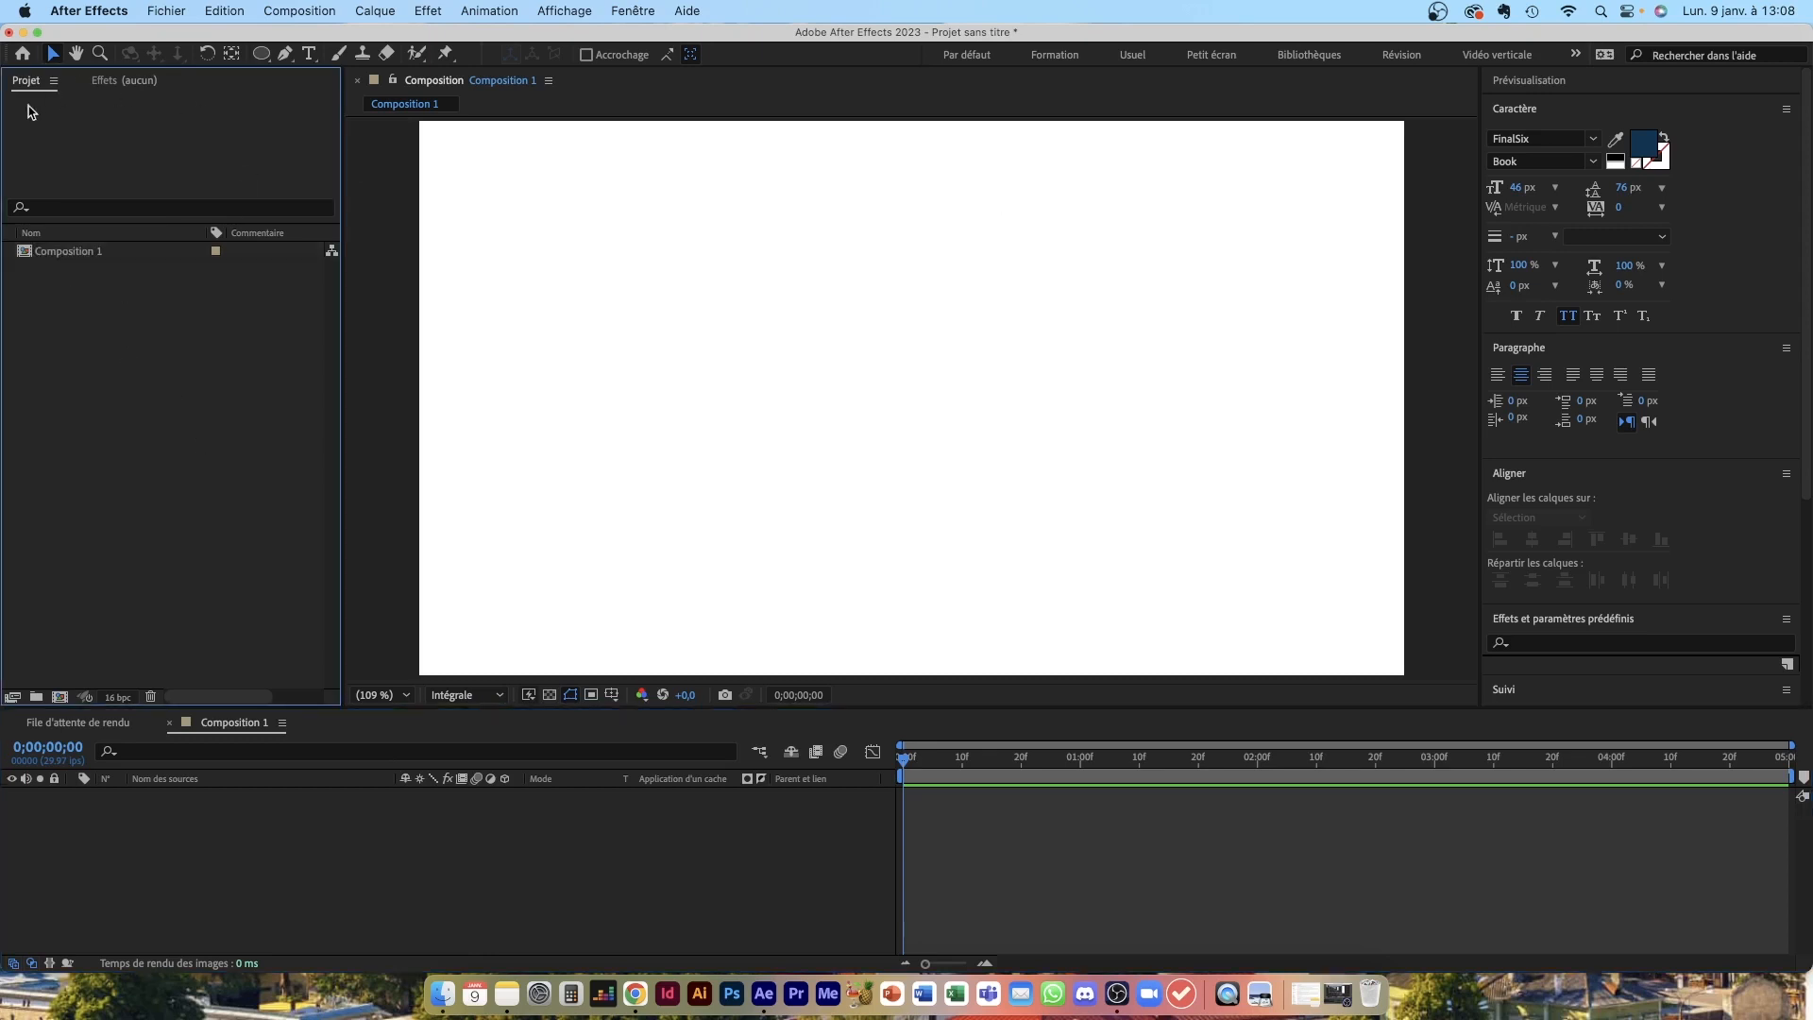
double_click(118, 343)
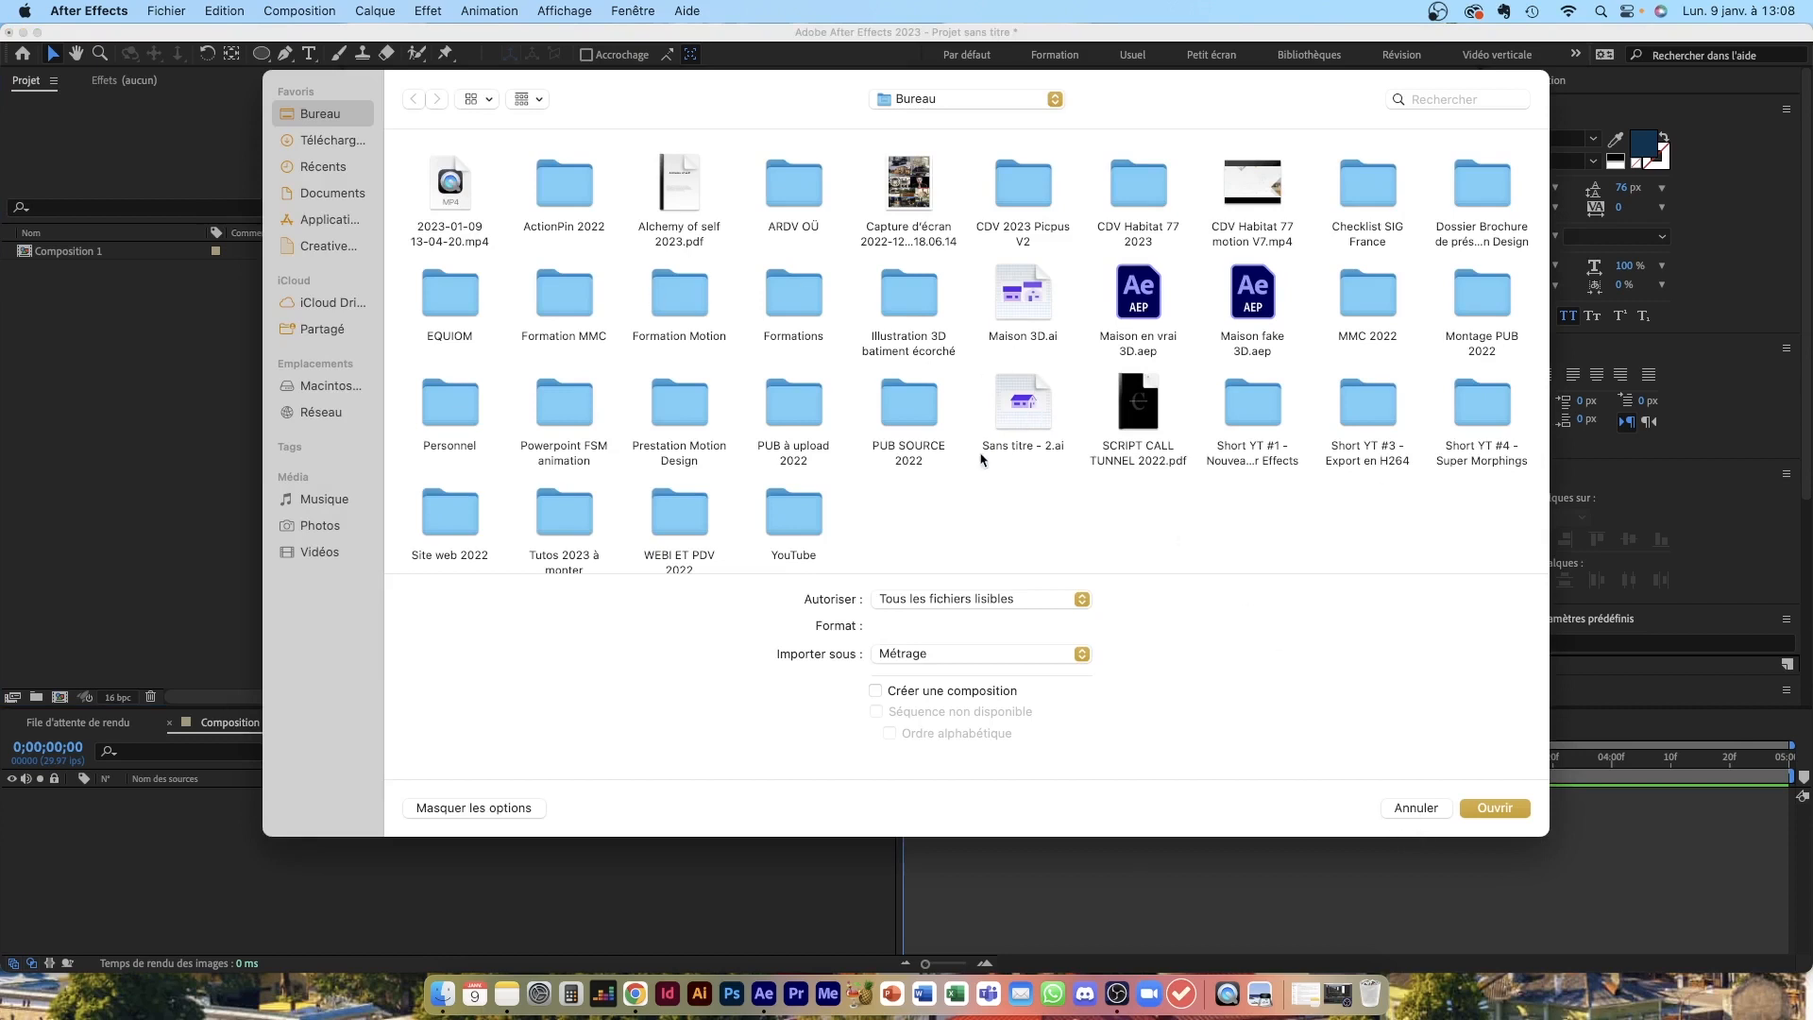
double_click(1027, 409)
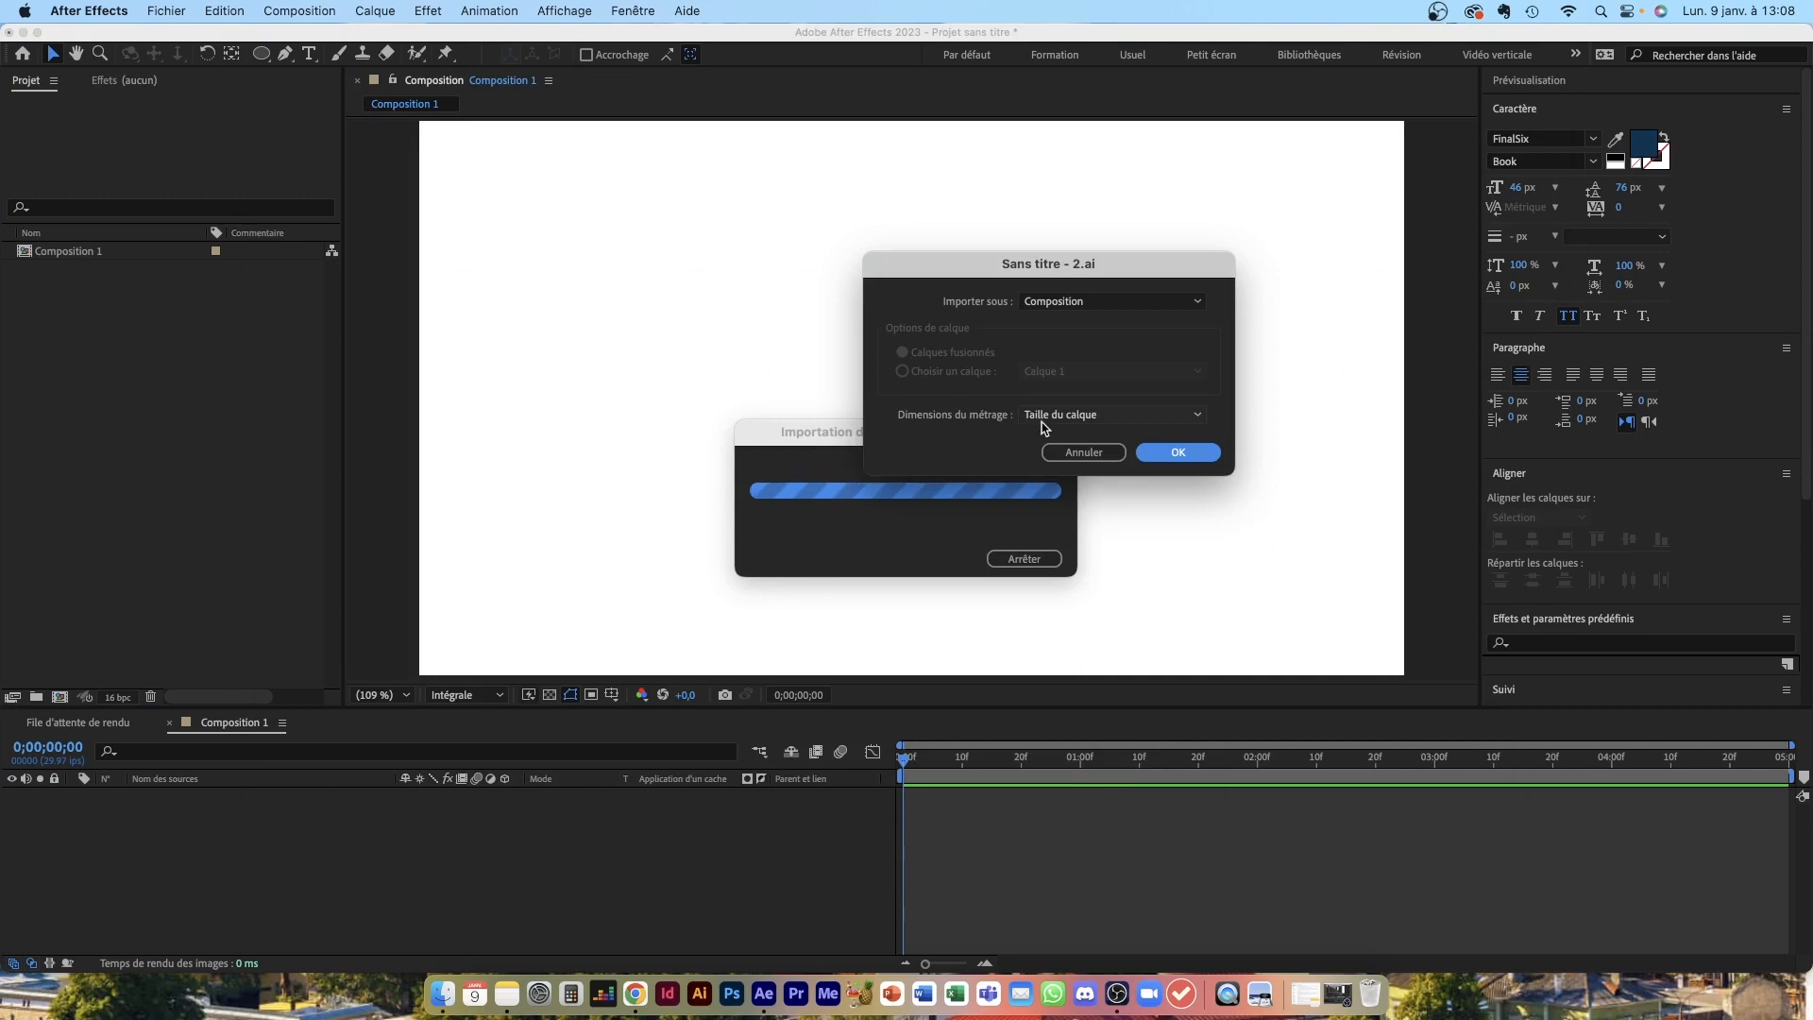
left_click(1058, 299)
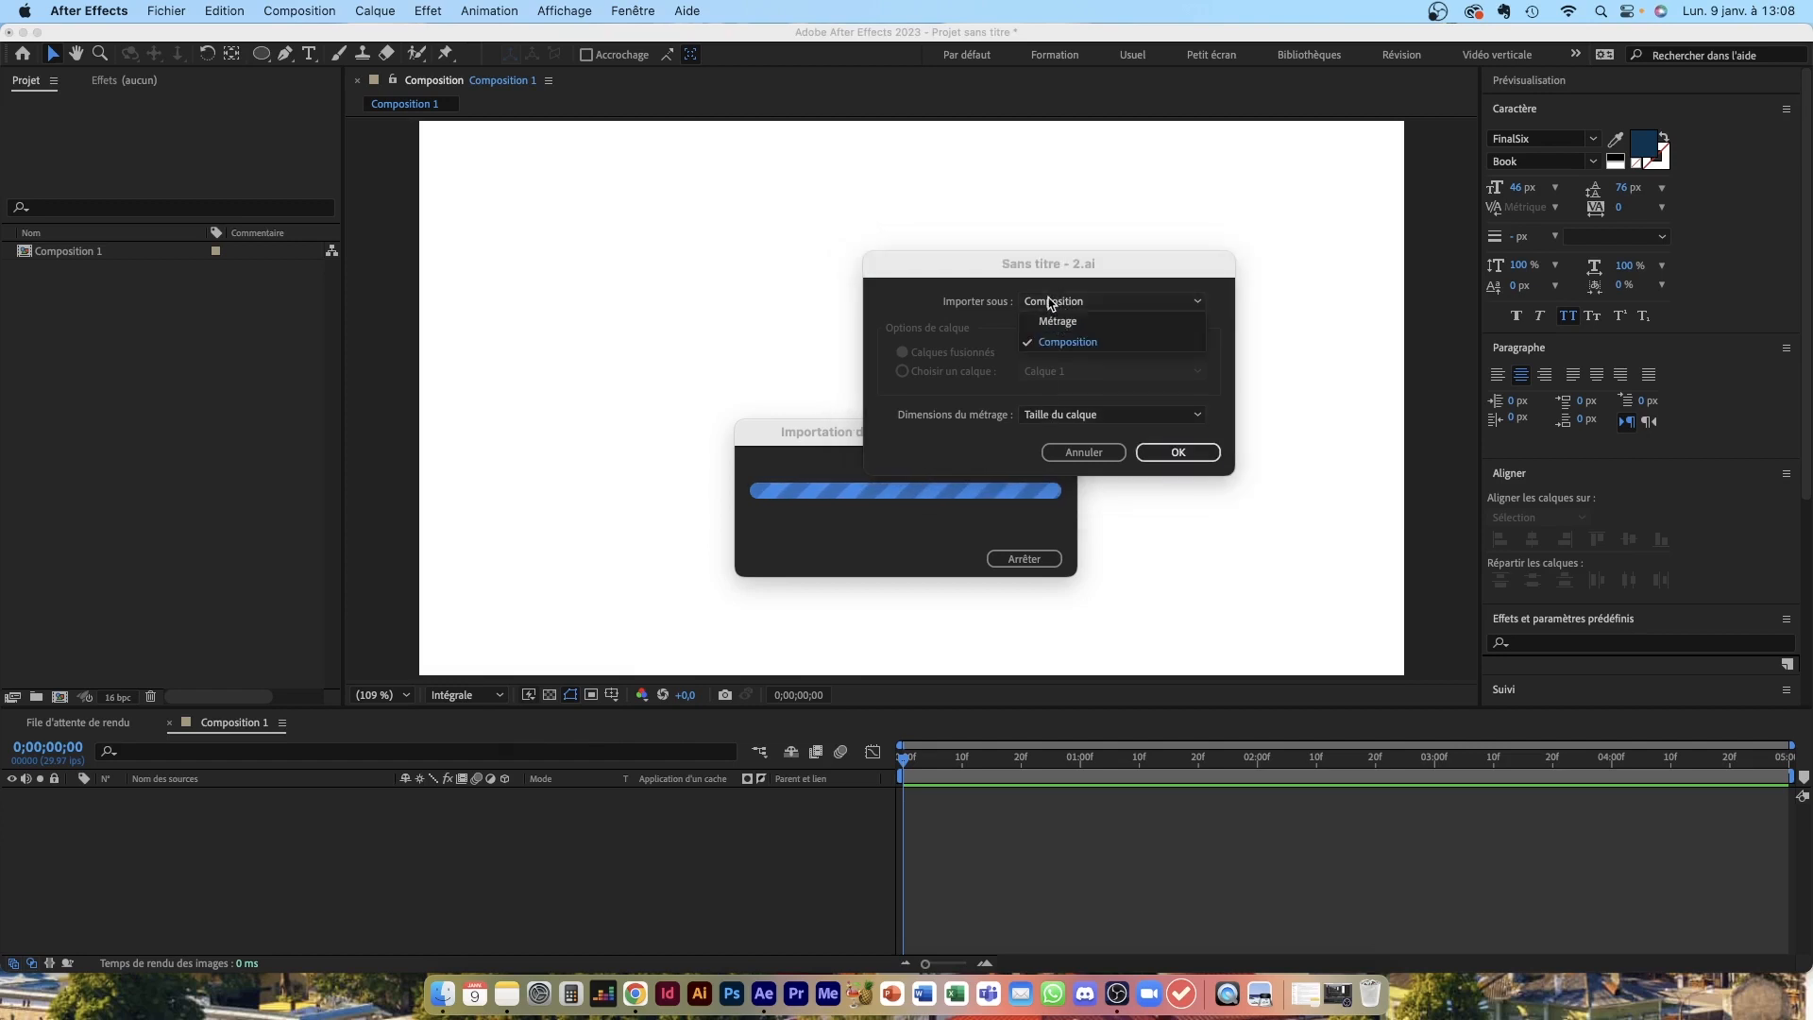
left_click(1048, 305)
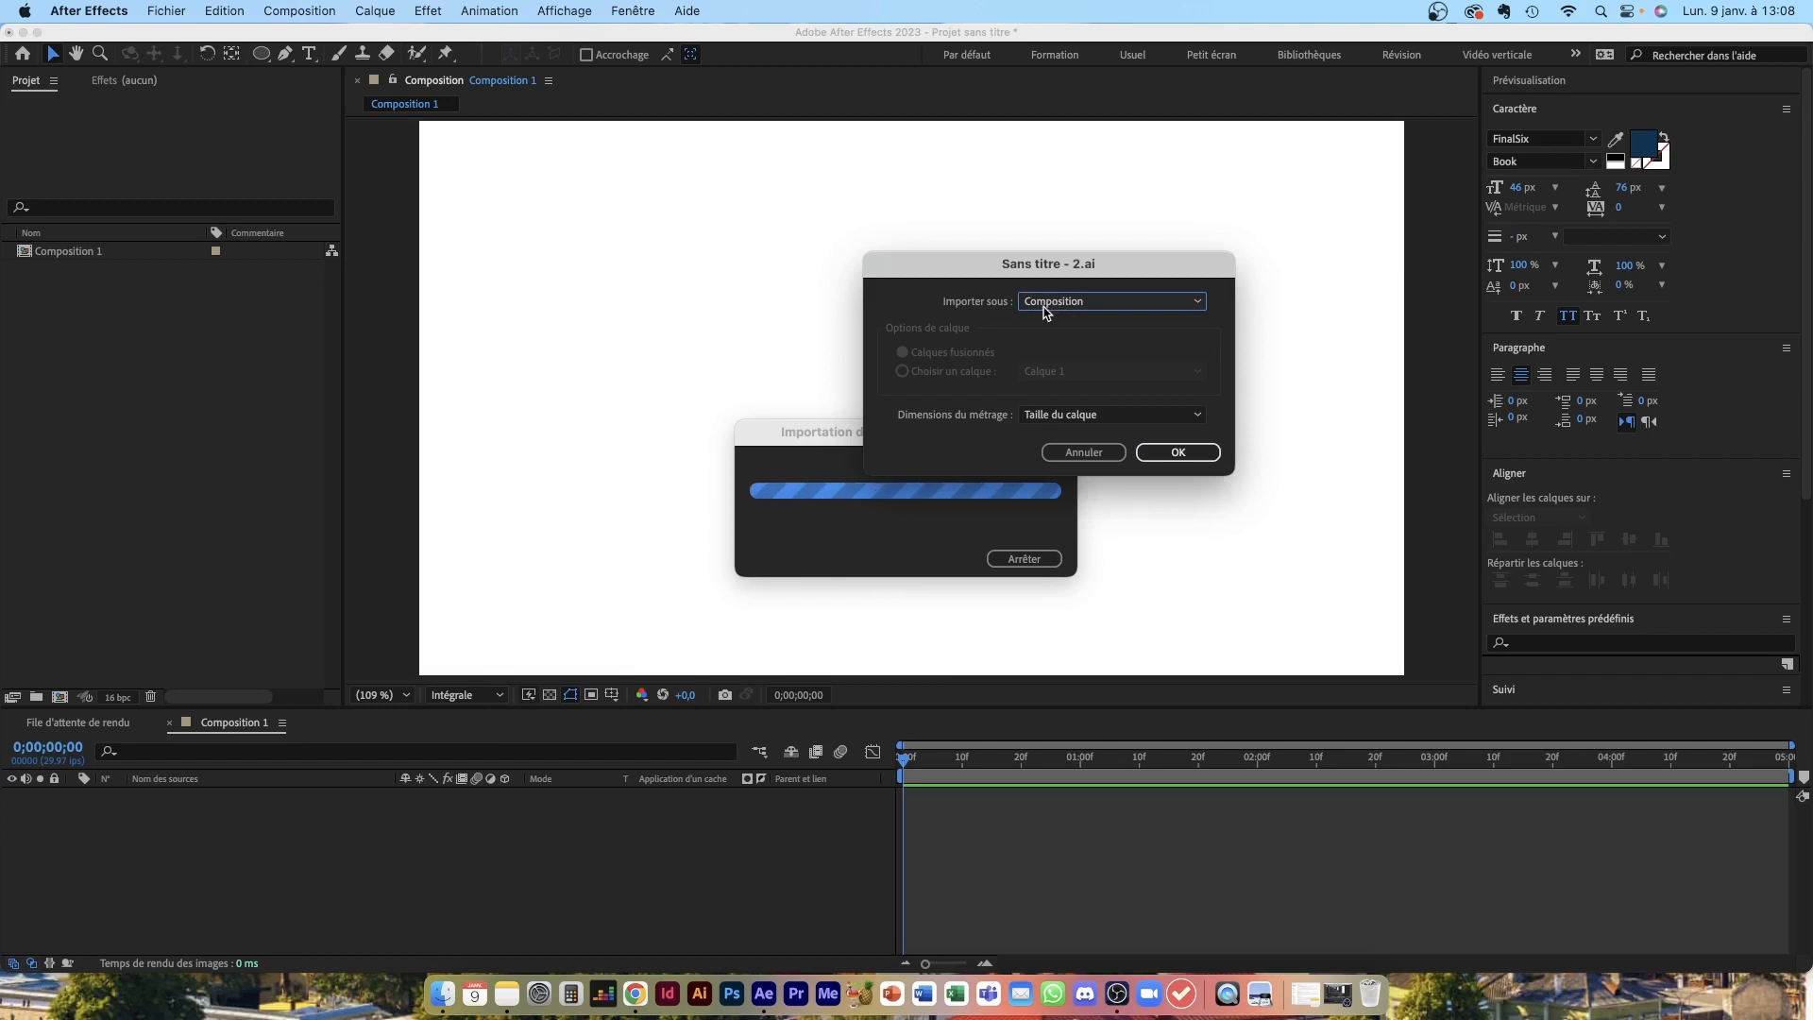
left_click(1047, 308)
left_click(1055, 305)
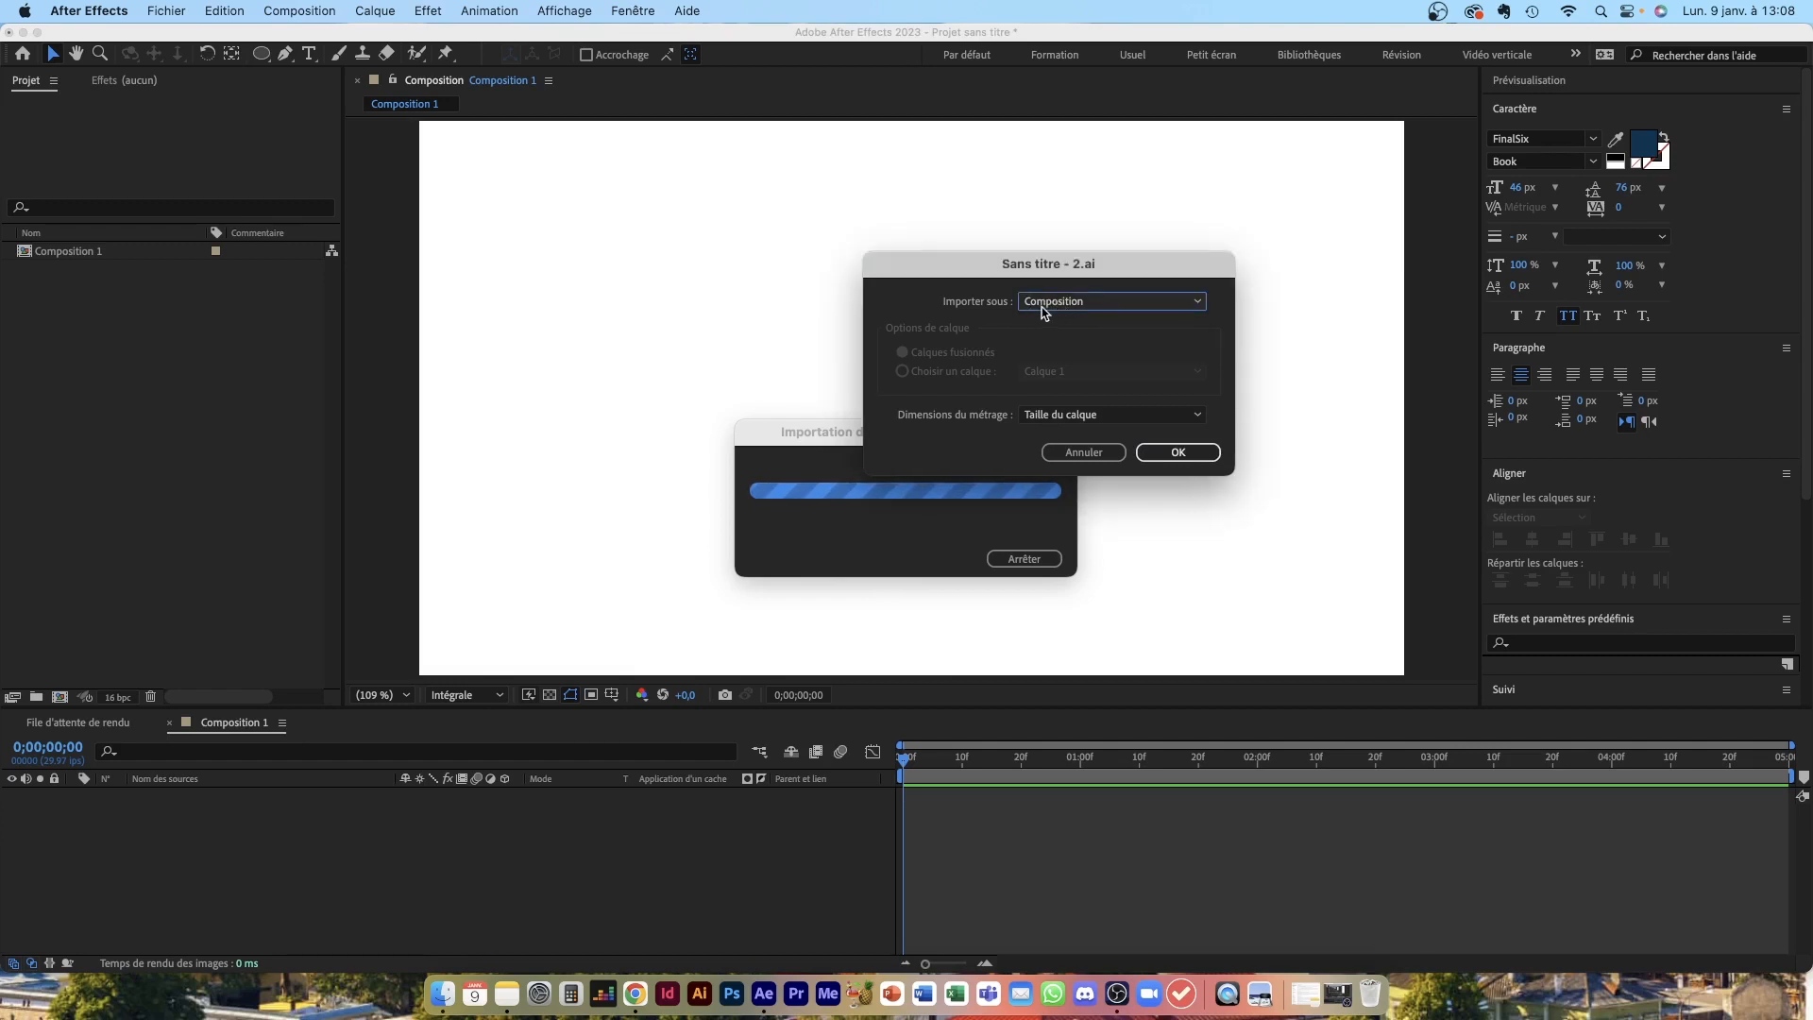
left_click(1103, 423)
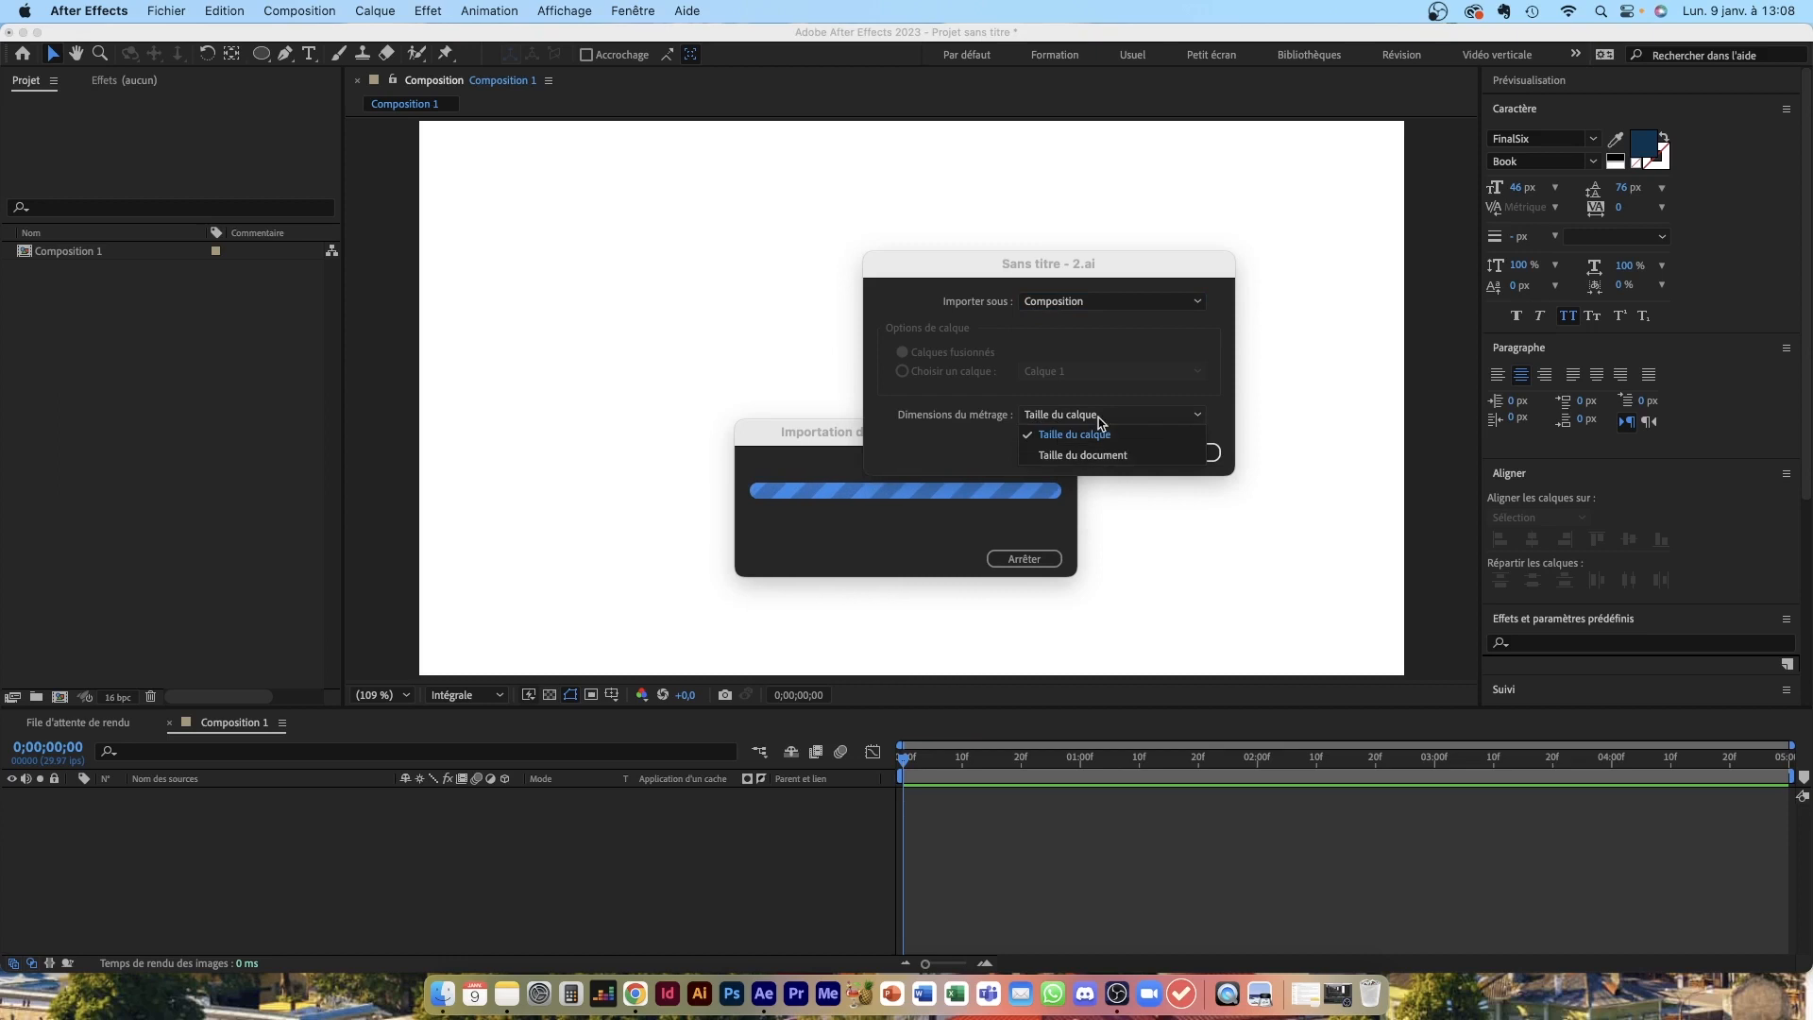
left_click(1102, 417)
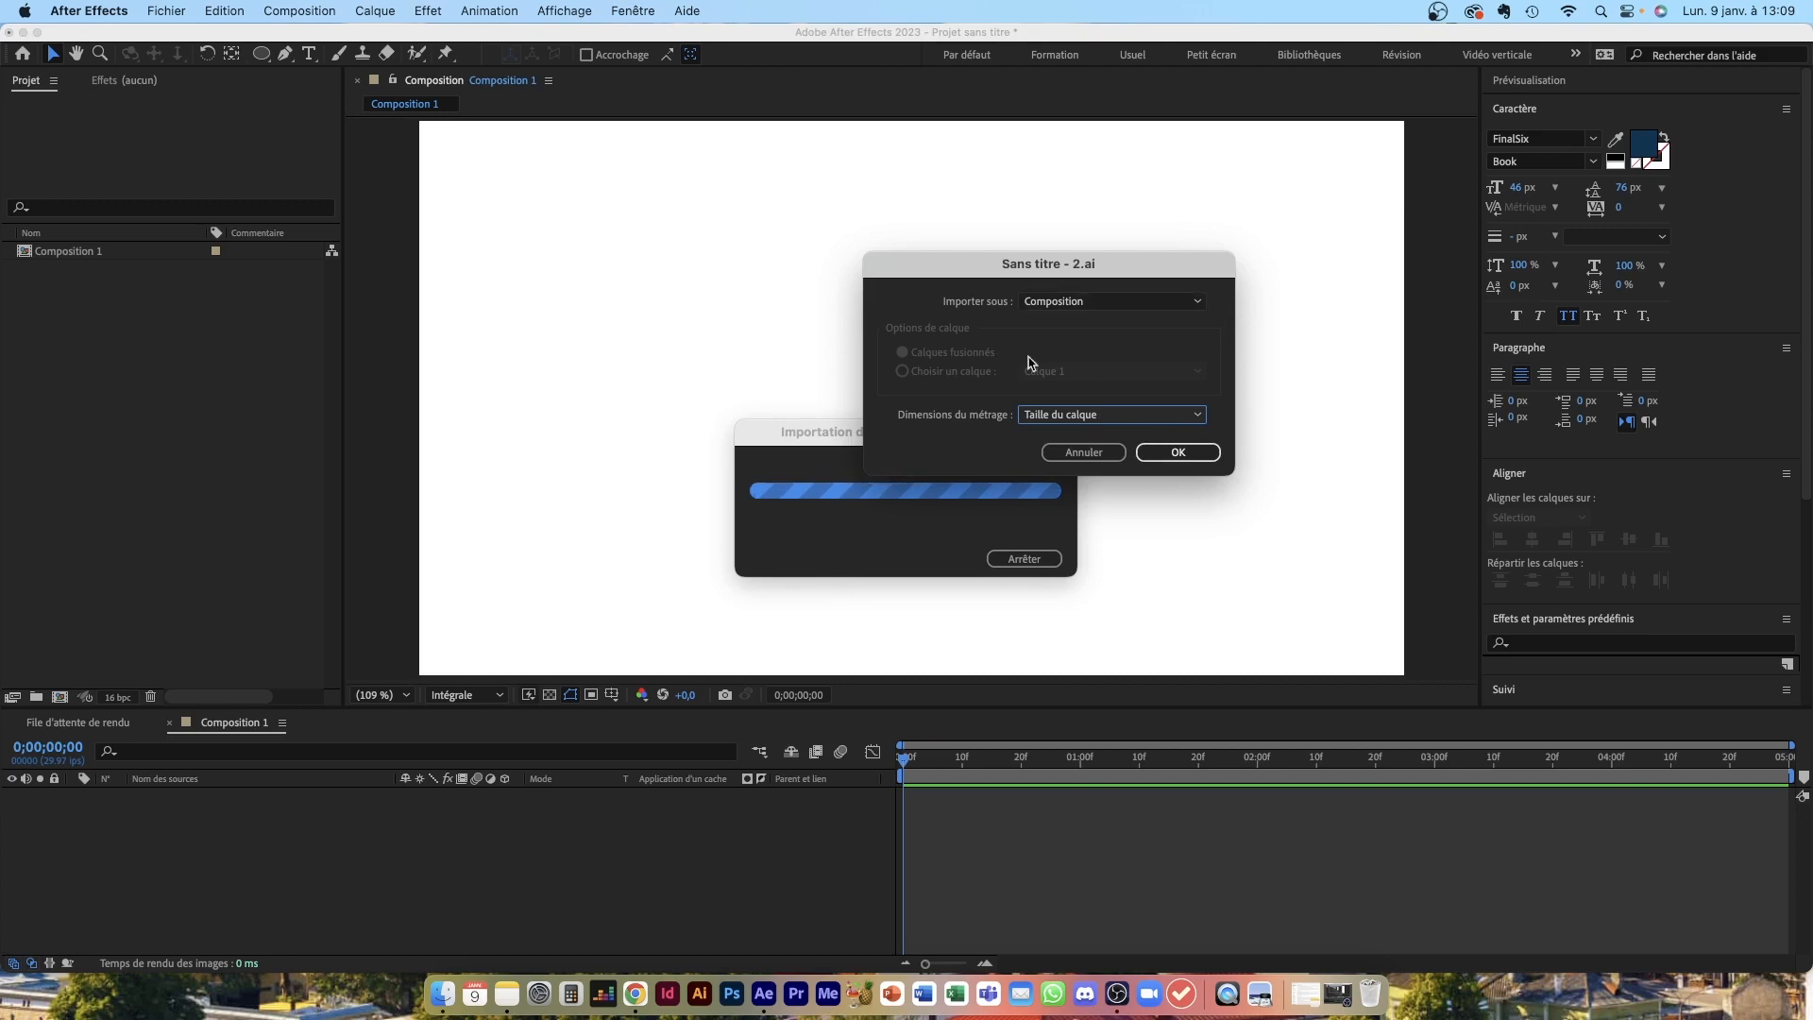
left_click(1164, 453)
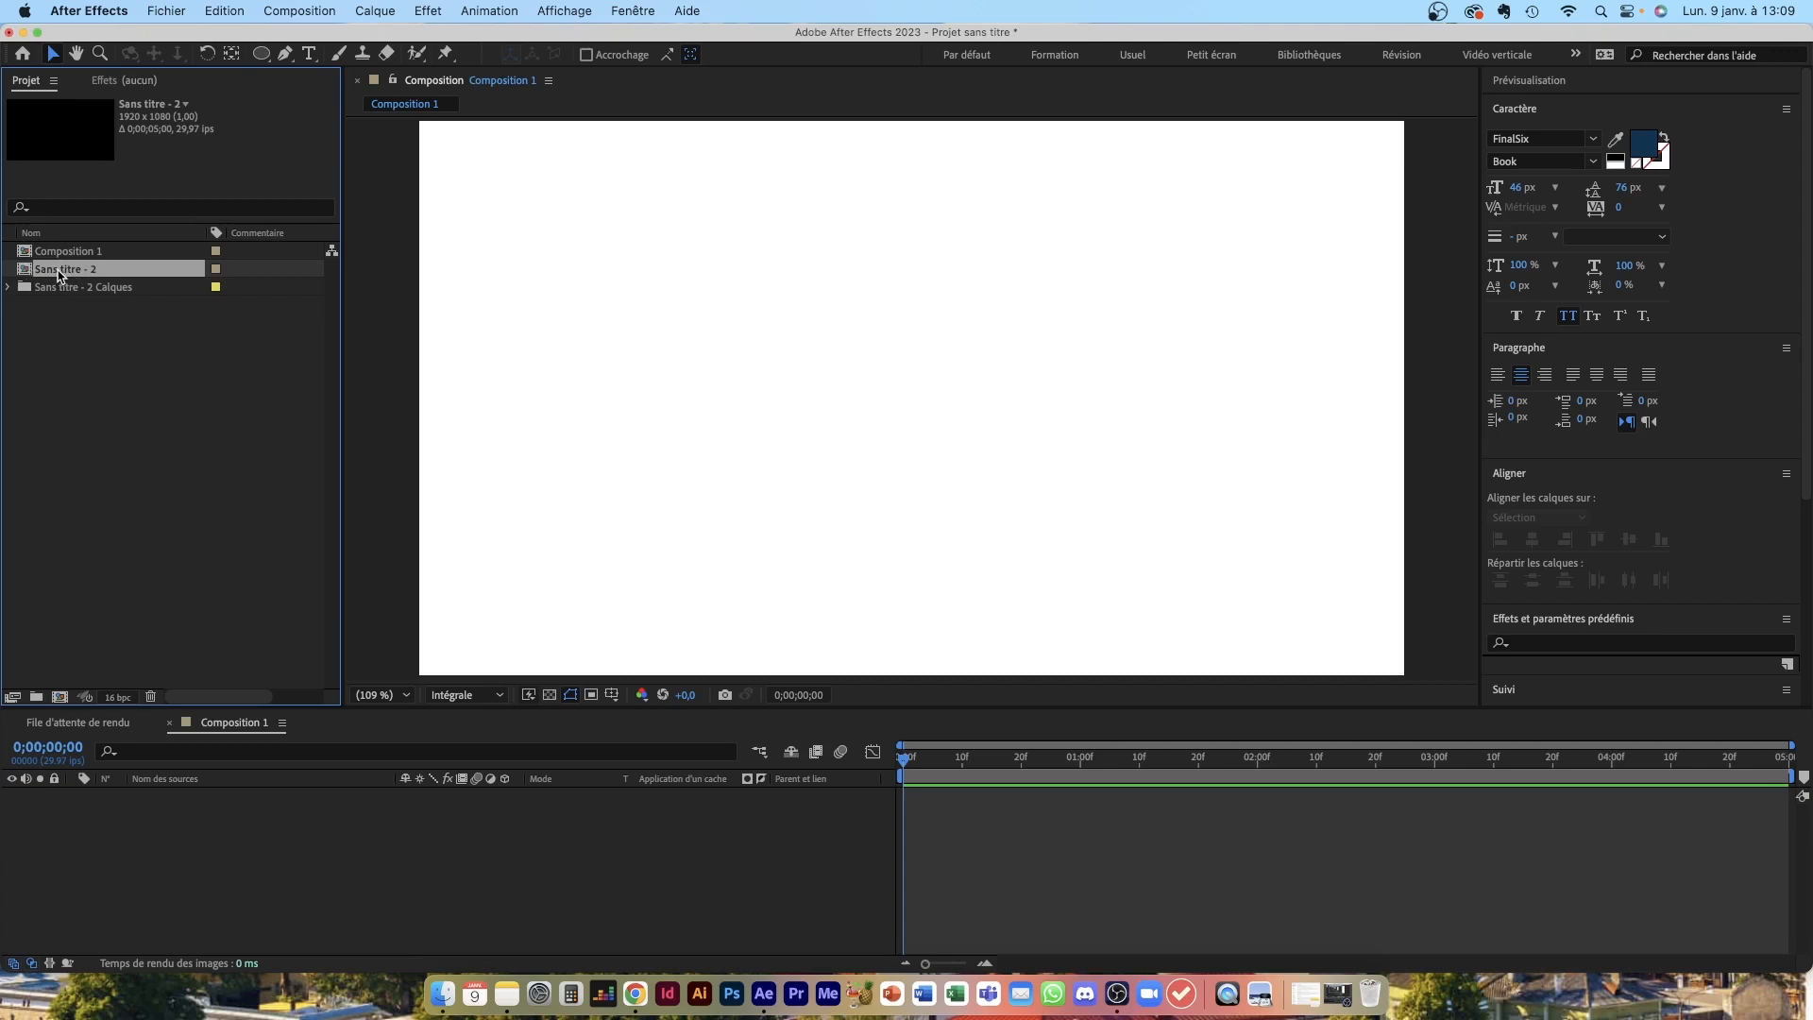
Step: Add the imported Sans titre - 2 composition as a layer in the timeline of Composition 1
left_click_drag(58, 275, 177, 839)
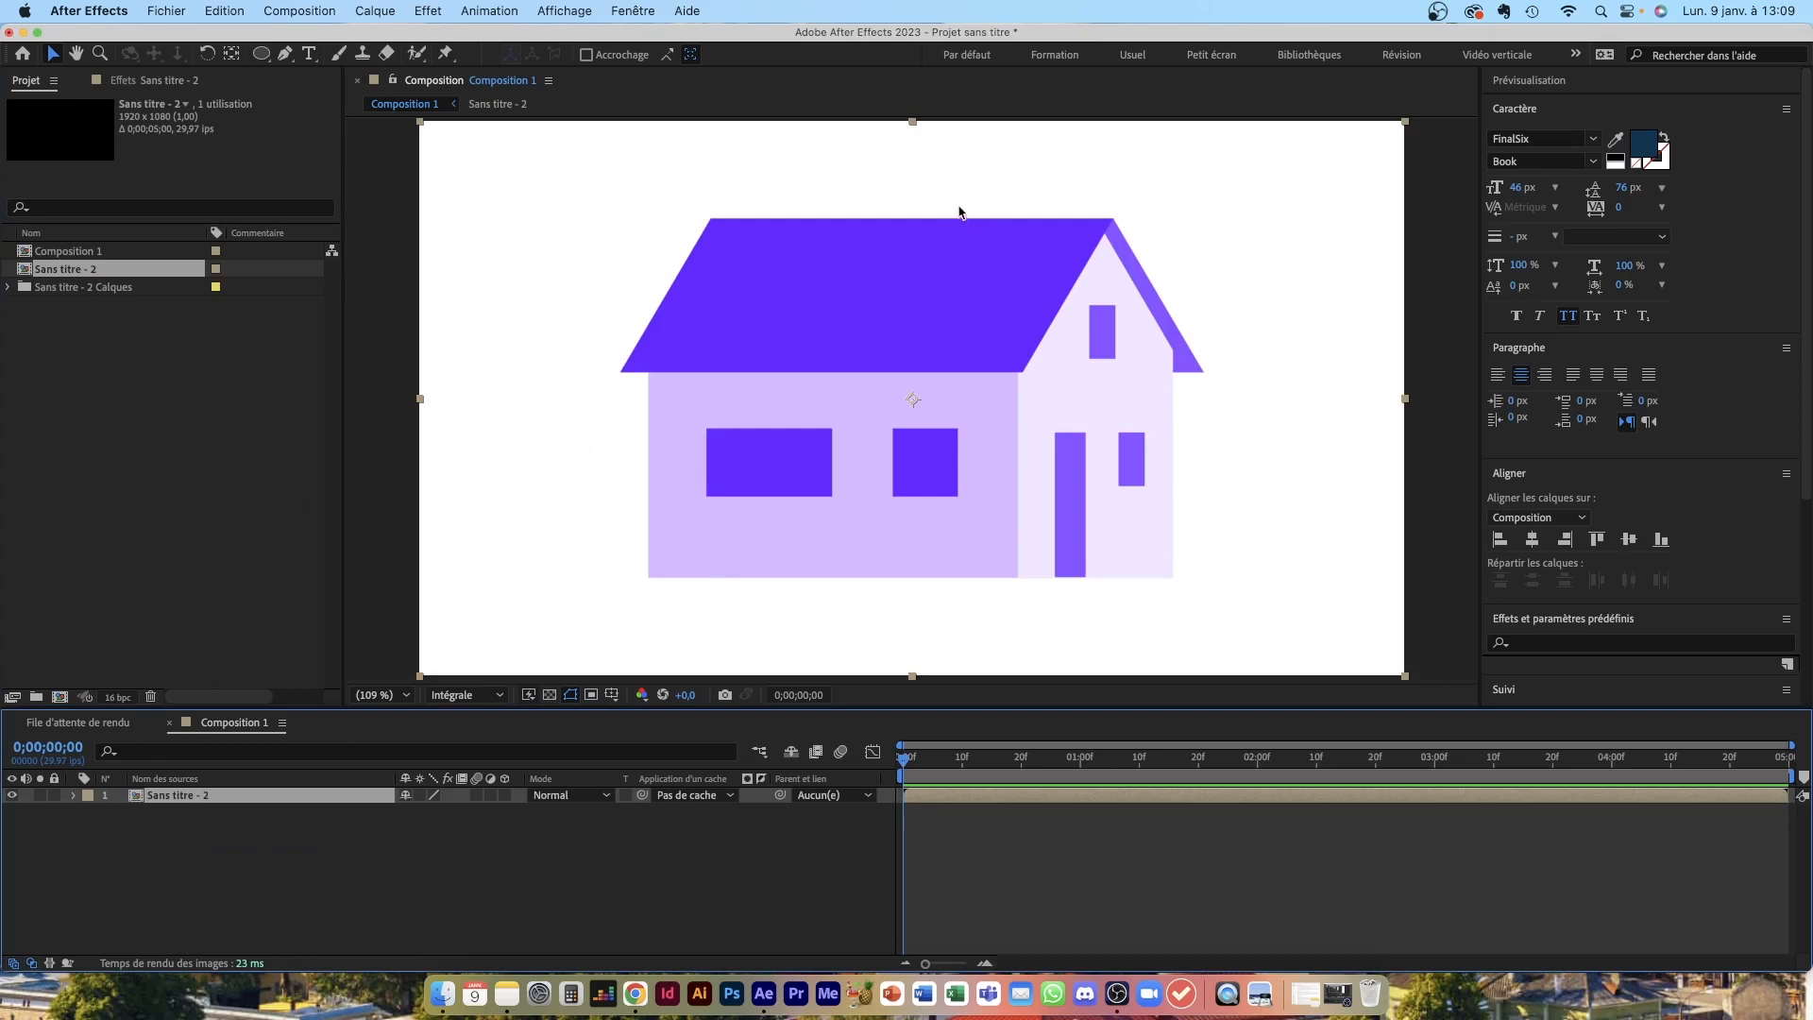
left_click(173, 884)
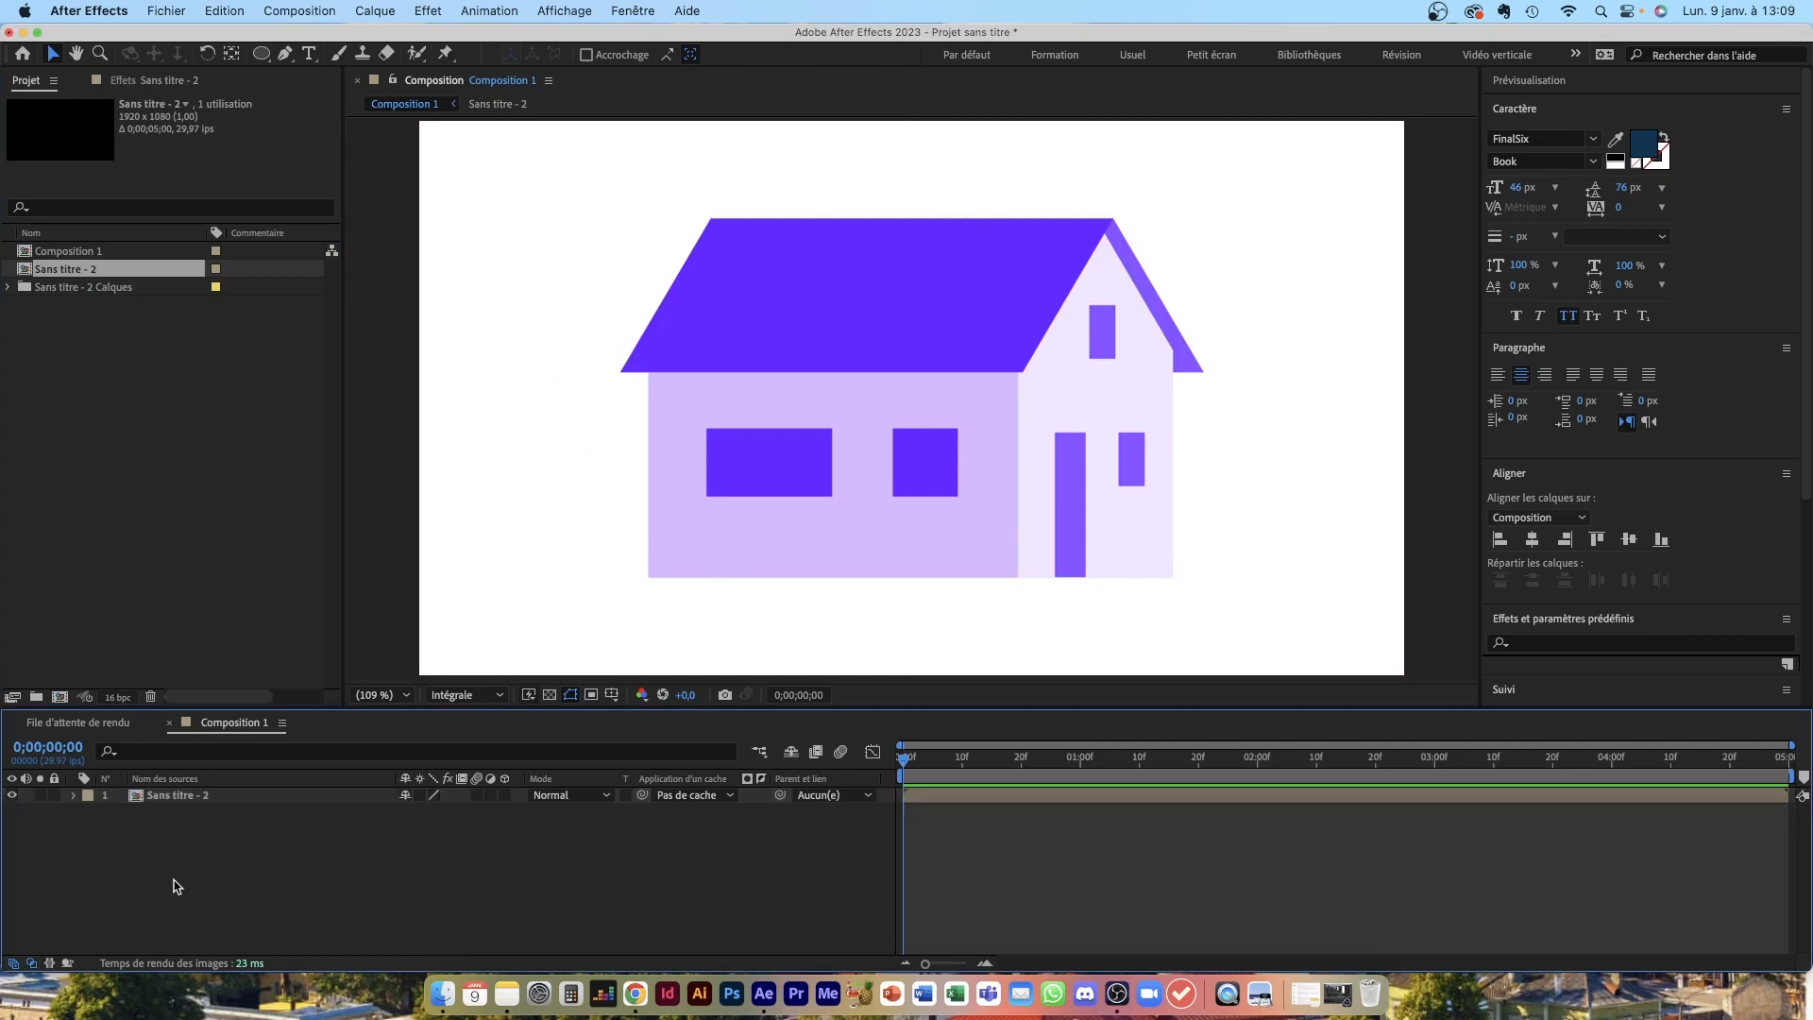
left_click(158, 356)
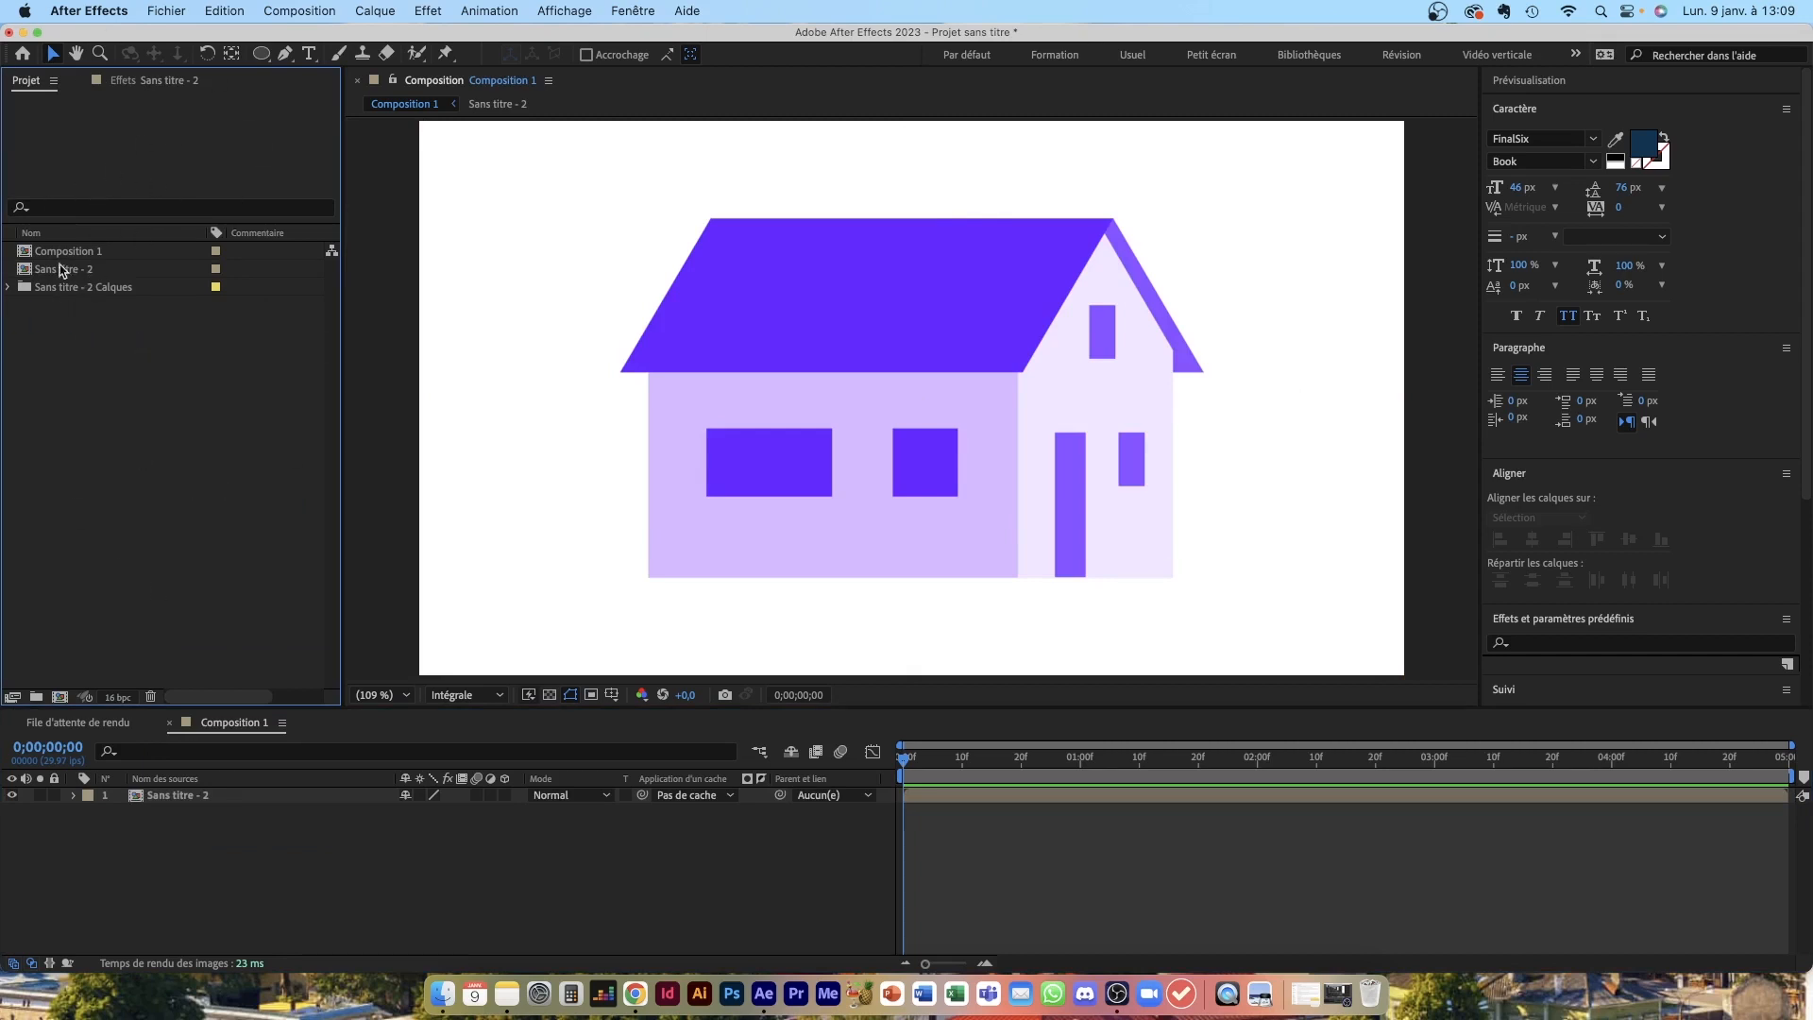
left_click(131, 87)
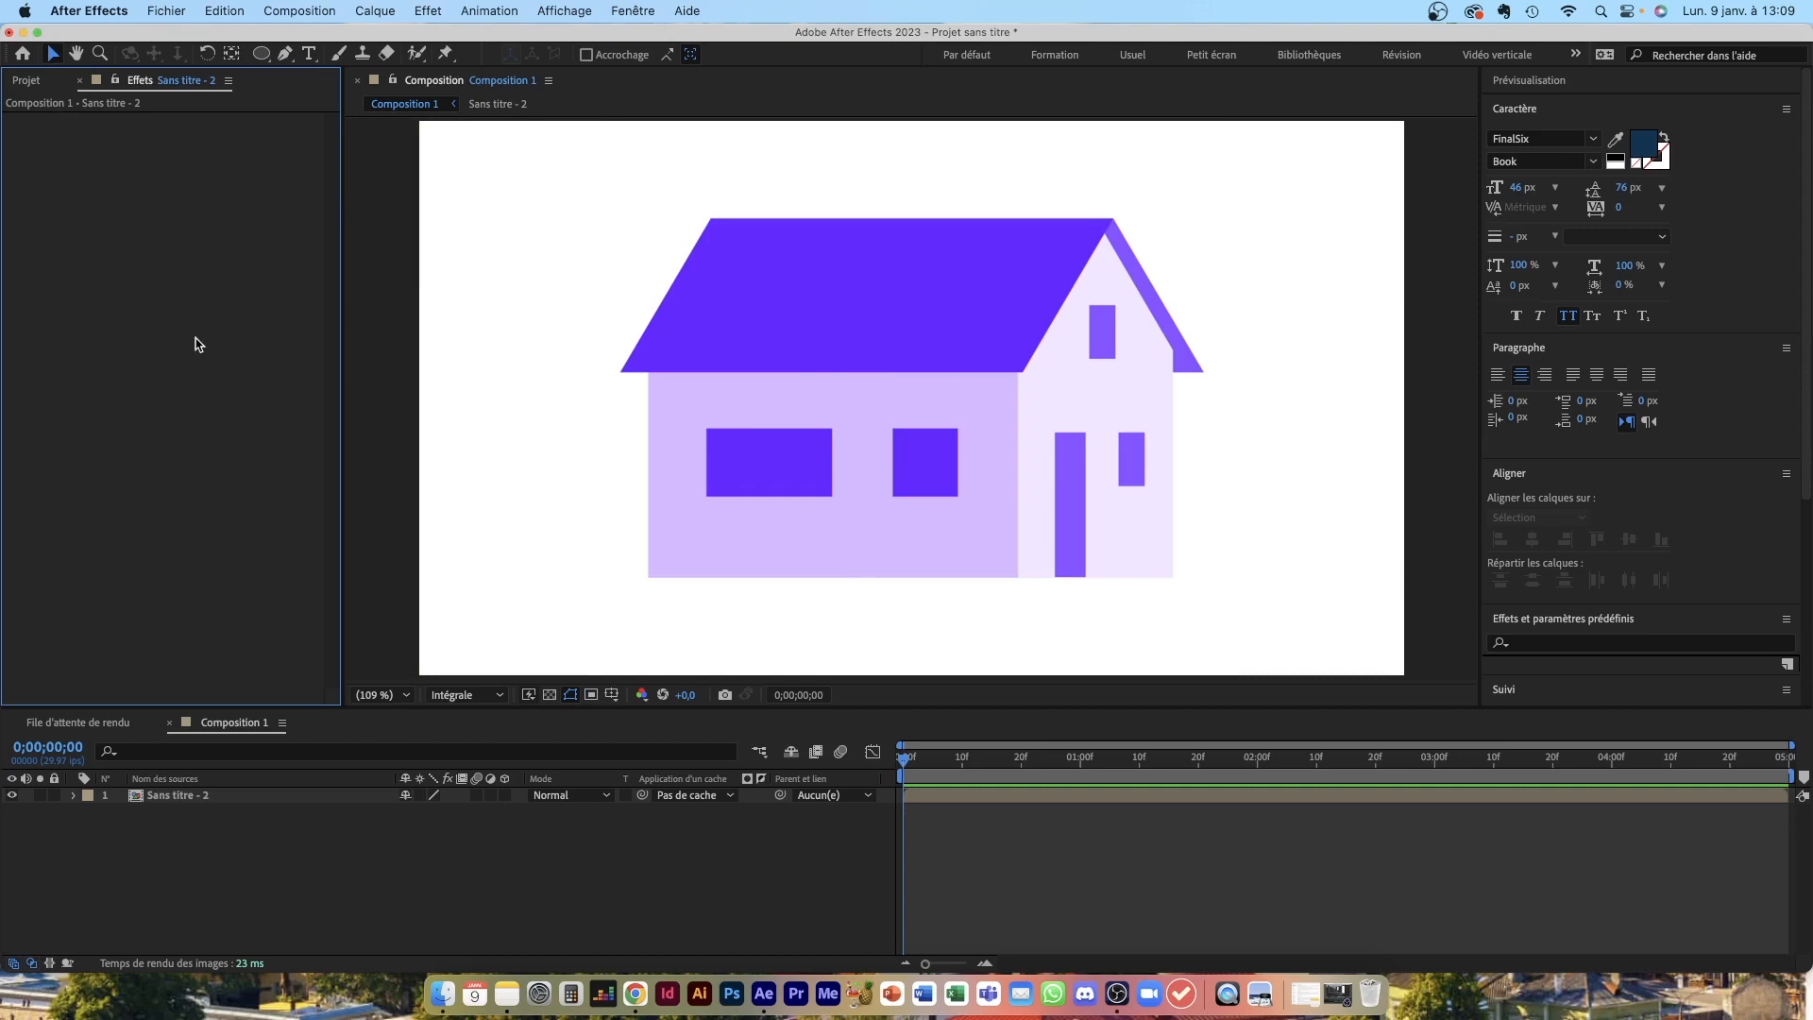
left_click(26, 81)
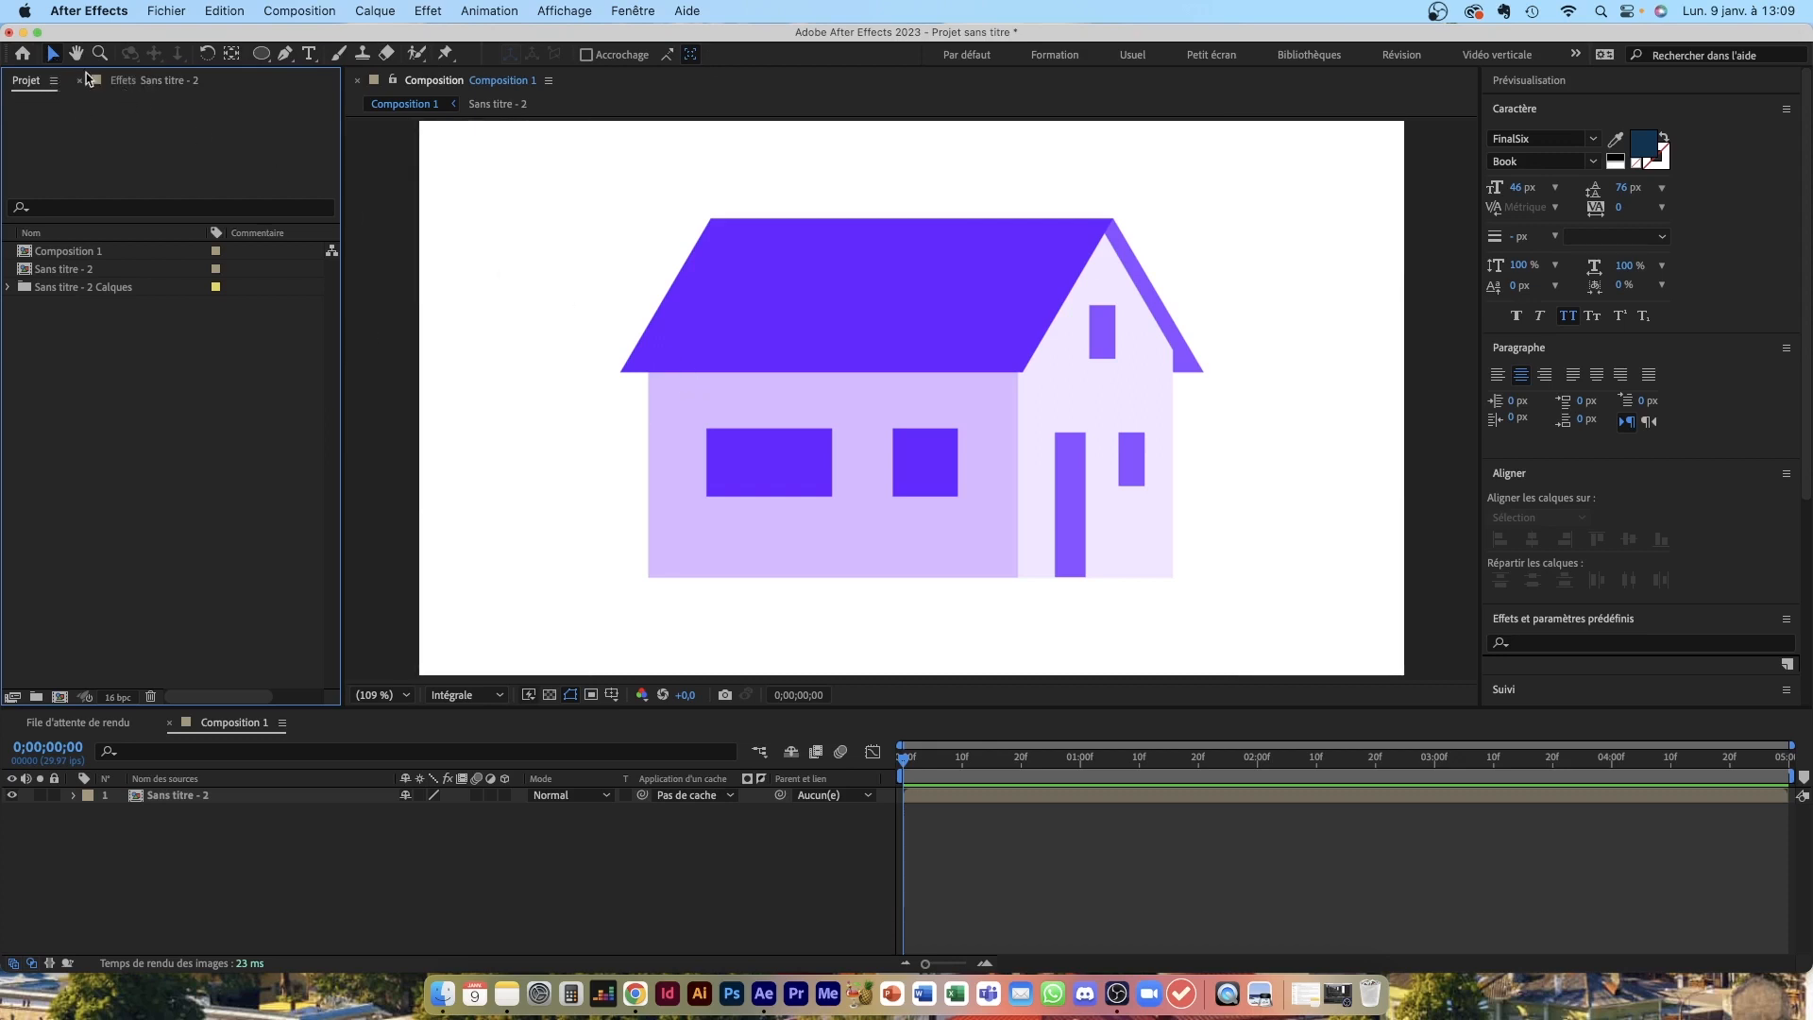
Step: Shift the house layer within the composition frame and recentre it
left_click_drag(897, 364, 826, 335)
key("super+Home")
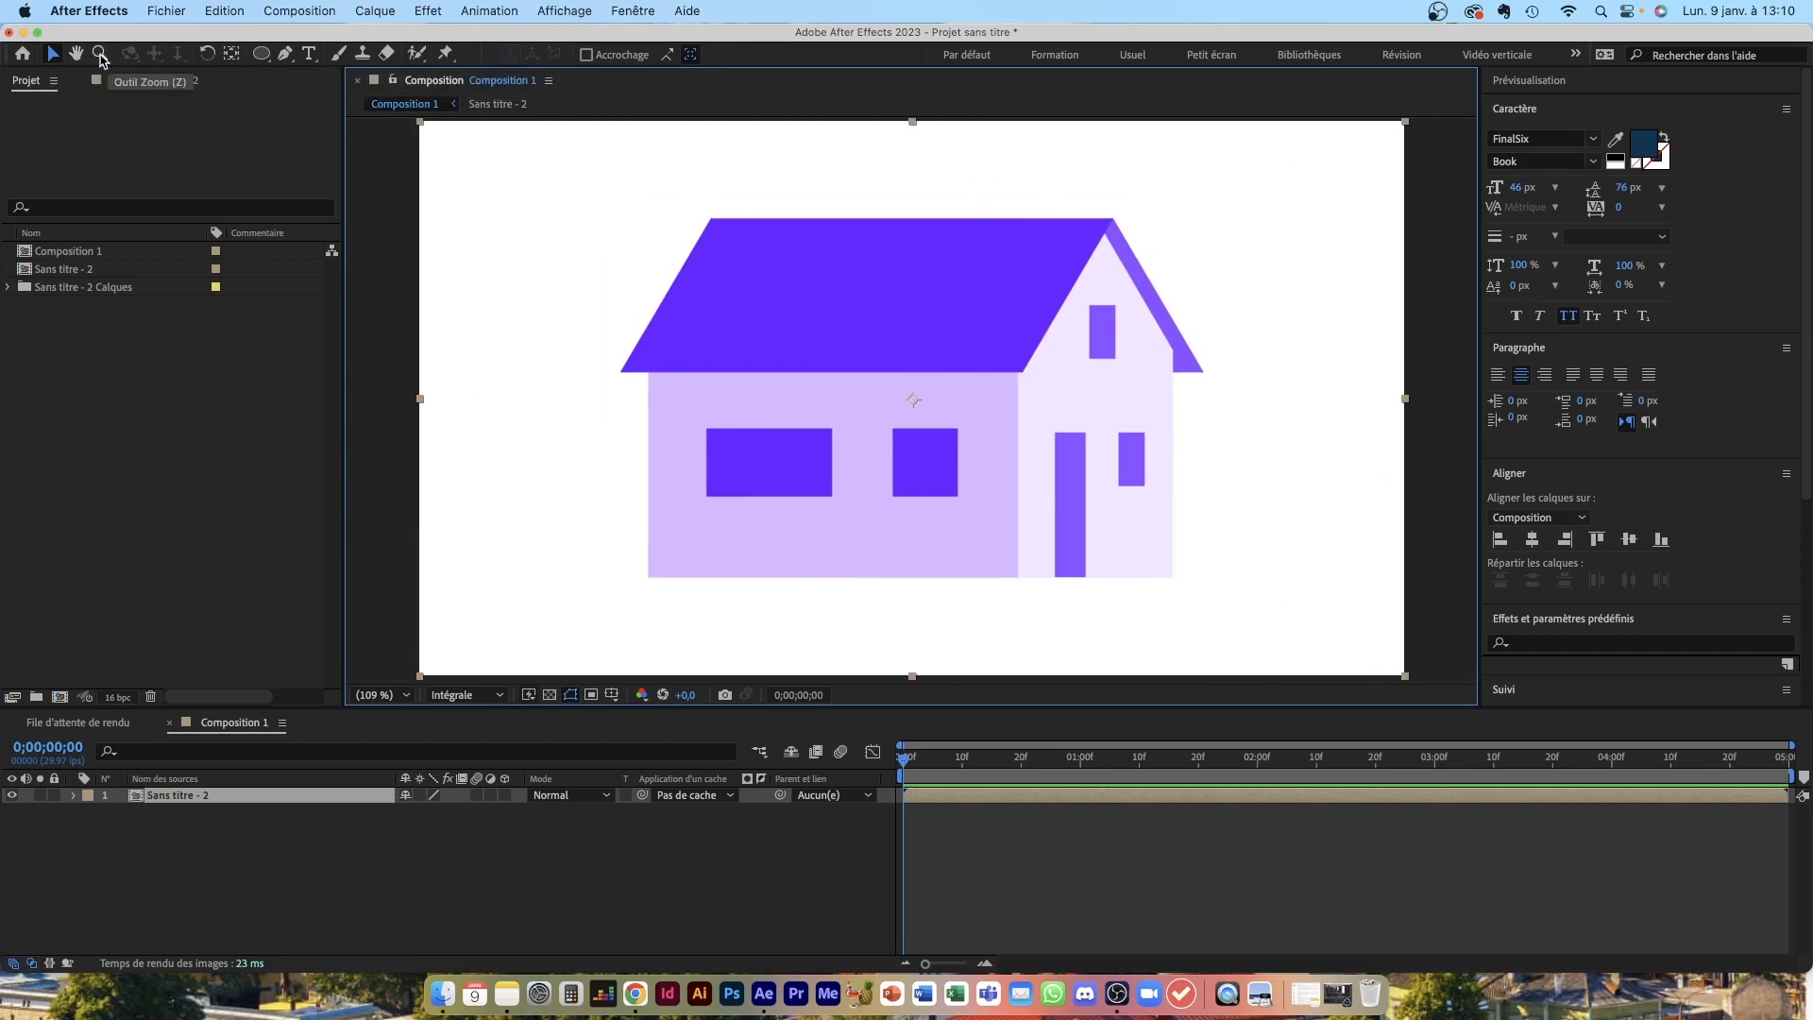
Step: Try a circular mask over the right part of the house layer with the Ellipse tool and undo it
left_click(262, 55)
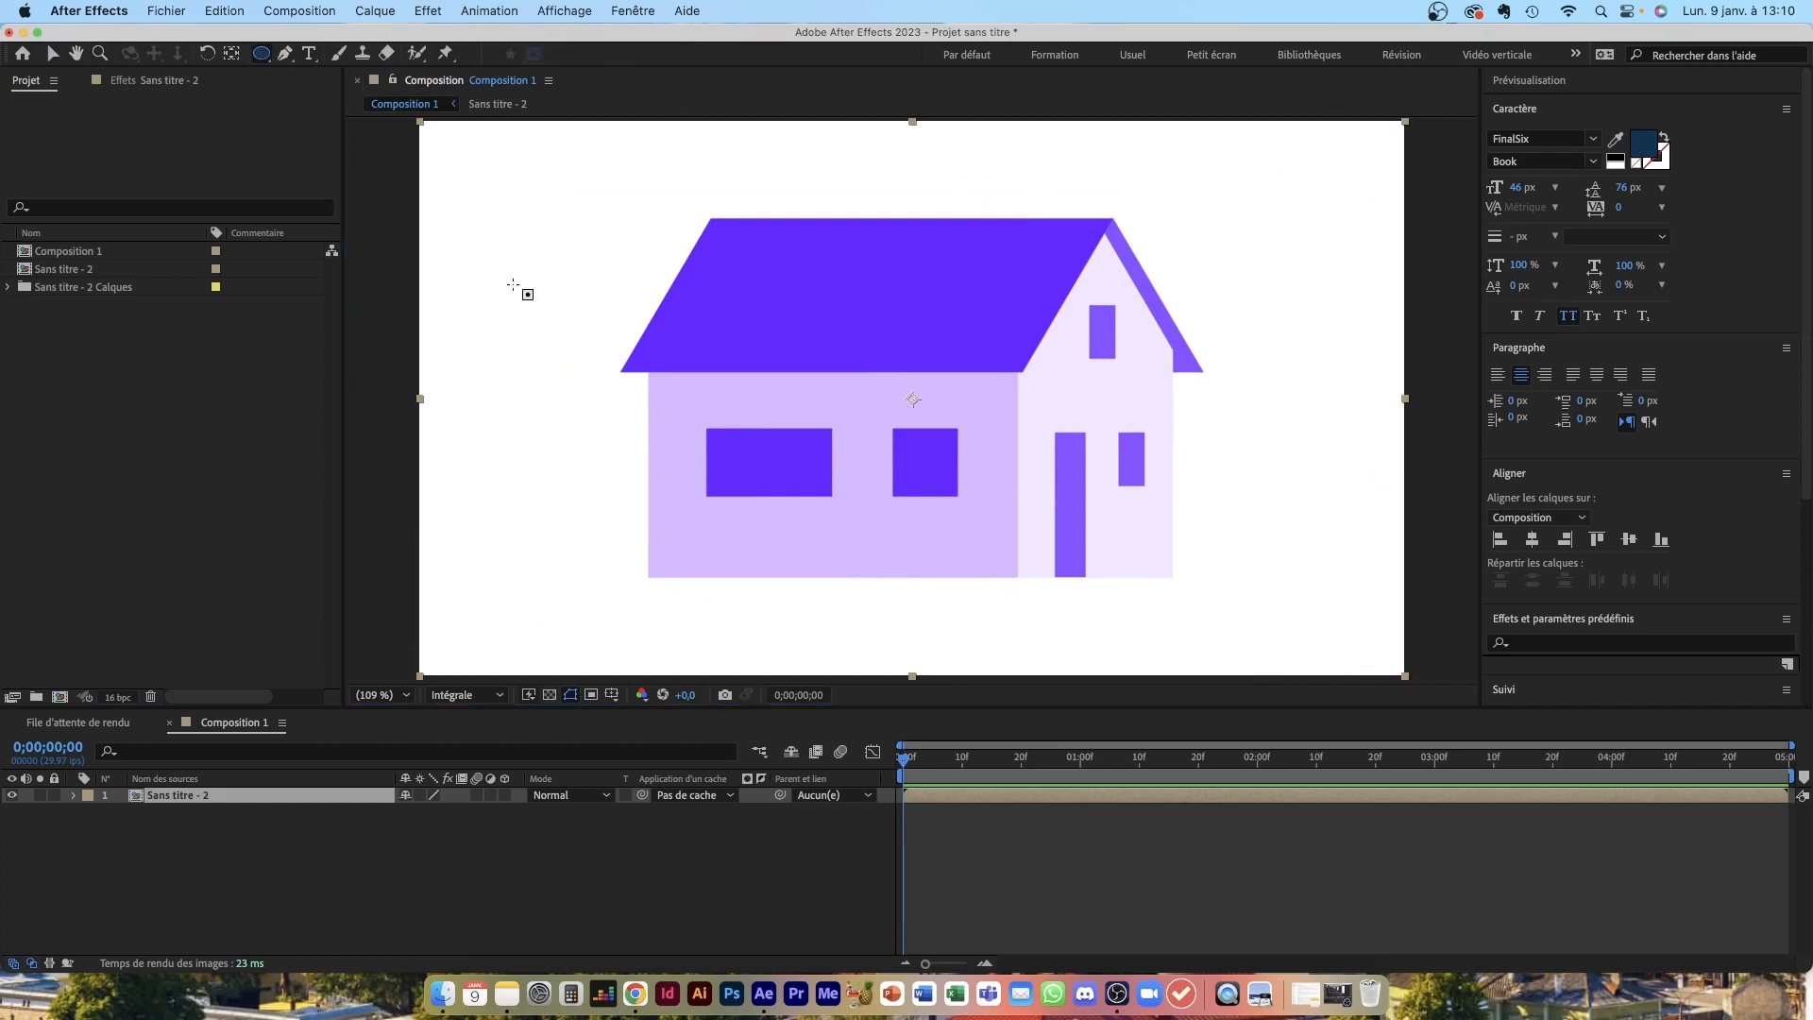
left_click_drag(799, 267, 1210, 558)
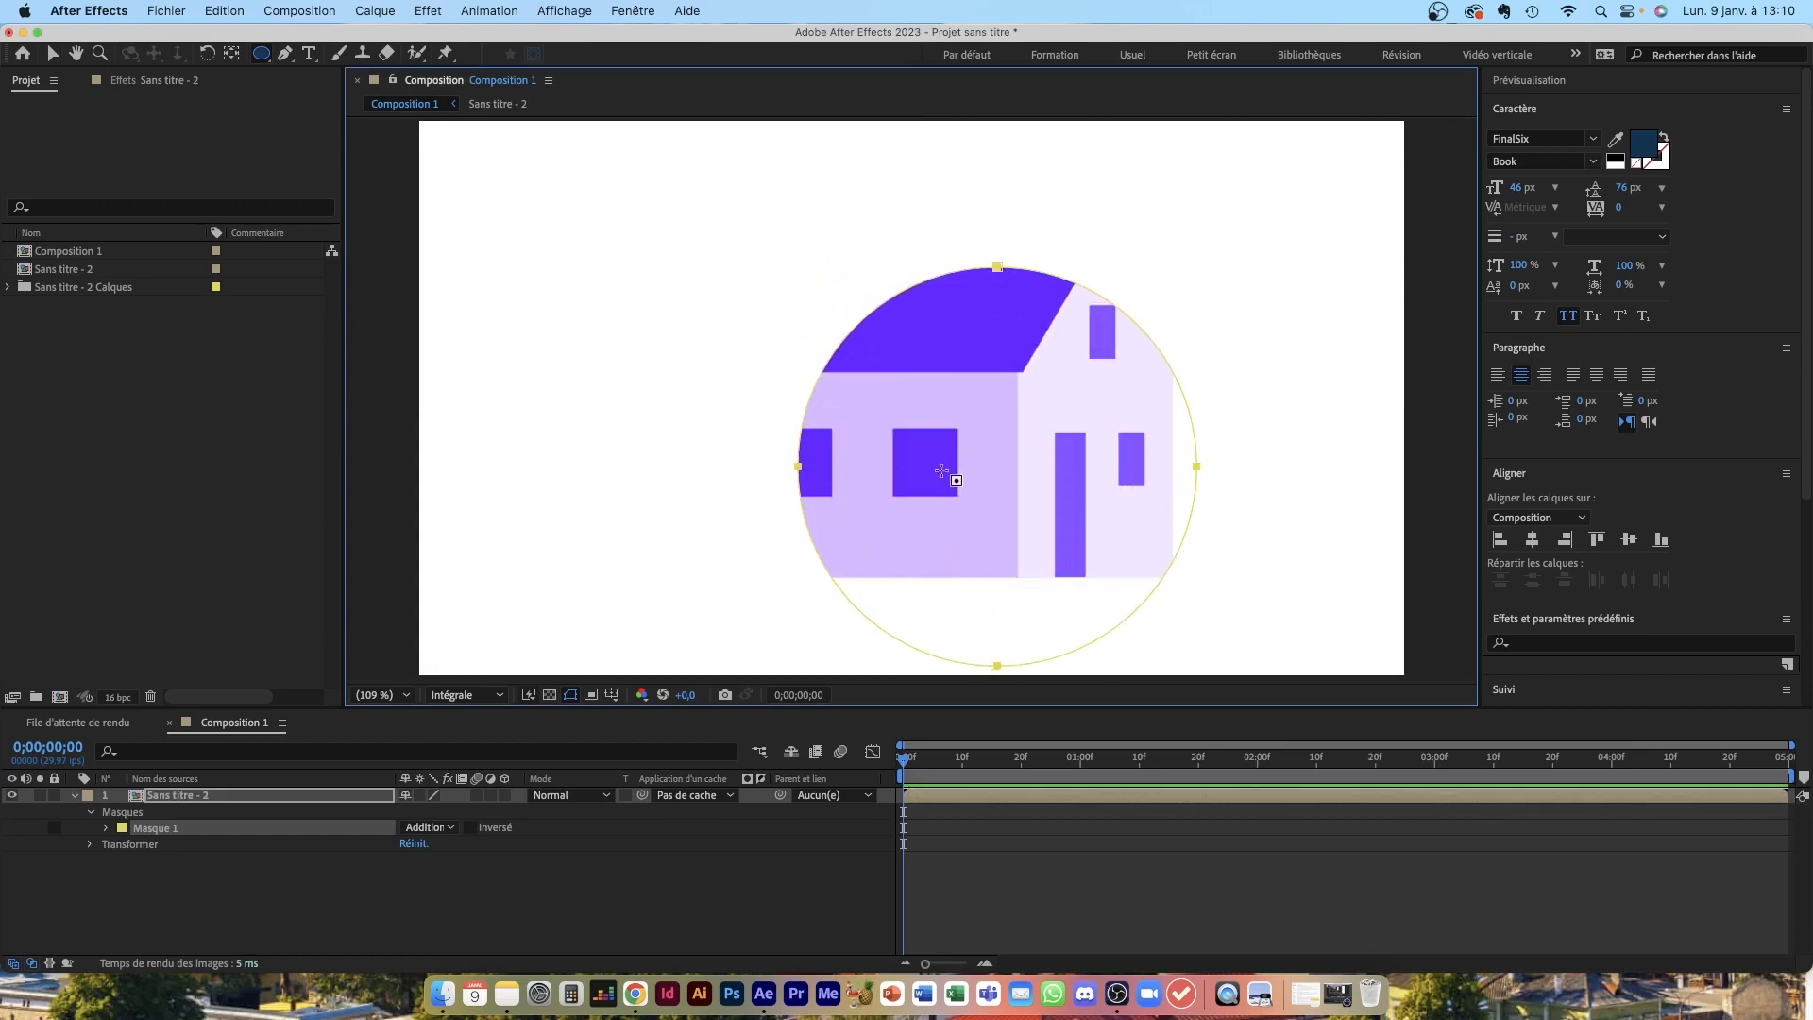
key("super+z")
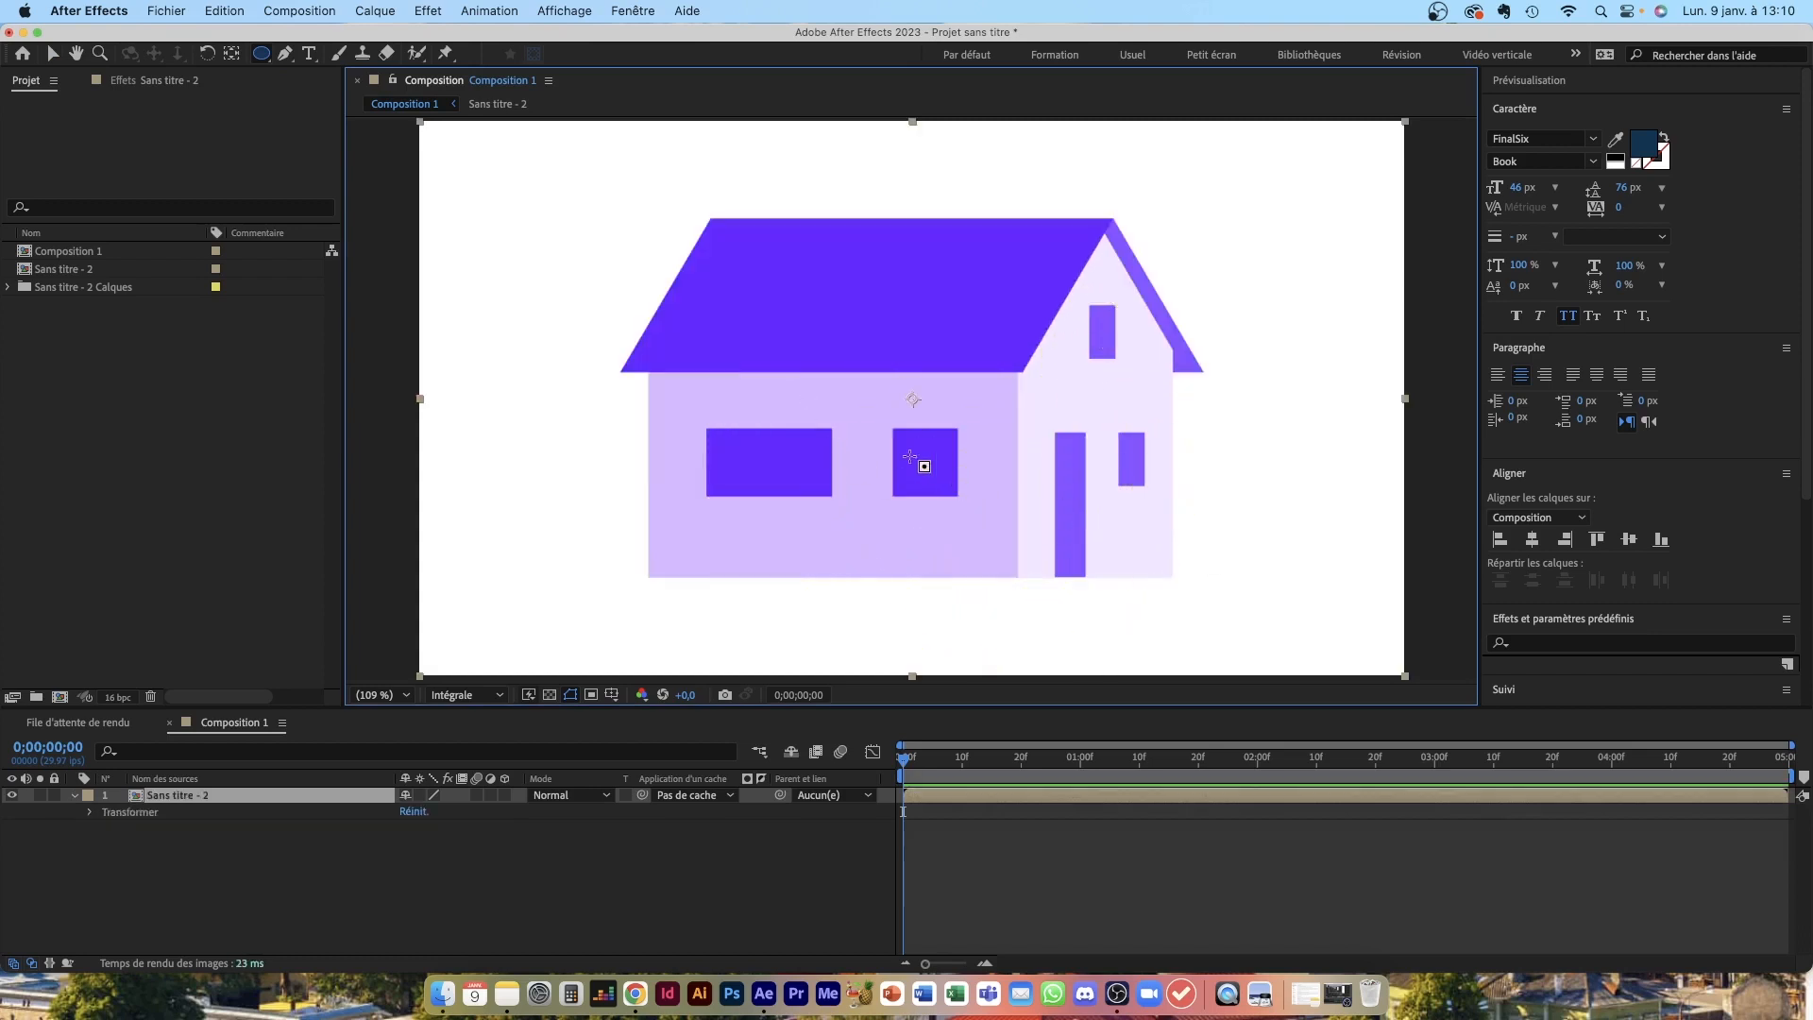
Step: Try moving the house layer's anchor point to its upper-left corner, undo it, and return to the Selection tool with nothing selected
left_click(232, 55)
left_click_drag(912, 398, 434, 133)
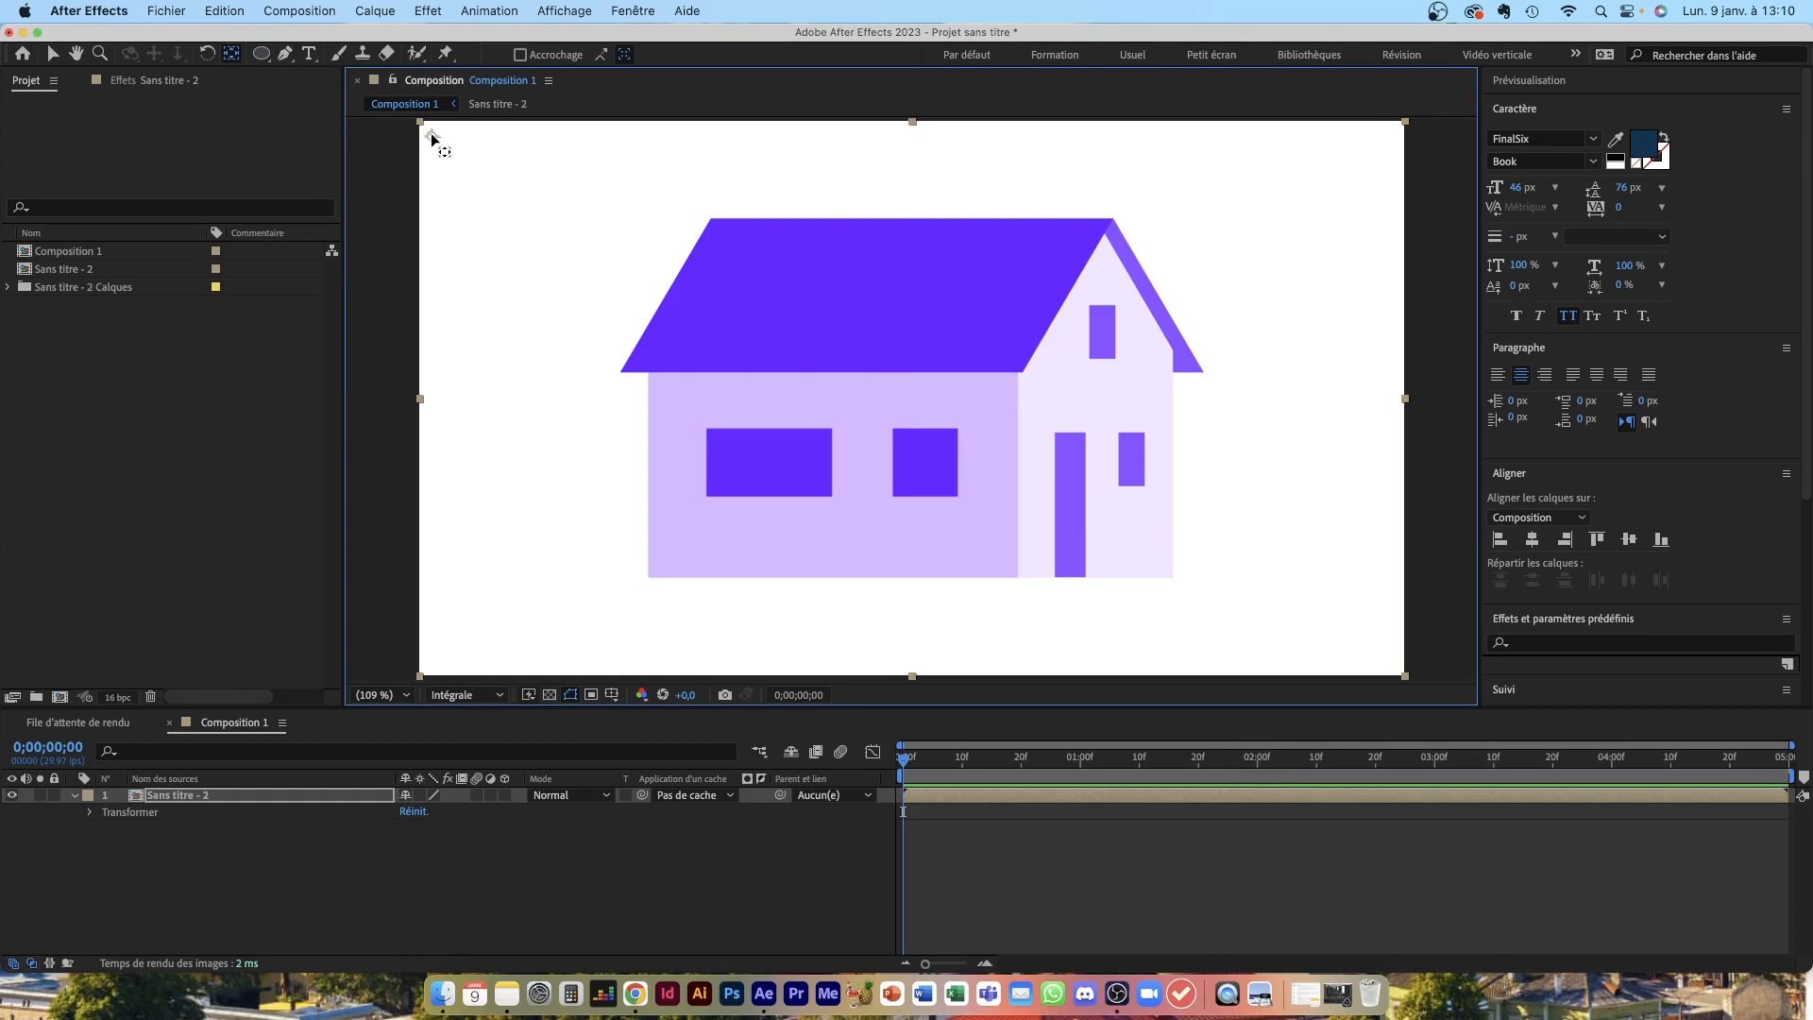
key("super+z")
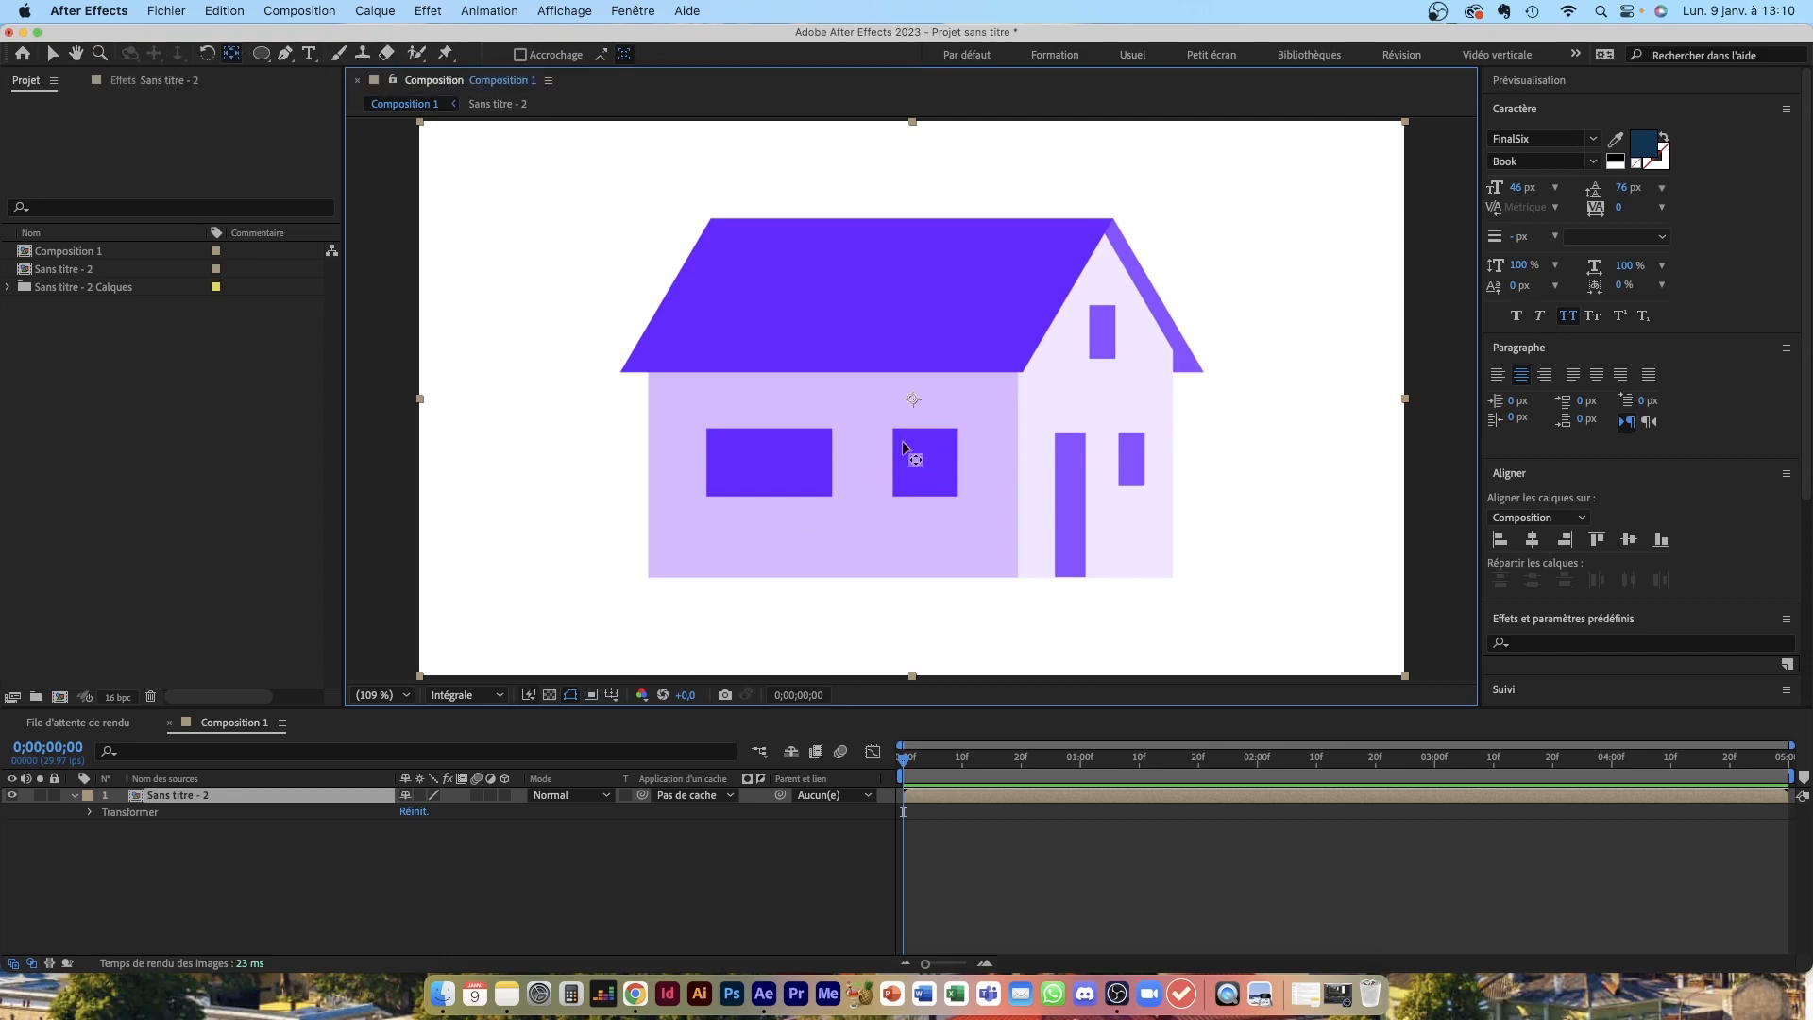
left_click(697, 847)
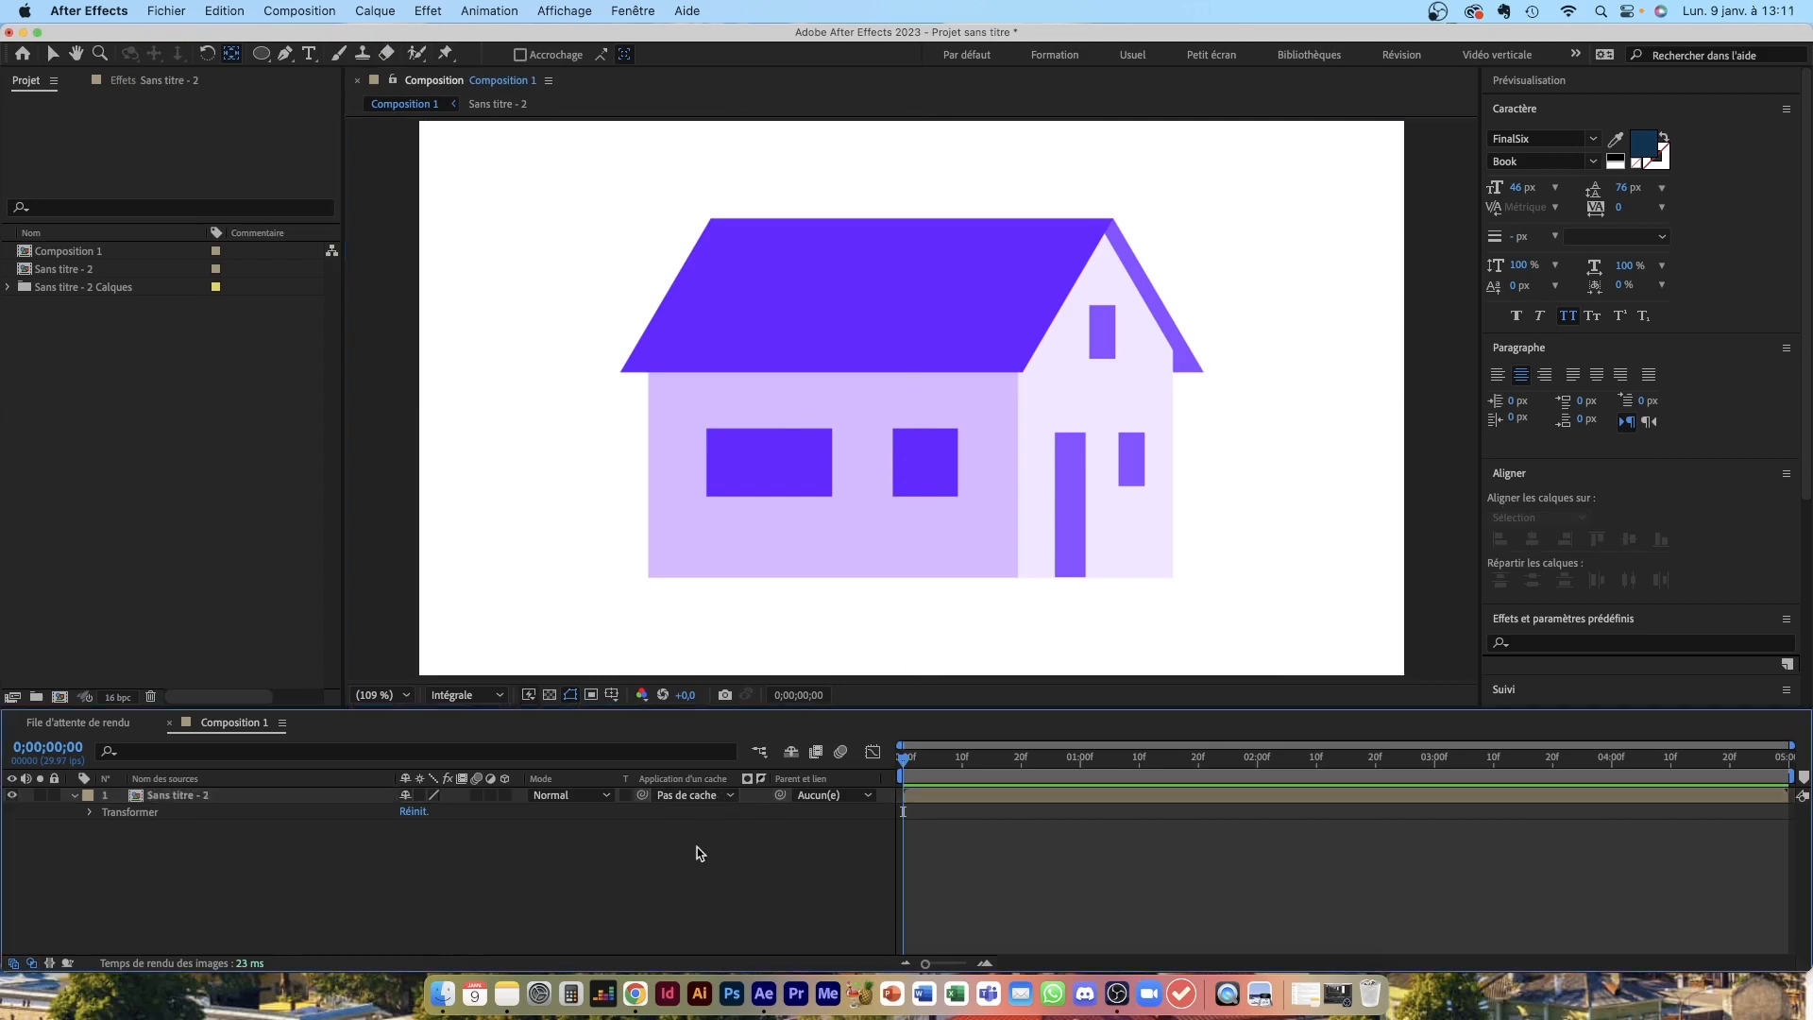
left_click(53, 54)
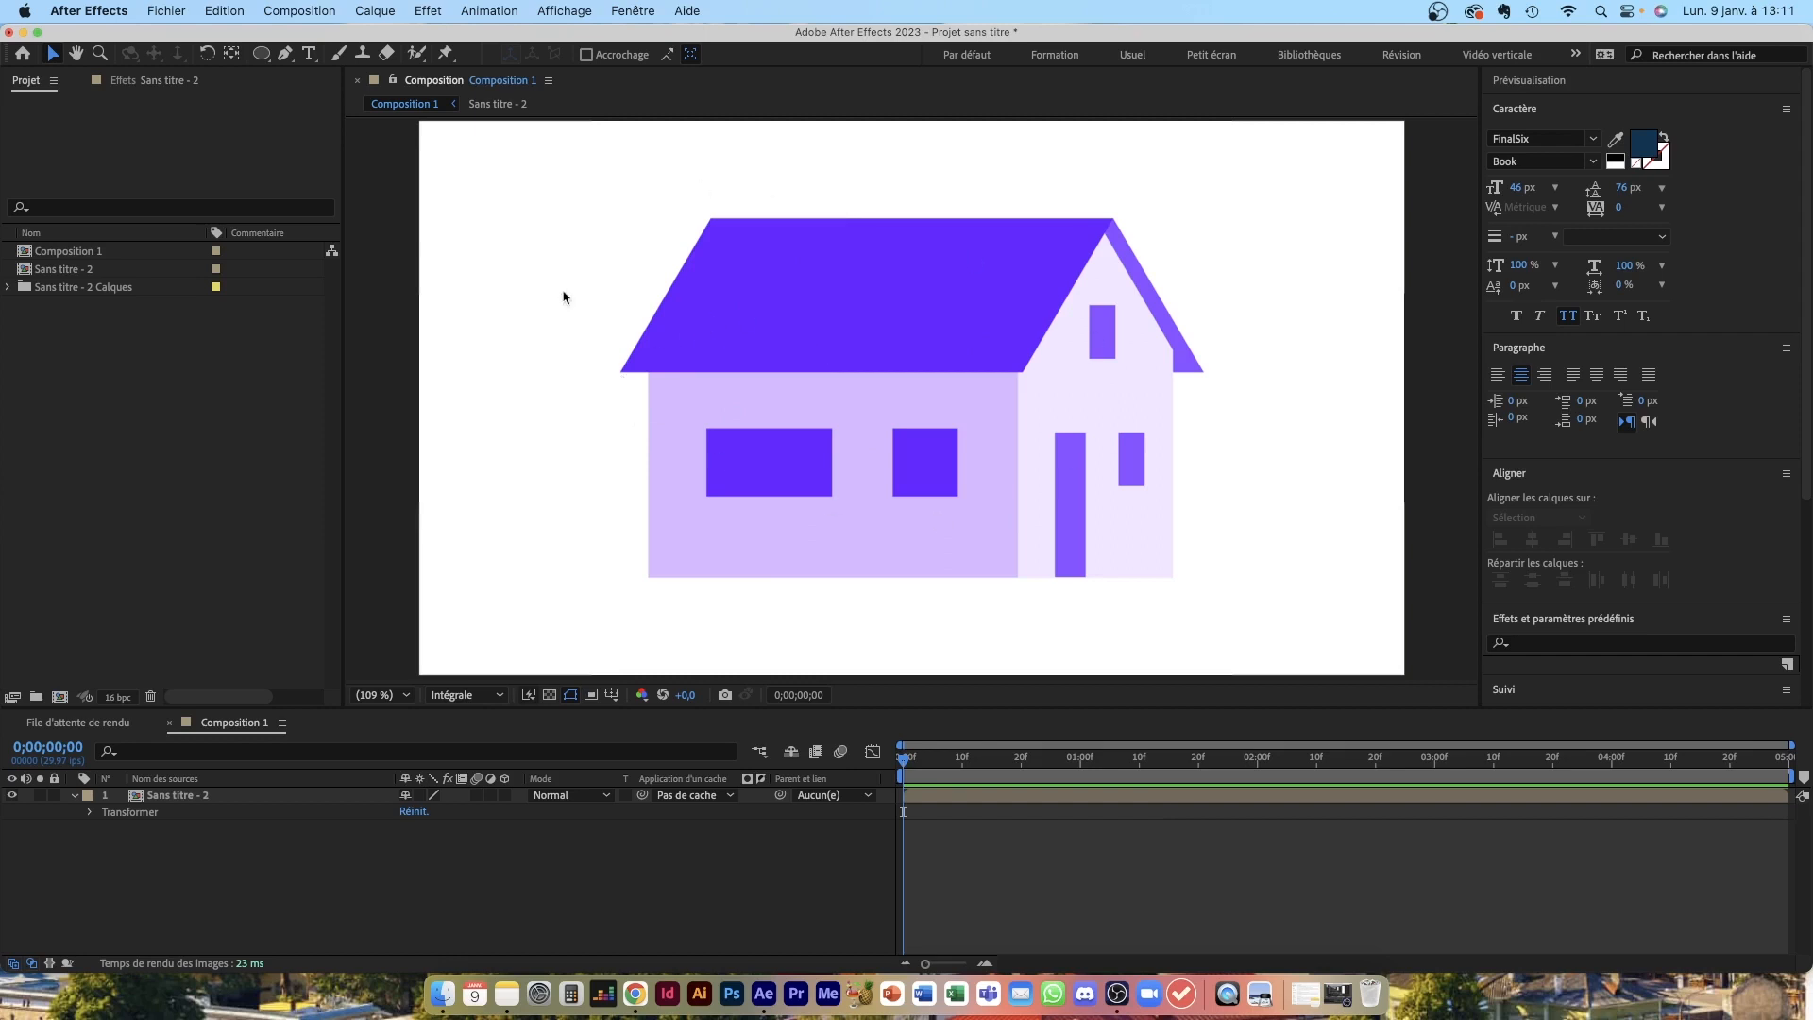
Step: Preview the composition at Un quart resolution with a 400 % close-up, and restore the fitted view at Intégrale resolution
left_click(501, 700)
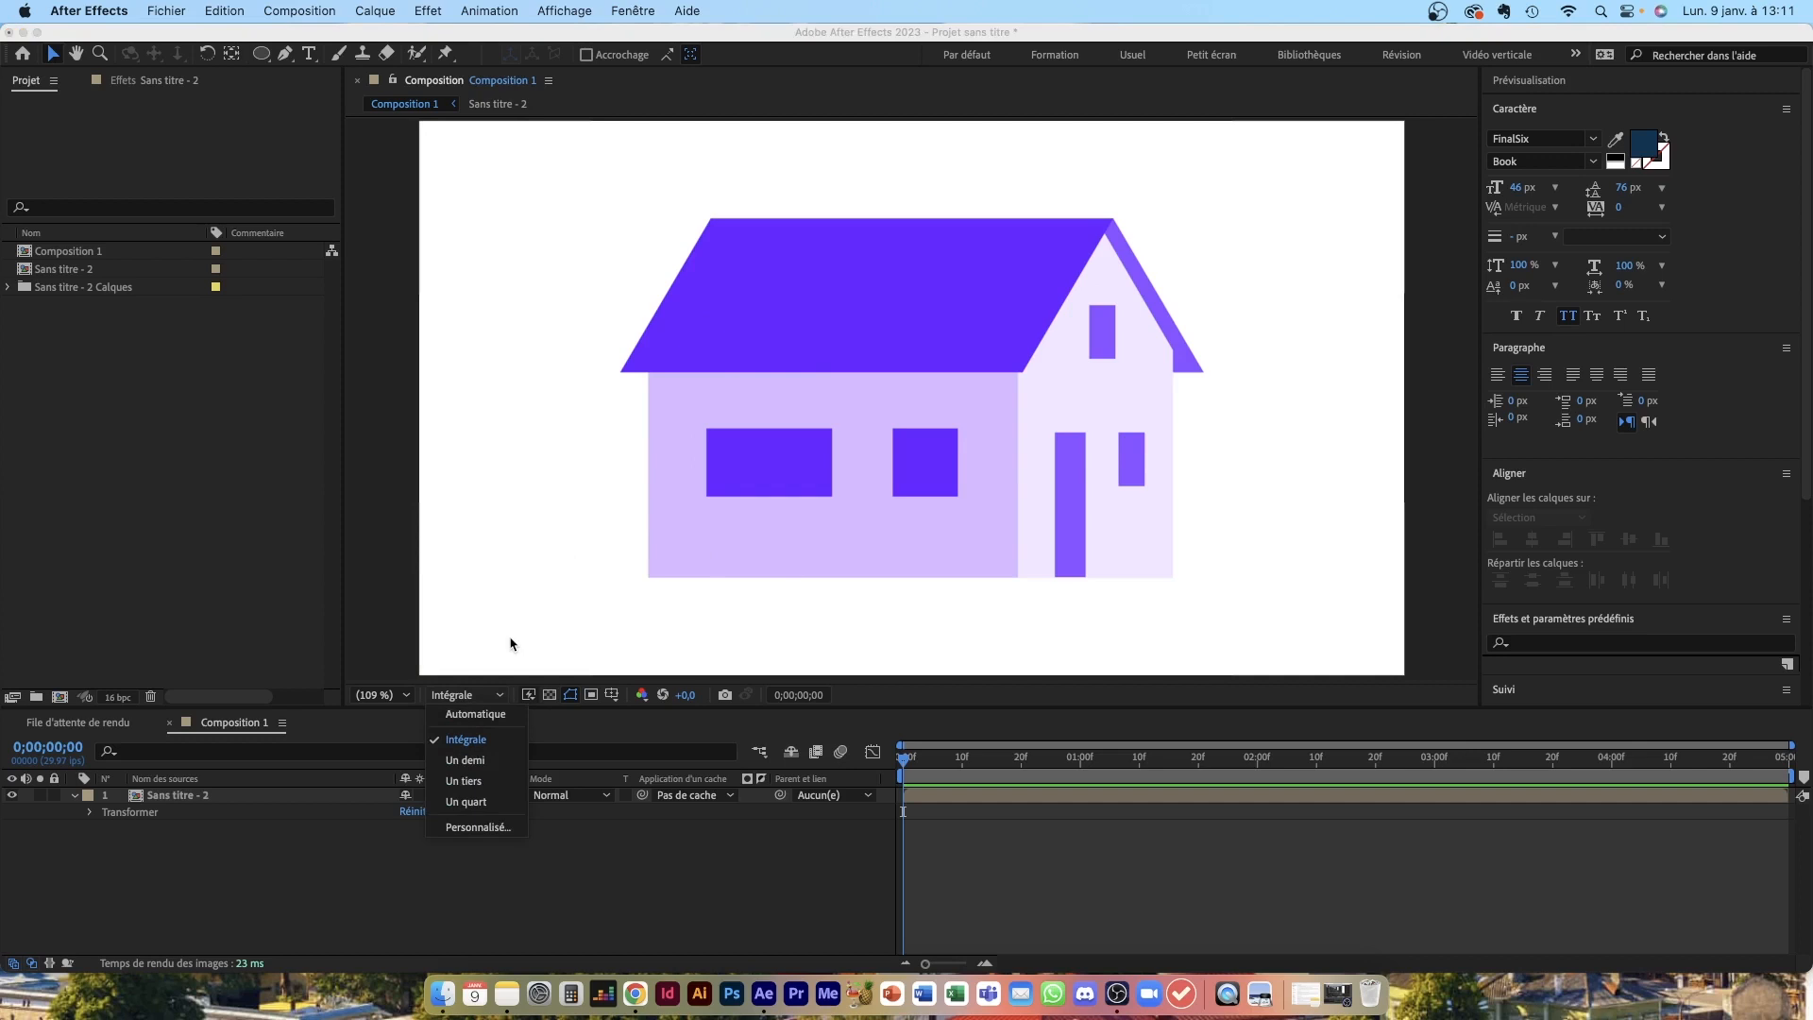
left_click(484, 810)
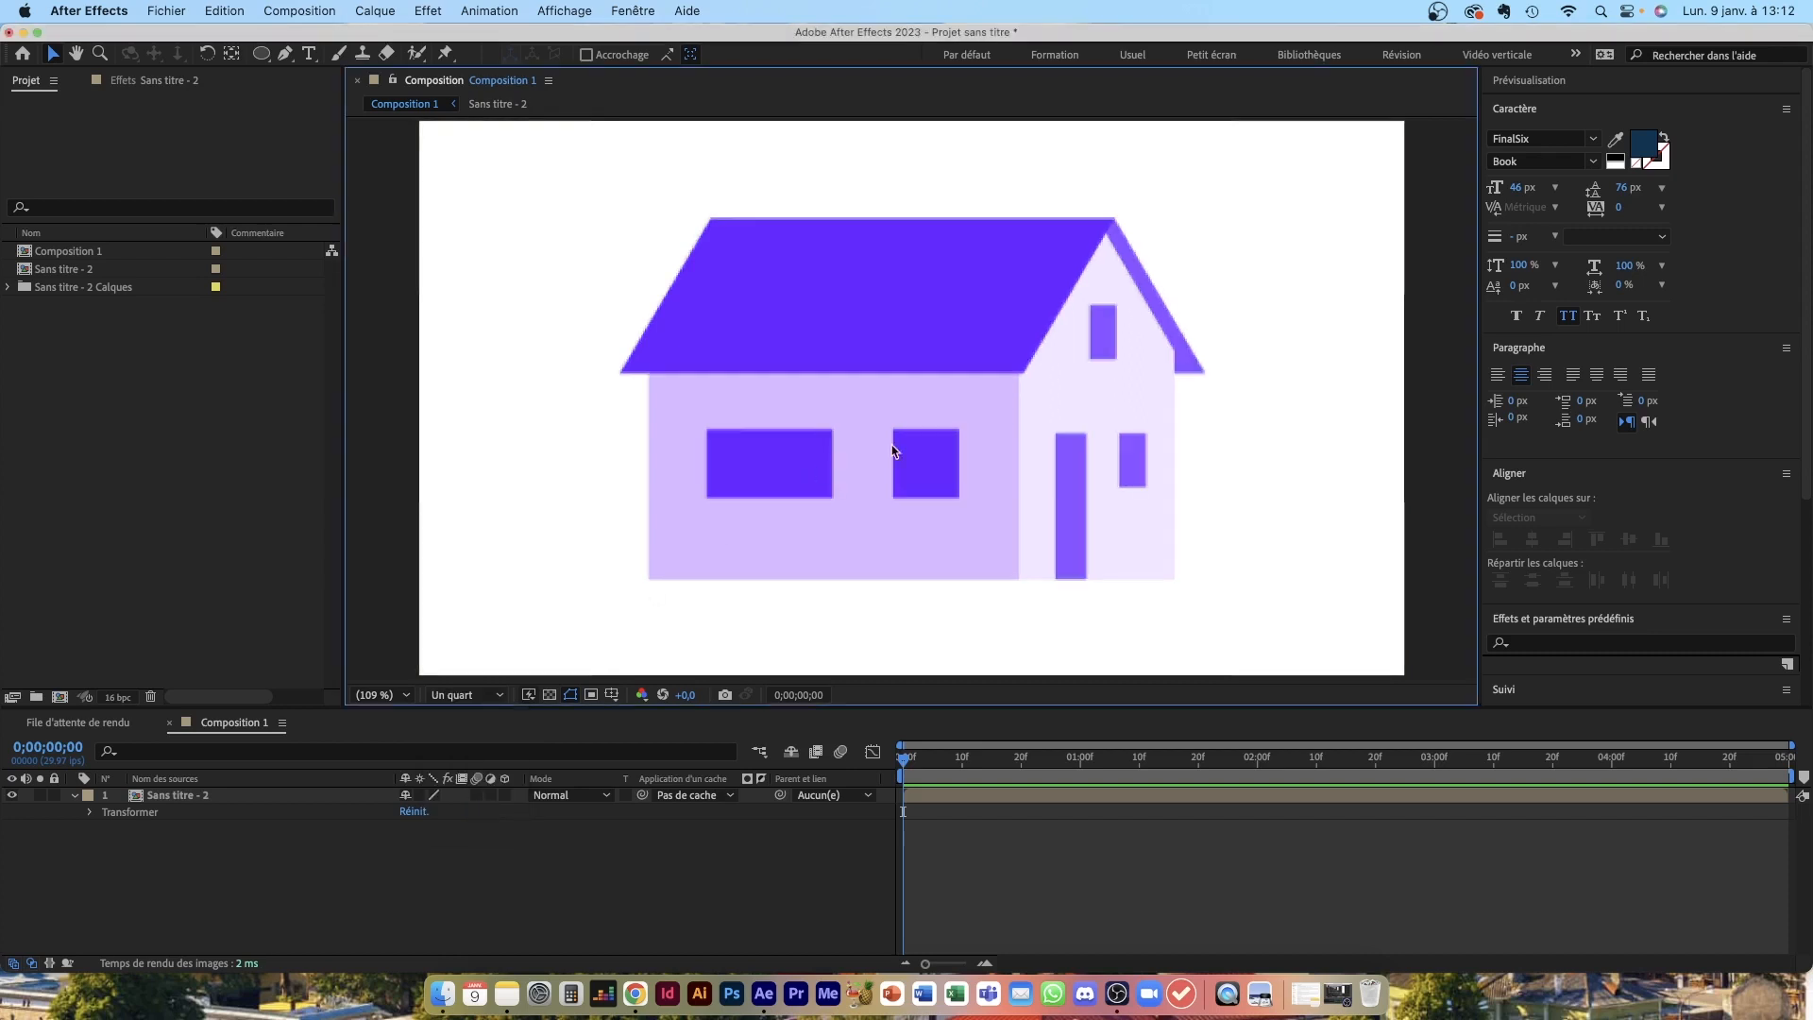
scroll(820, 351, "up", 4)
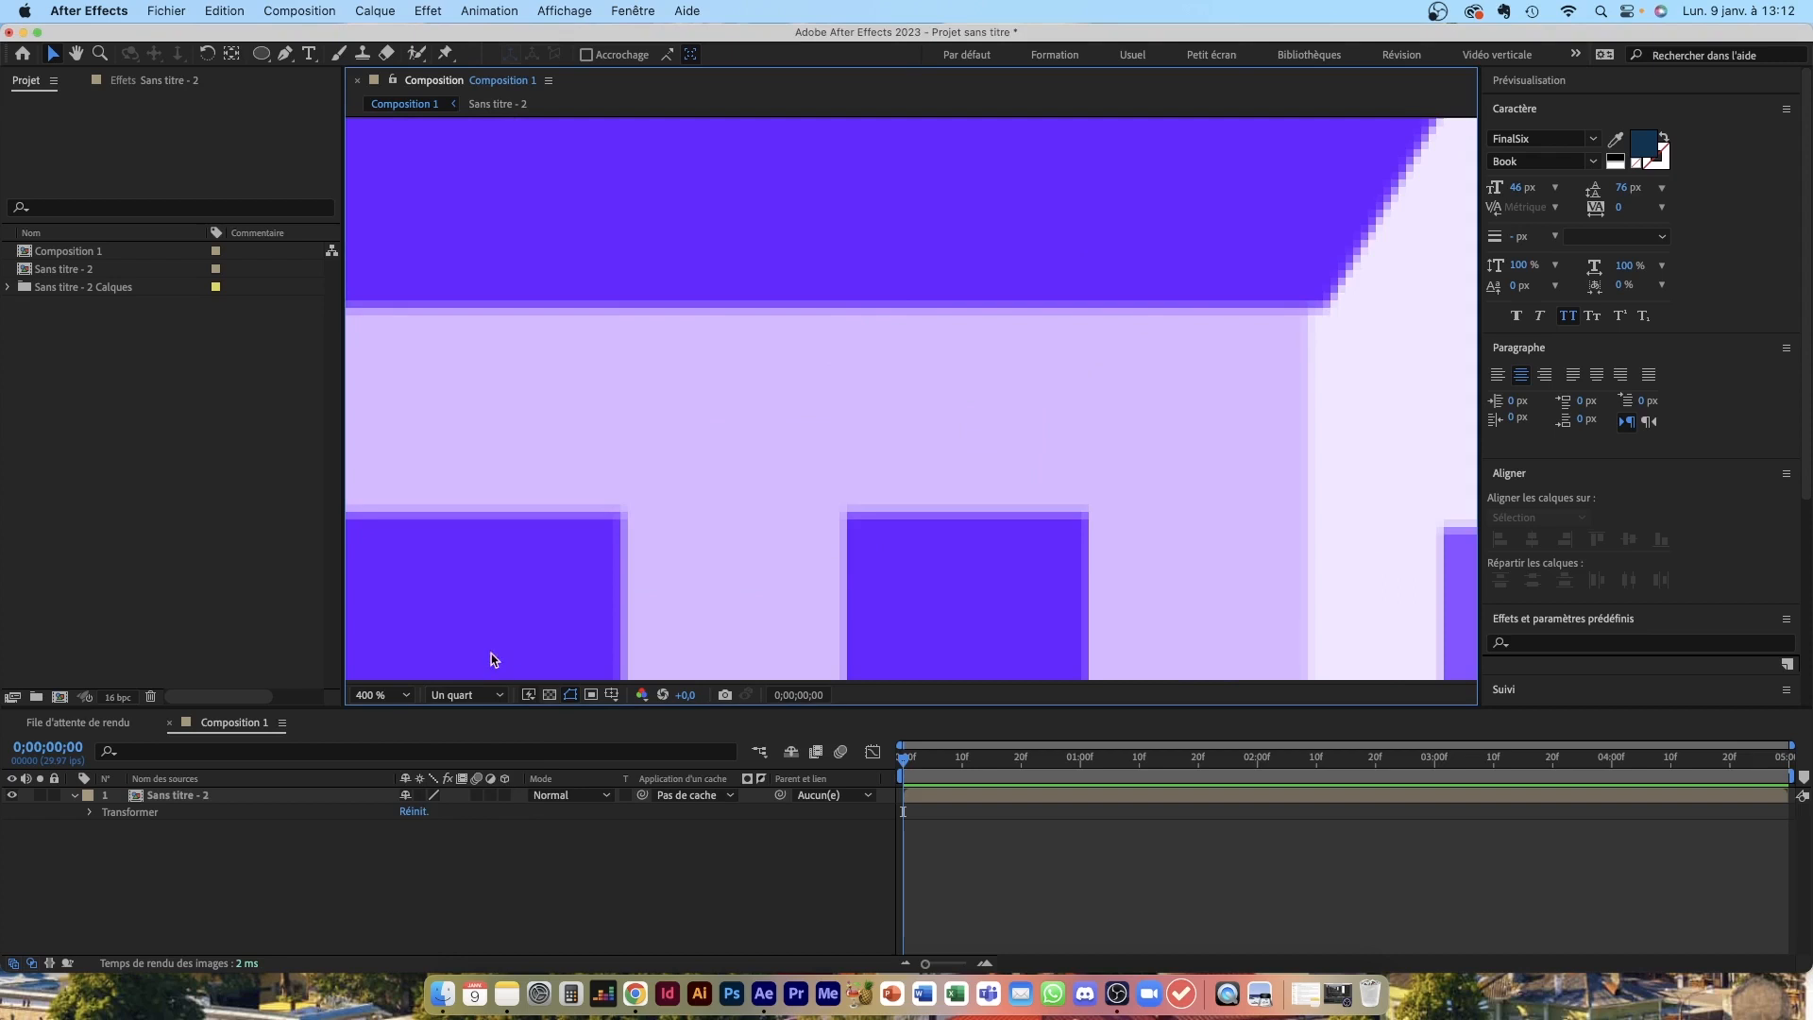
left_click(407, 696)
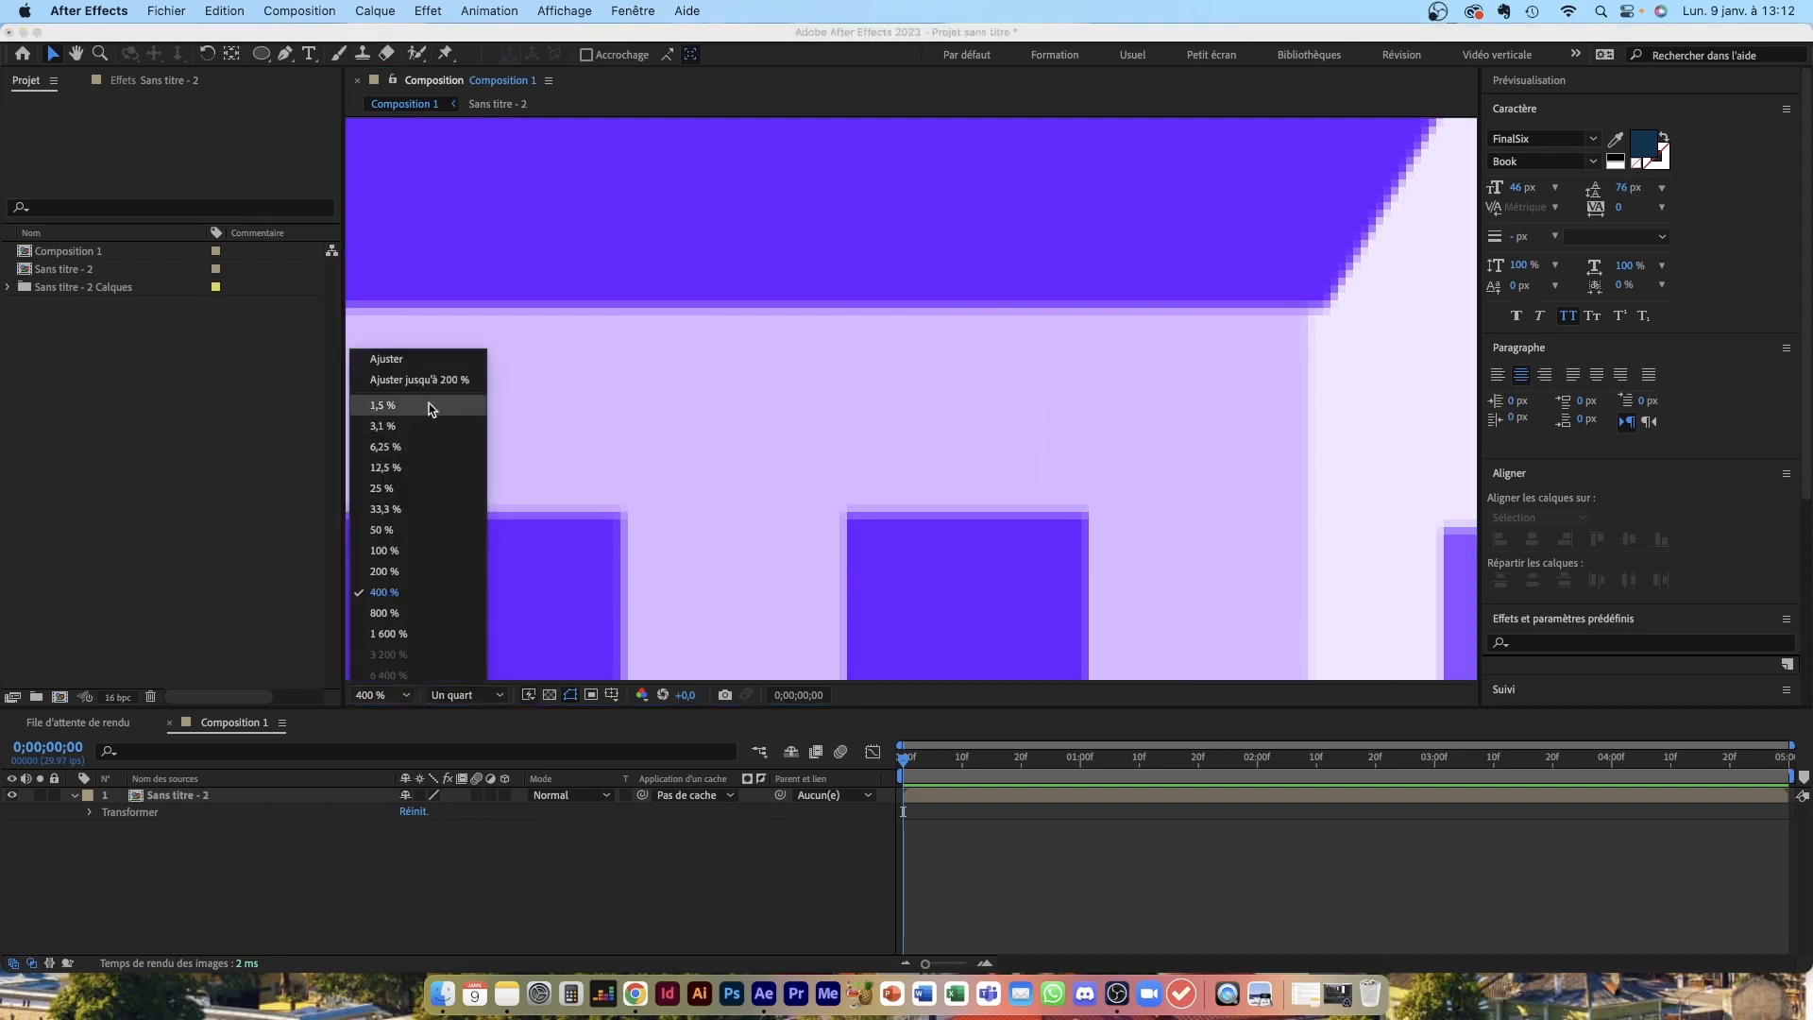
left_click(419, 365)
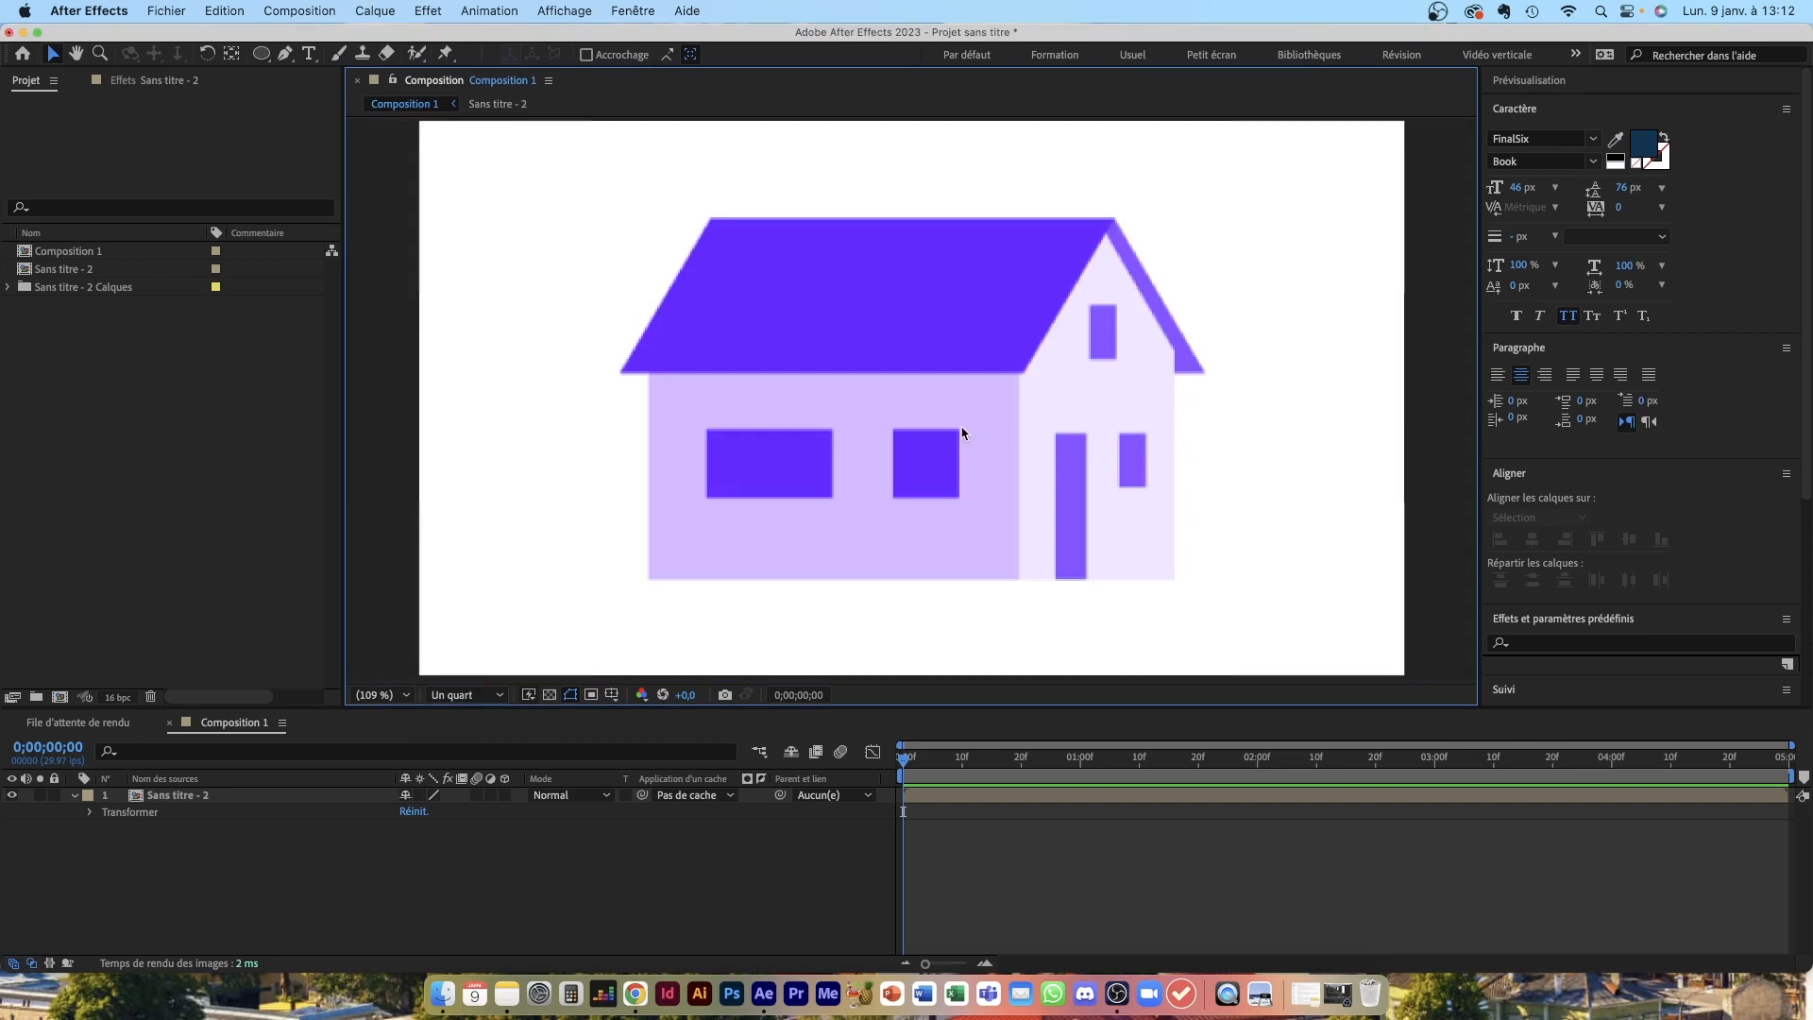
left_click(453, 695)
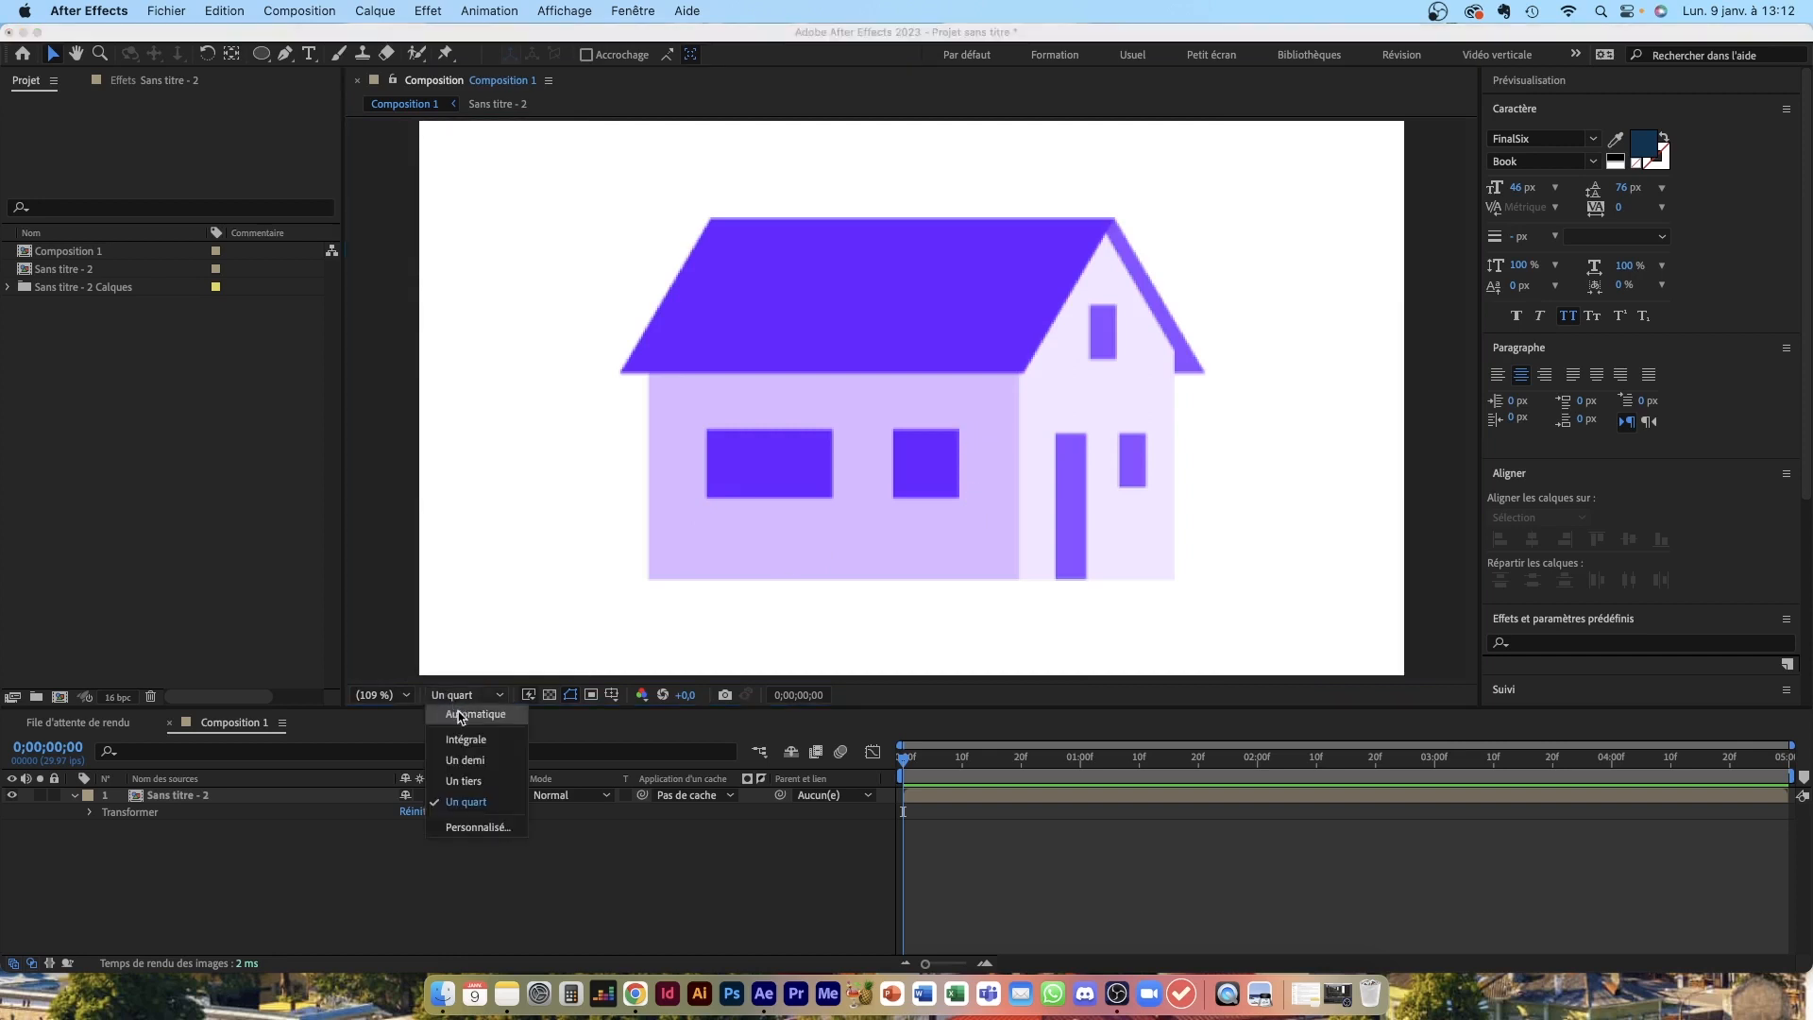
left_click(464, 739)
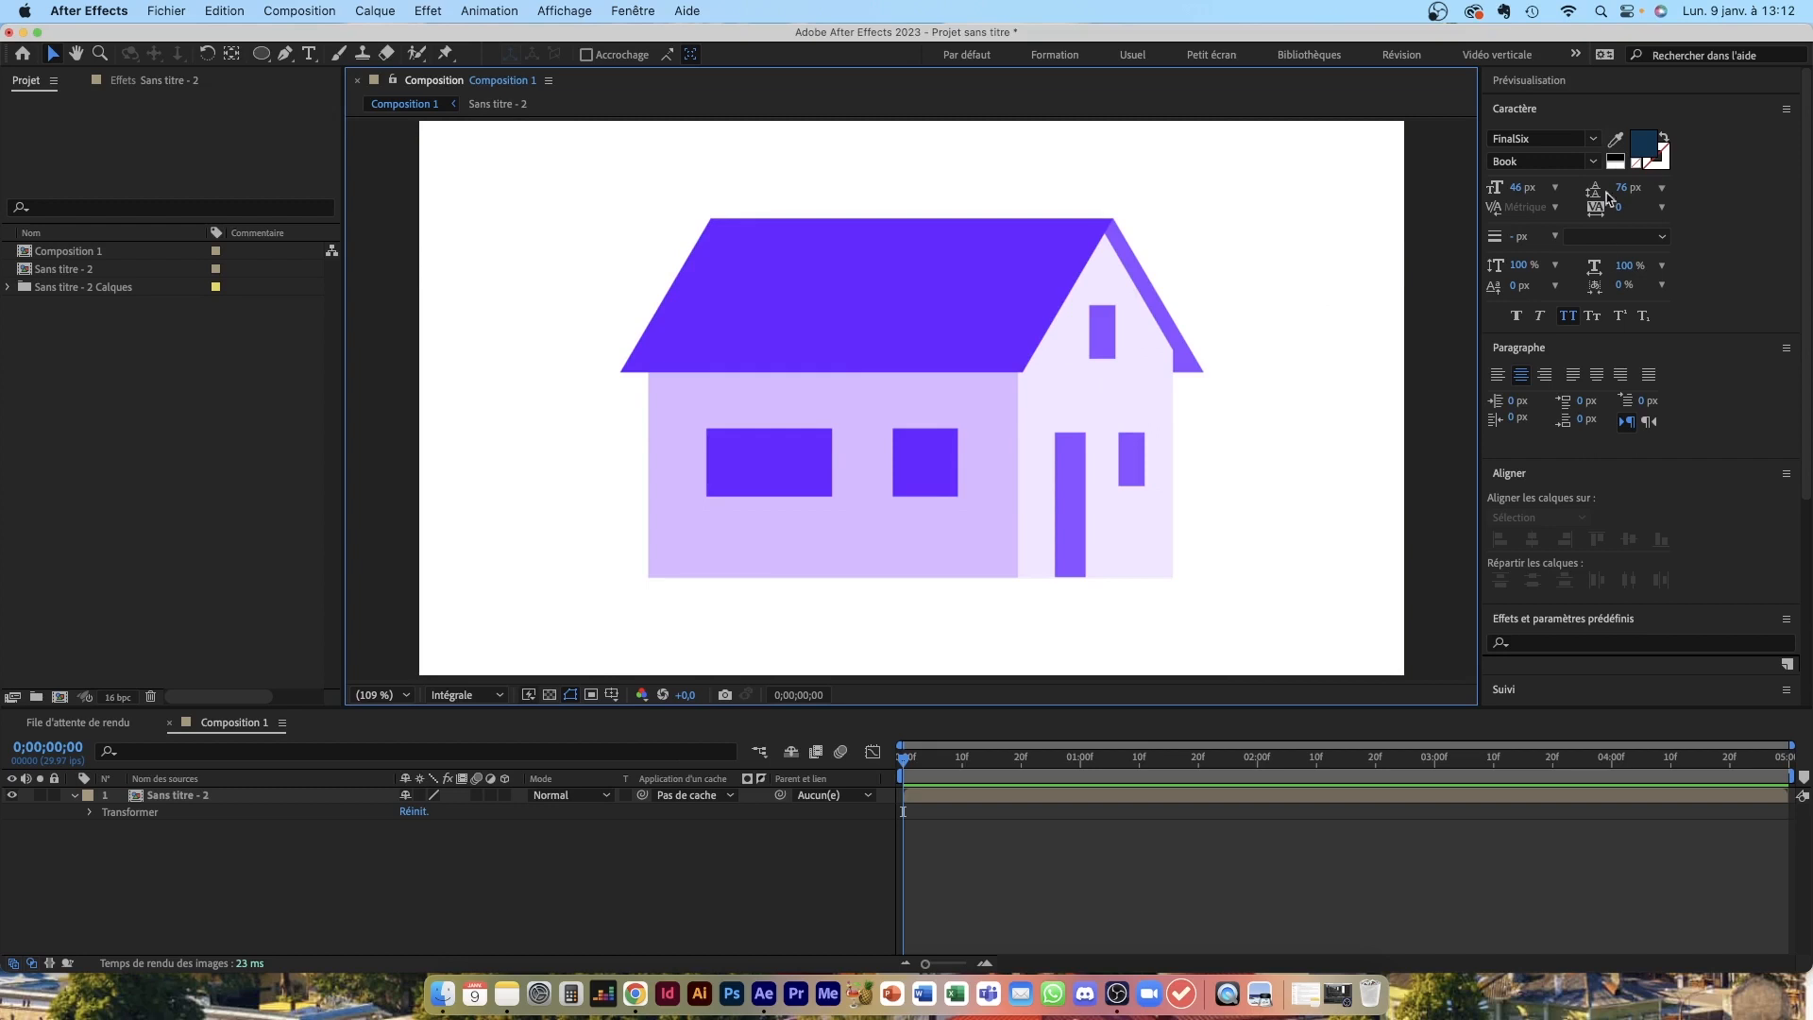
Step: Collapse the Caractère, Paragraphe and Aligner panels to free up workspace
left_click(1708, 110)
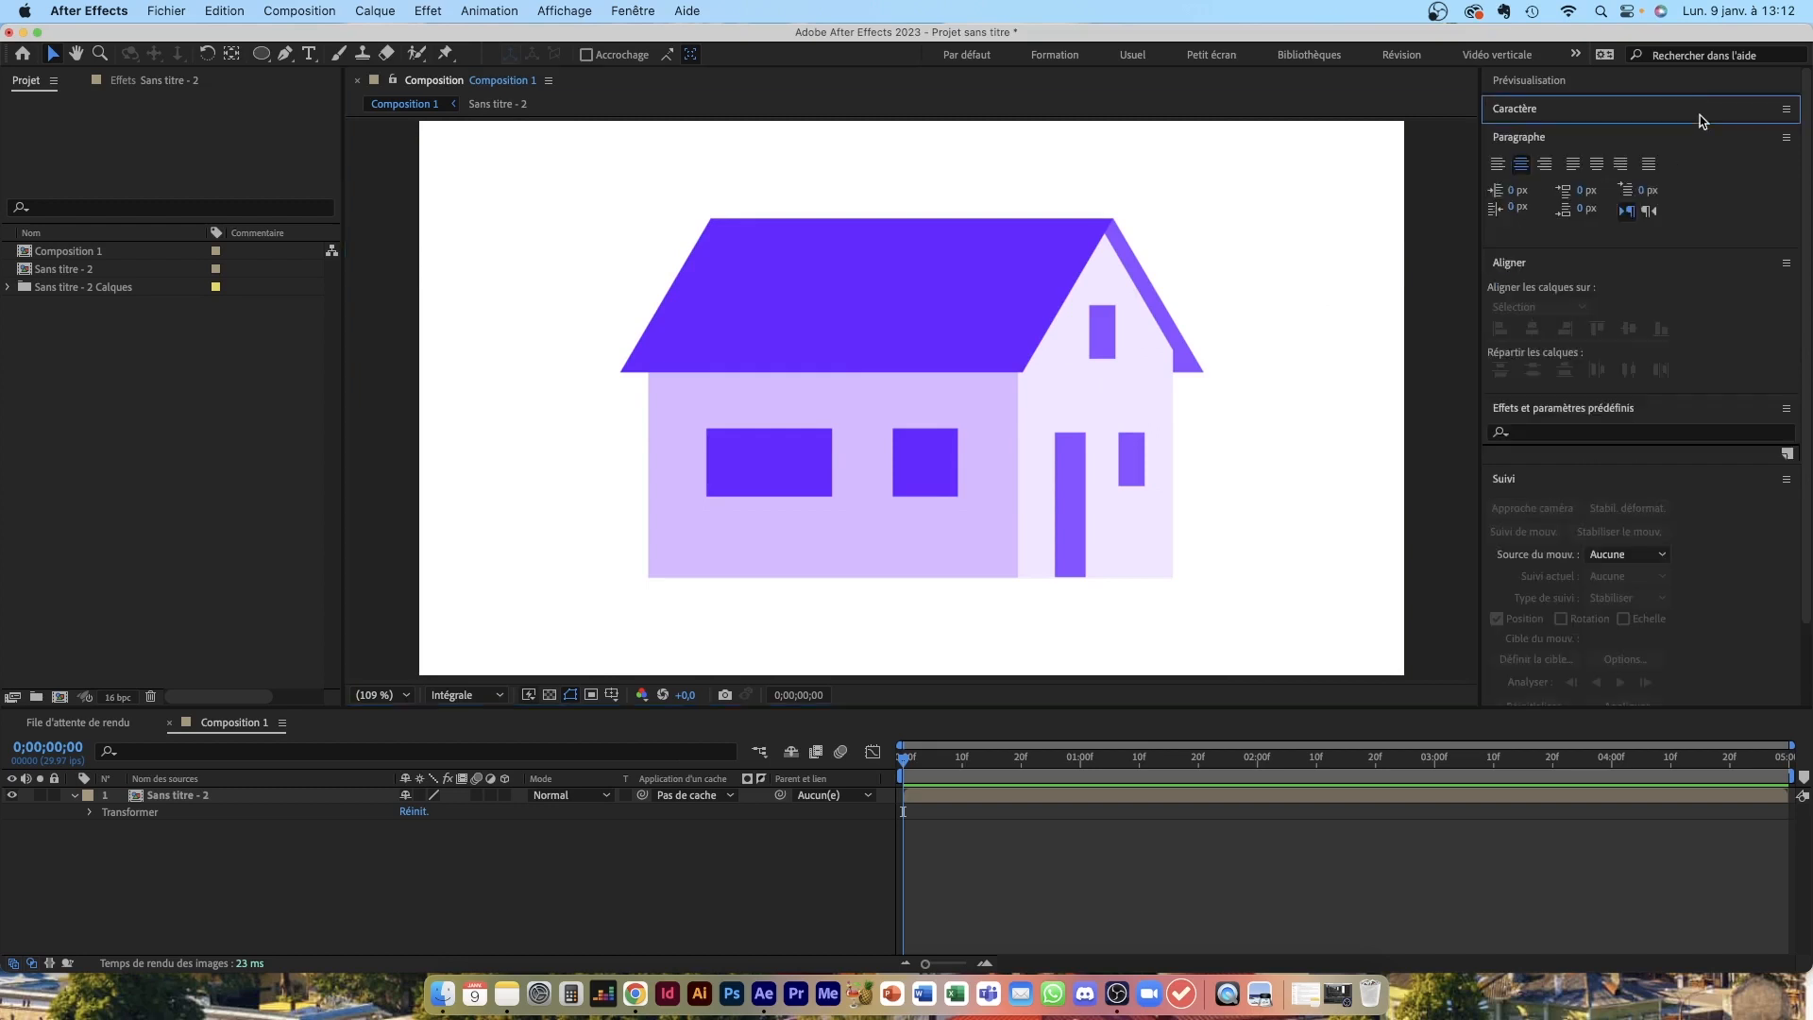
left_click(1712, 139)
left_click(1700, 167)
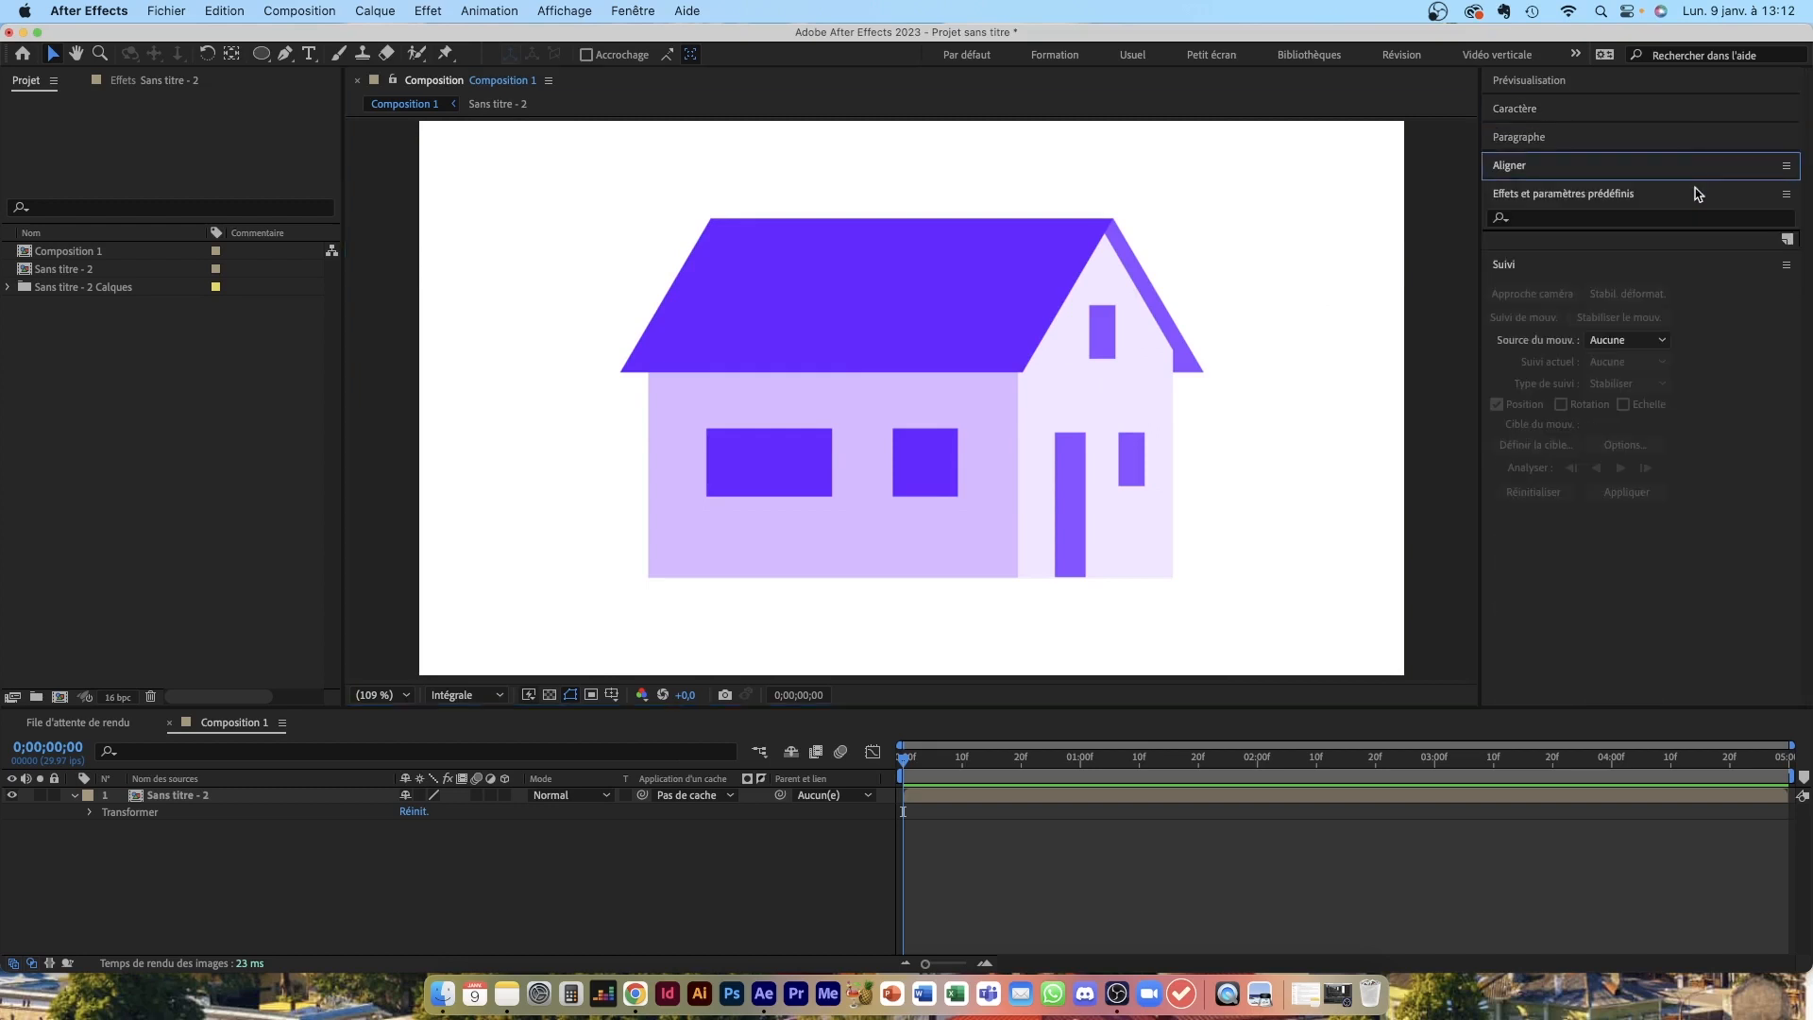
Step: Collapse the Effets et paramètres prédéfinis and Suivi panels
left_click(1687, 195)
left_click(1668, 223)
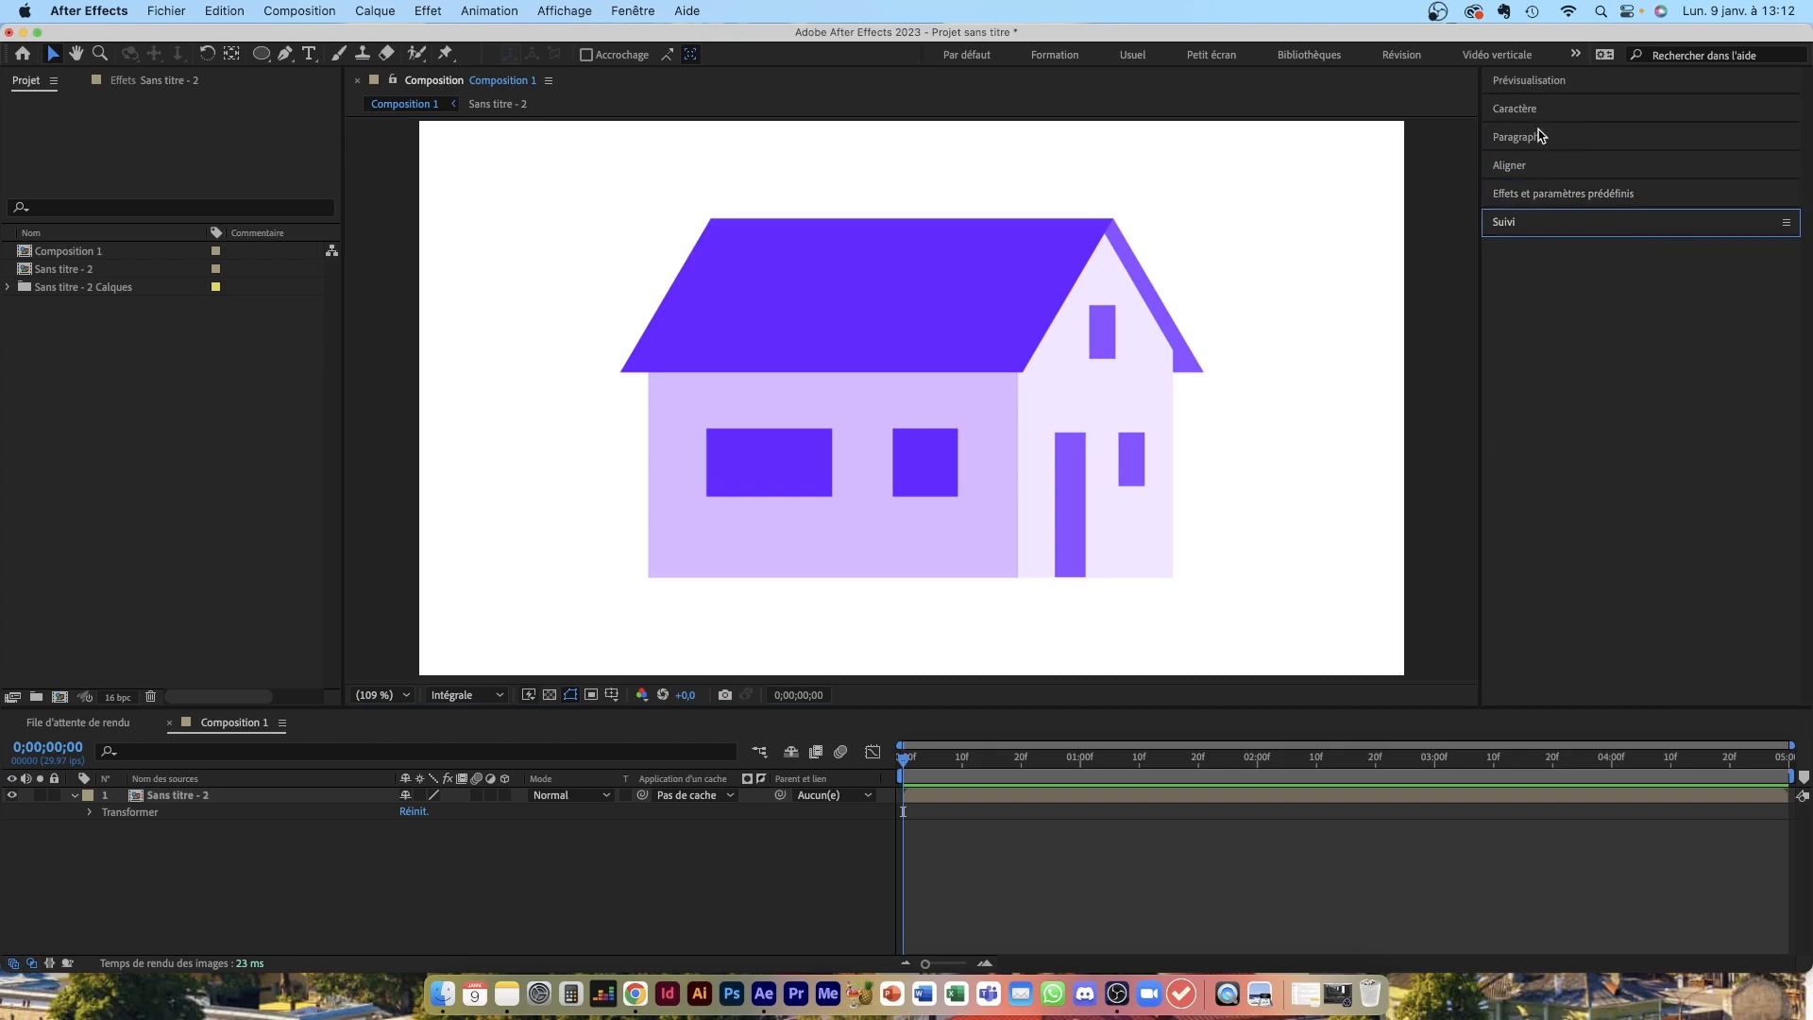
Step: Move the house layer off-centre, realign it to the composition's horizontal and vertical centre with the Aligner options, and collapse that panel
left_click(1511, 176)
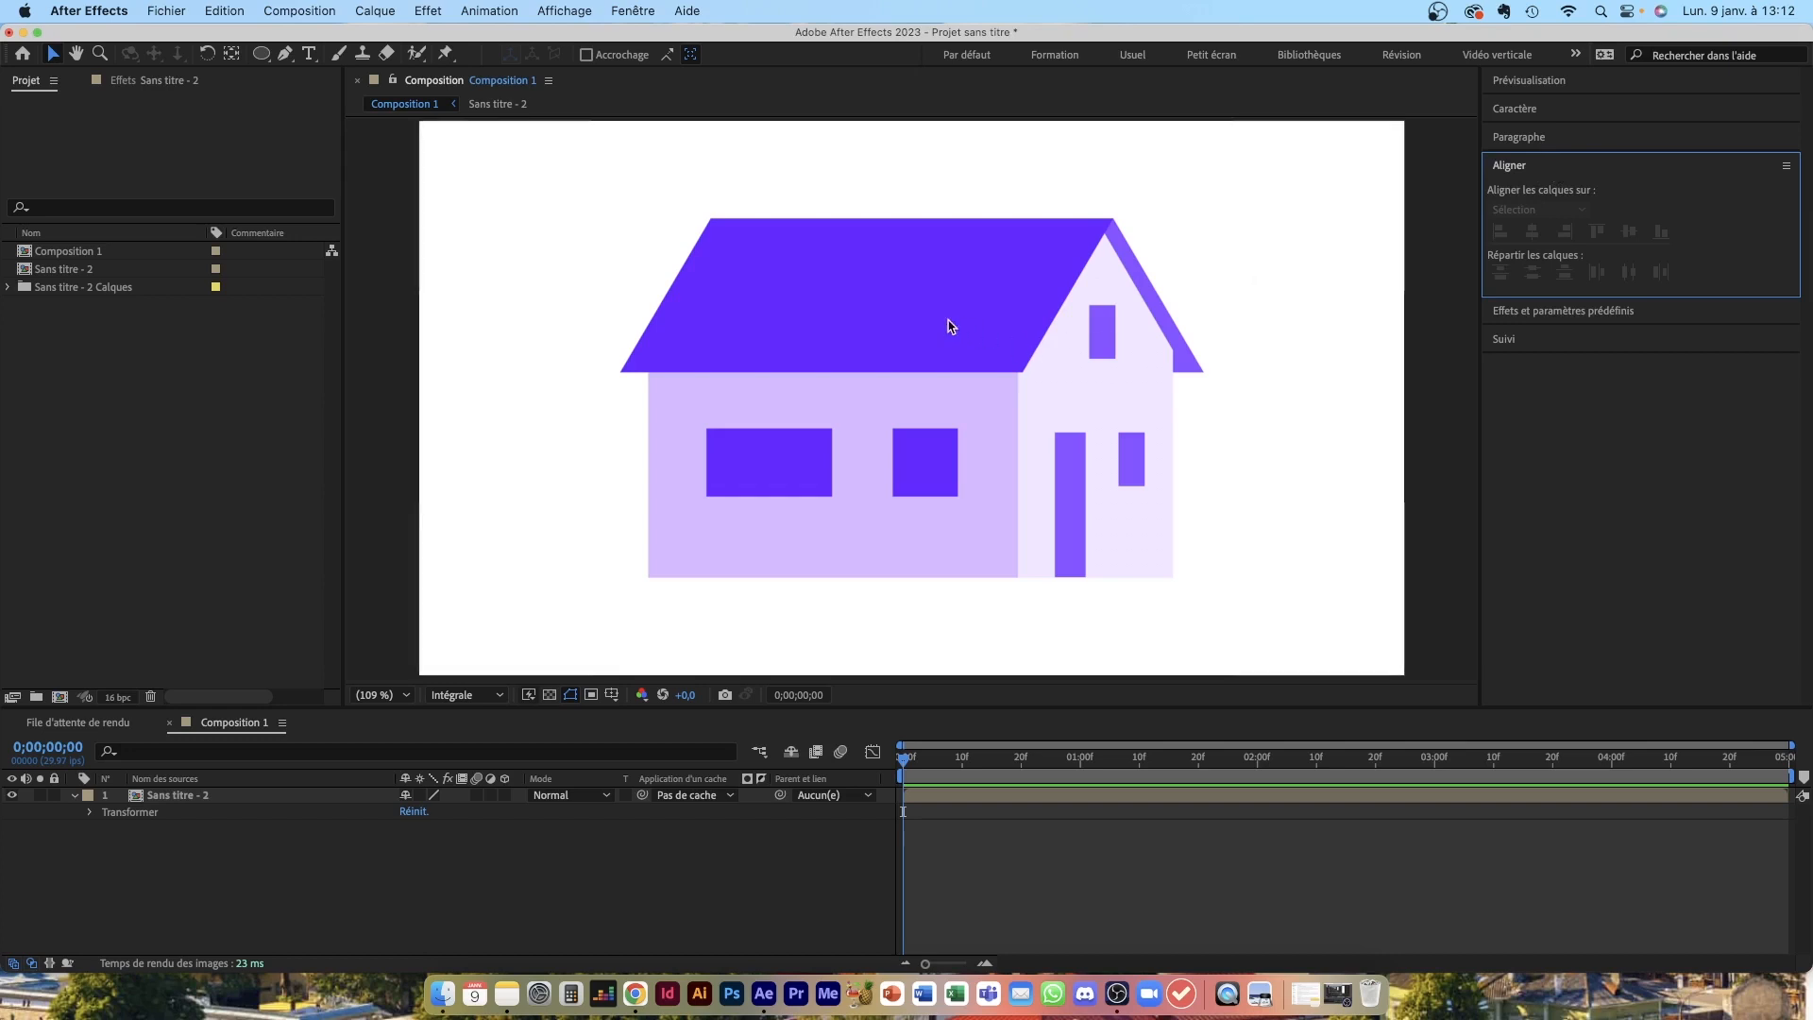
left_click_drag(951, 327, 1020, 558)
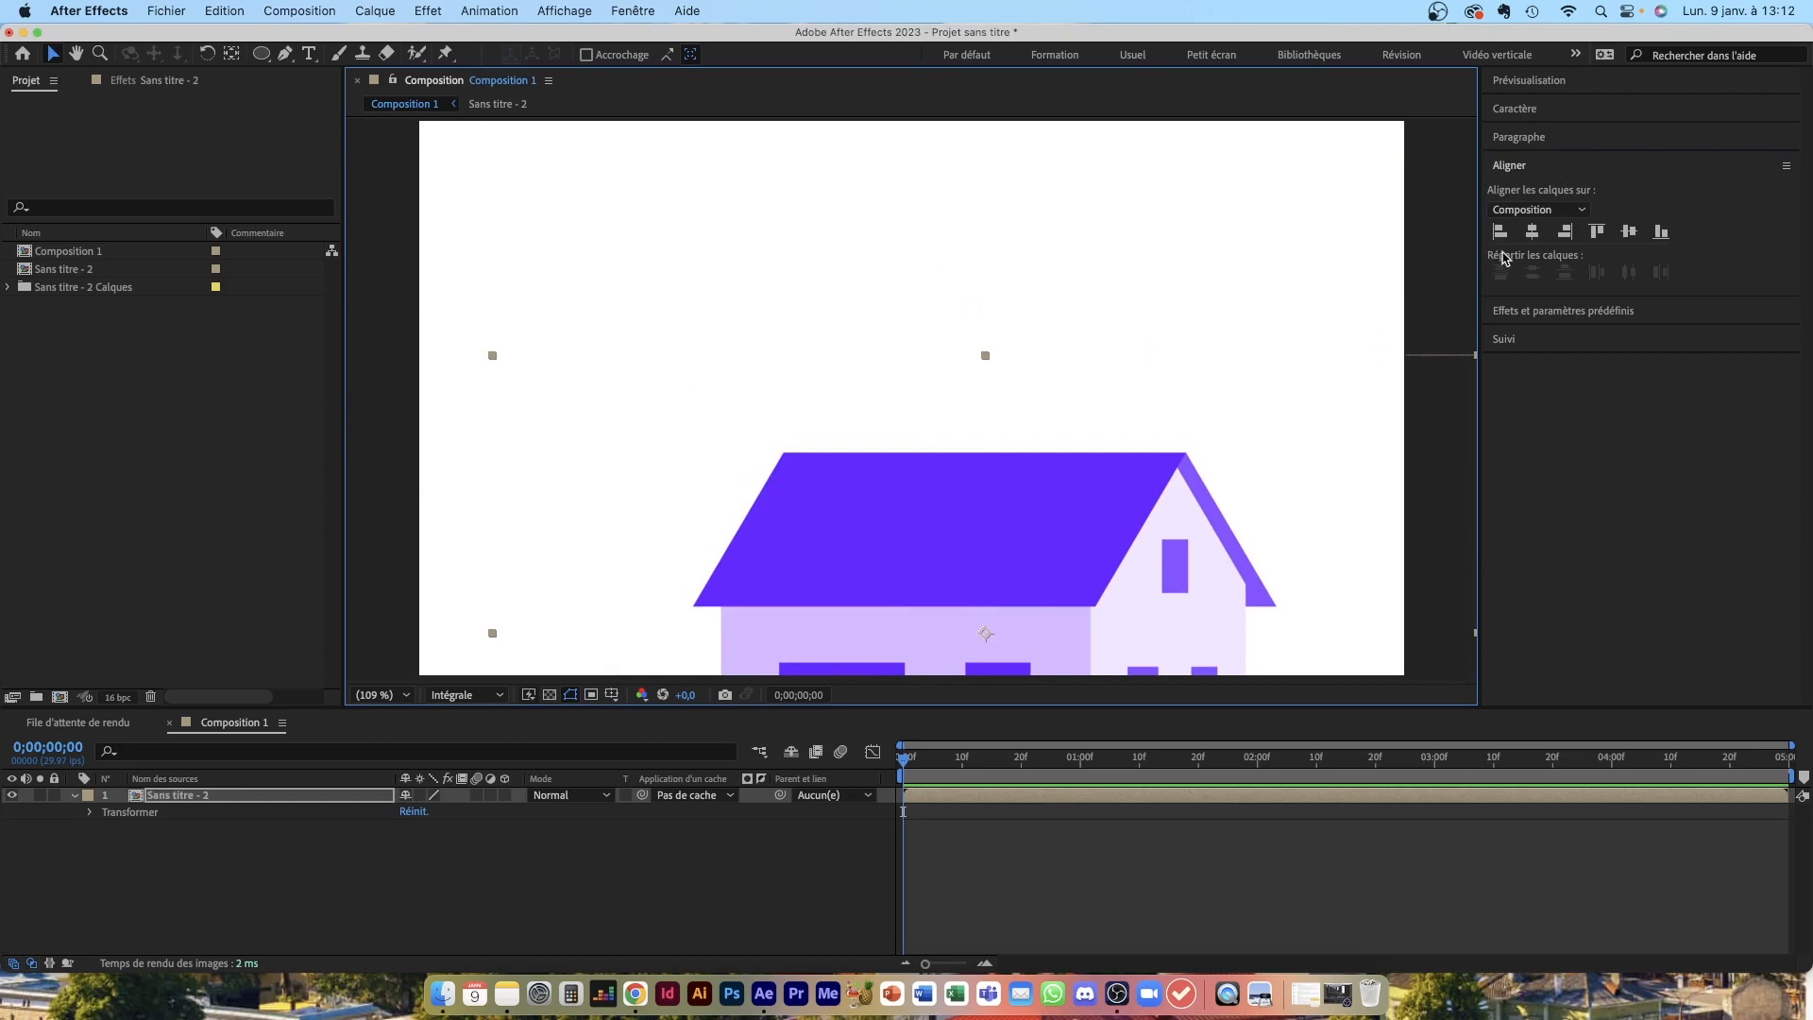
left_click(1532, 231)
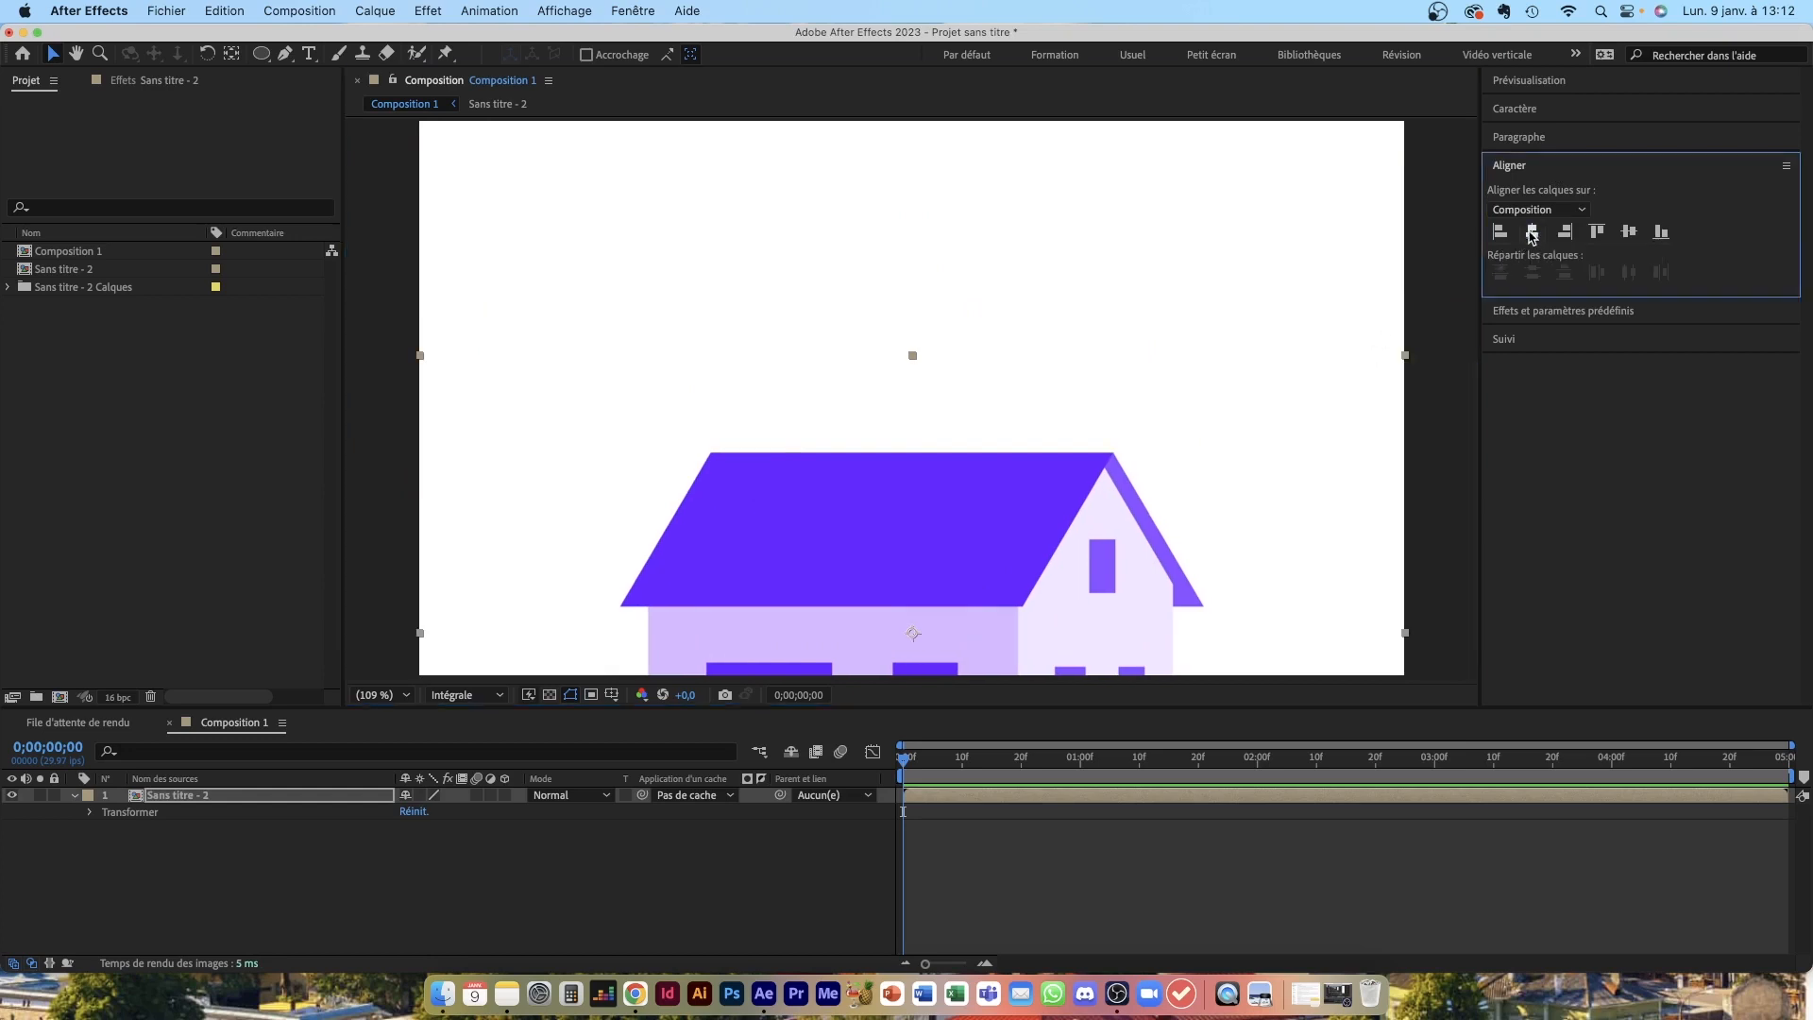
left_click(1628, 231)
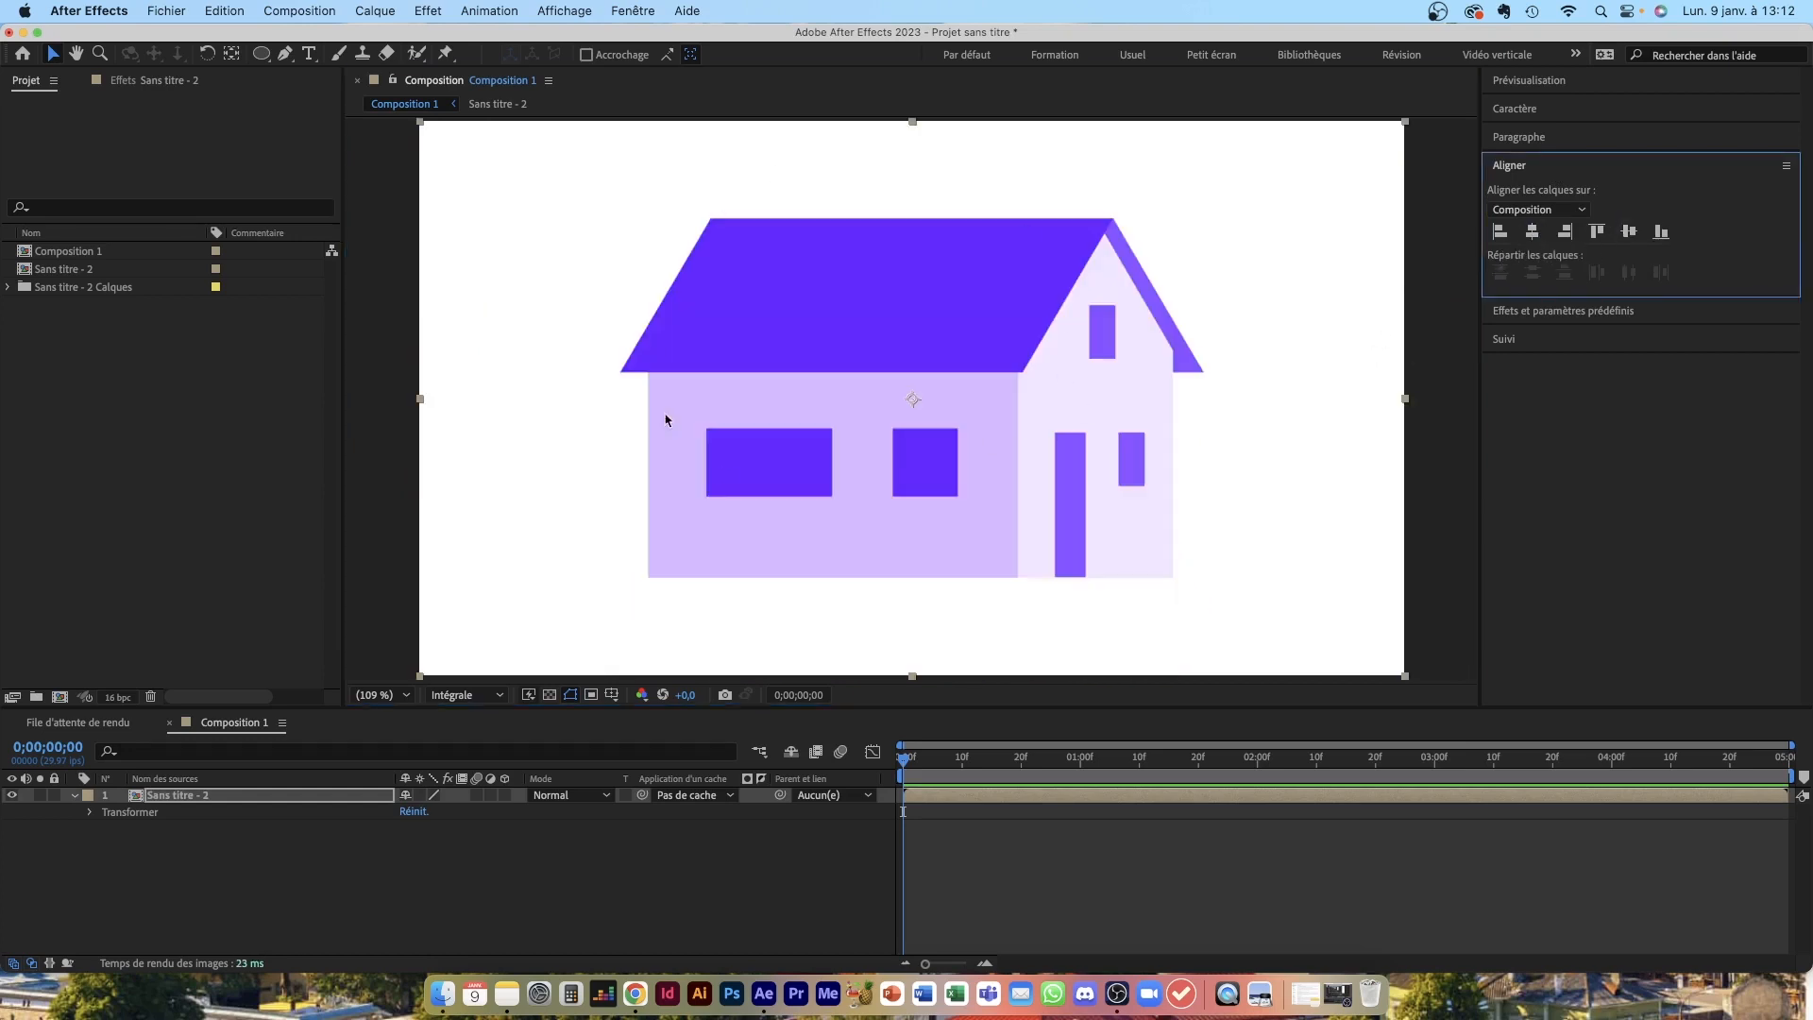
left_click(1611, 167)
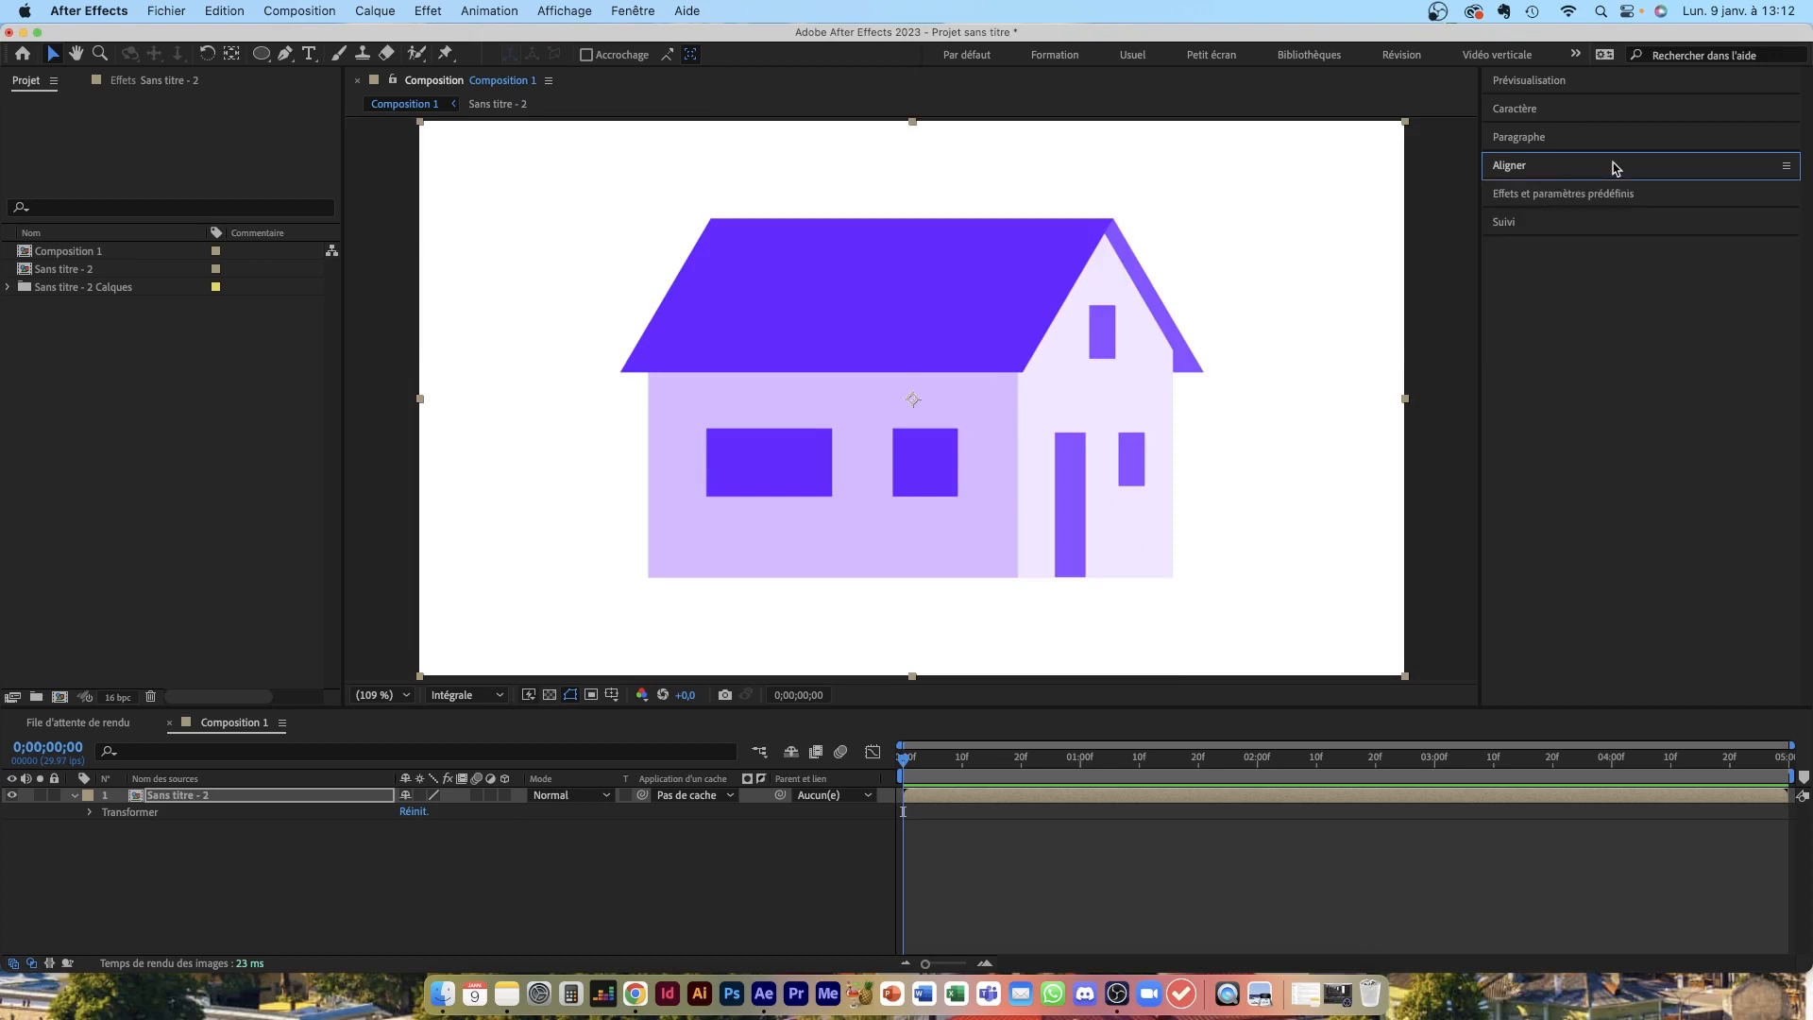
Step: Look over the Caractère text settings and the Prévisualisation playback controls, collapsing each panel after viewing it
left_click(1530, 109)
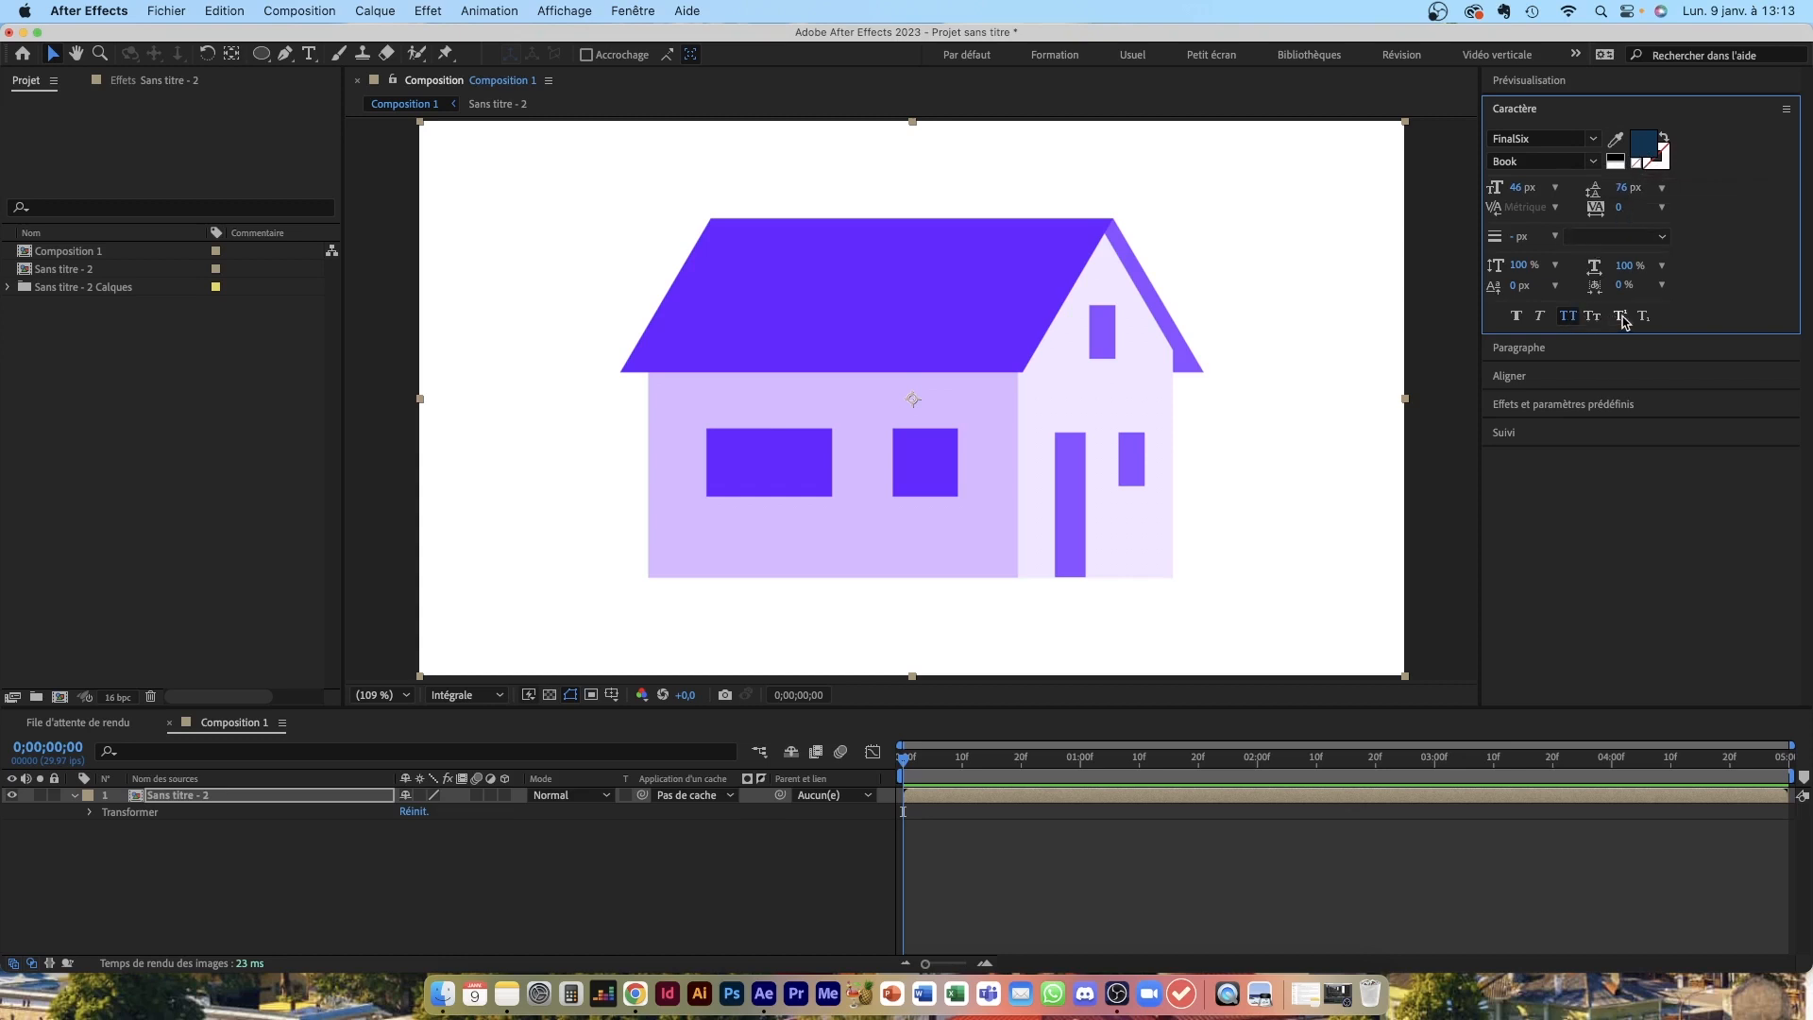
left_click(1549, 110)
left_click(1546, 83)
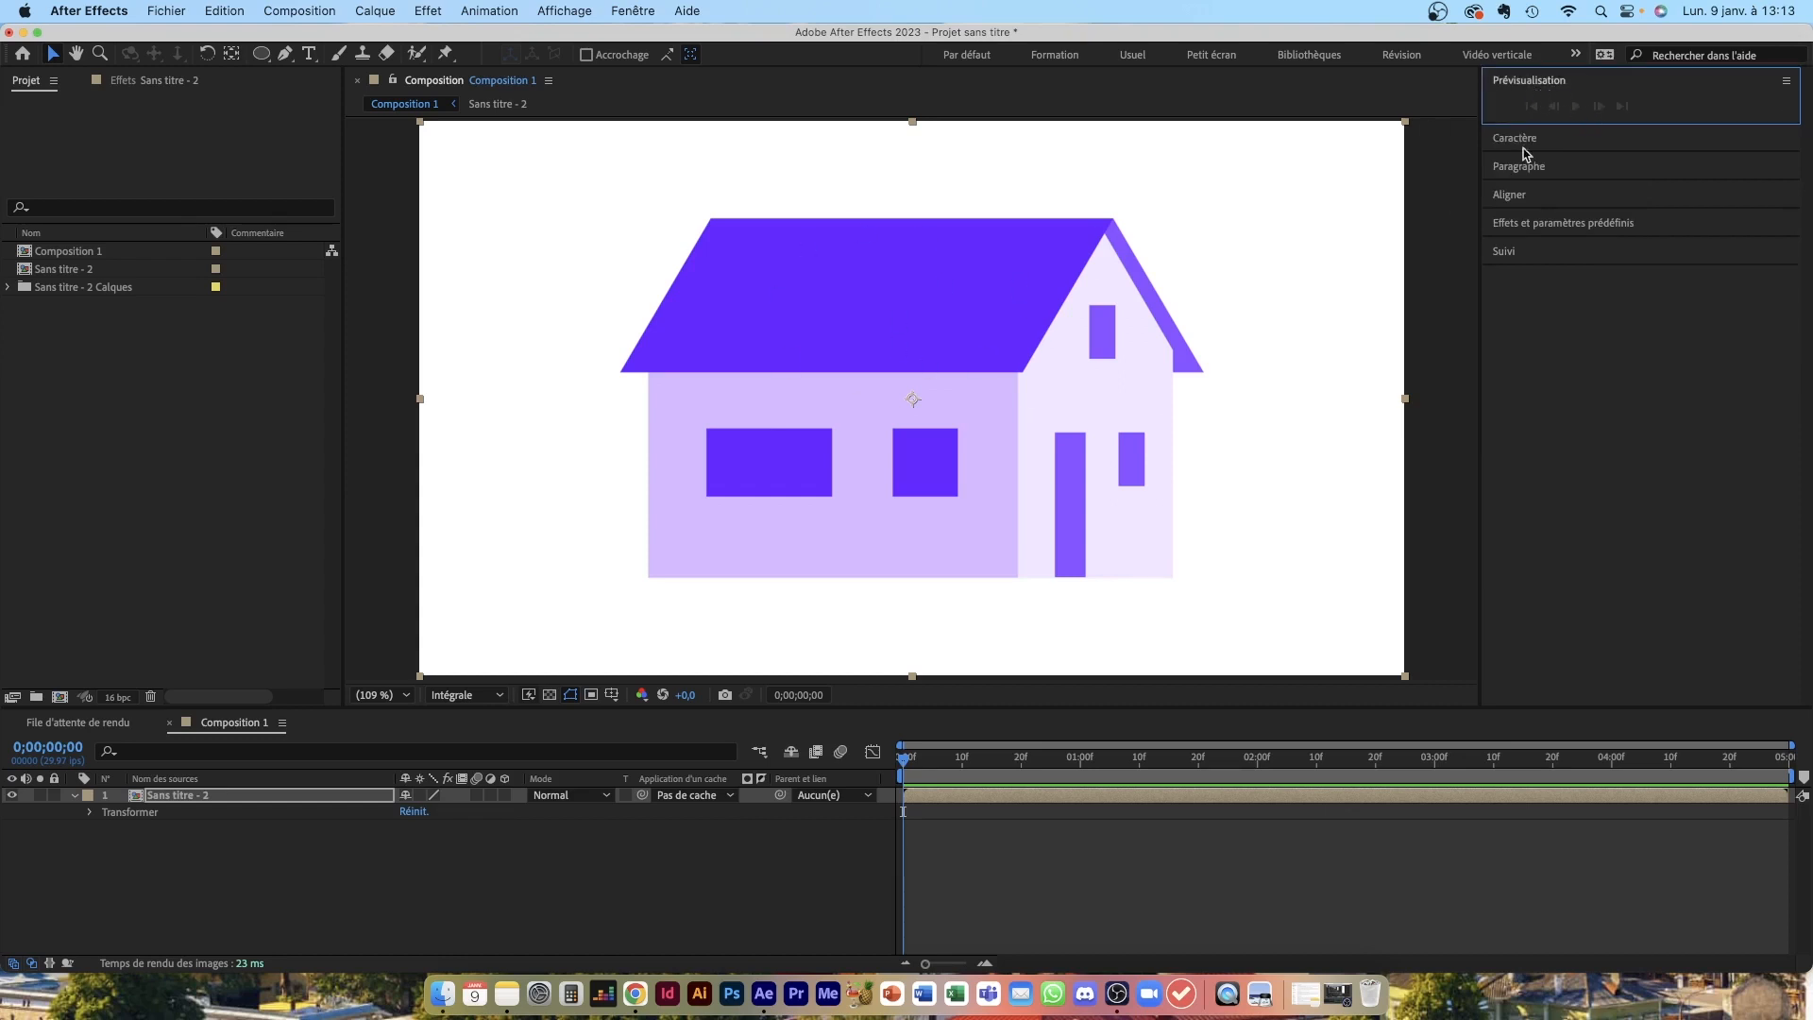
left_click(1561, 84)
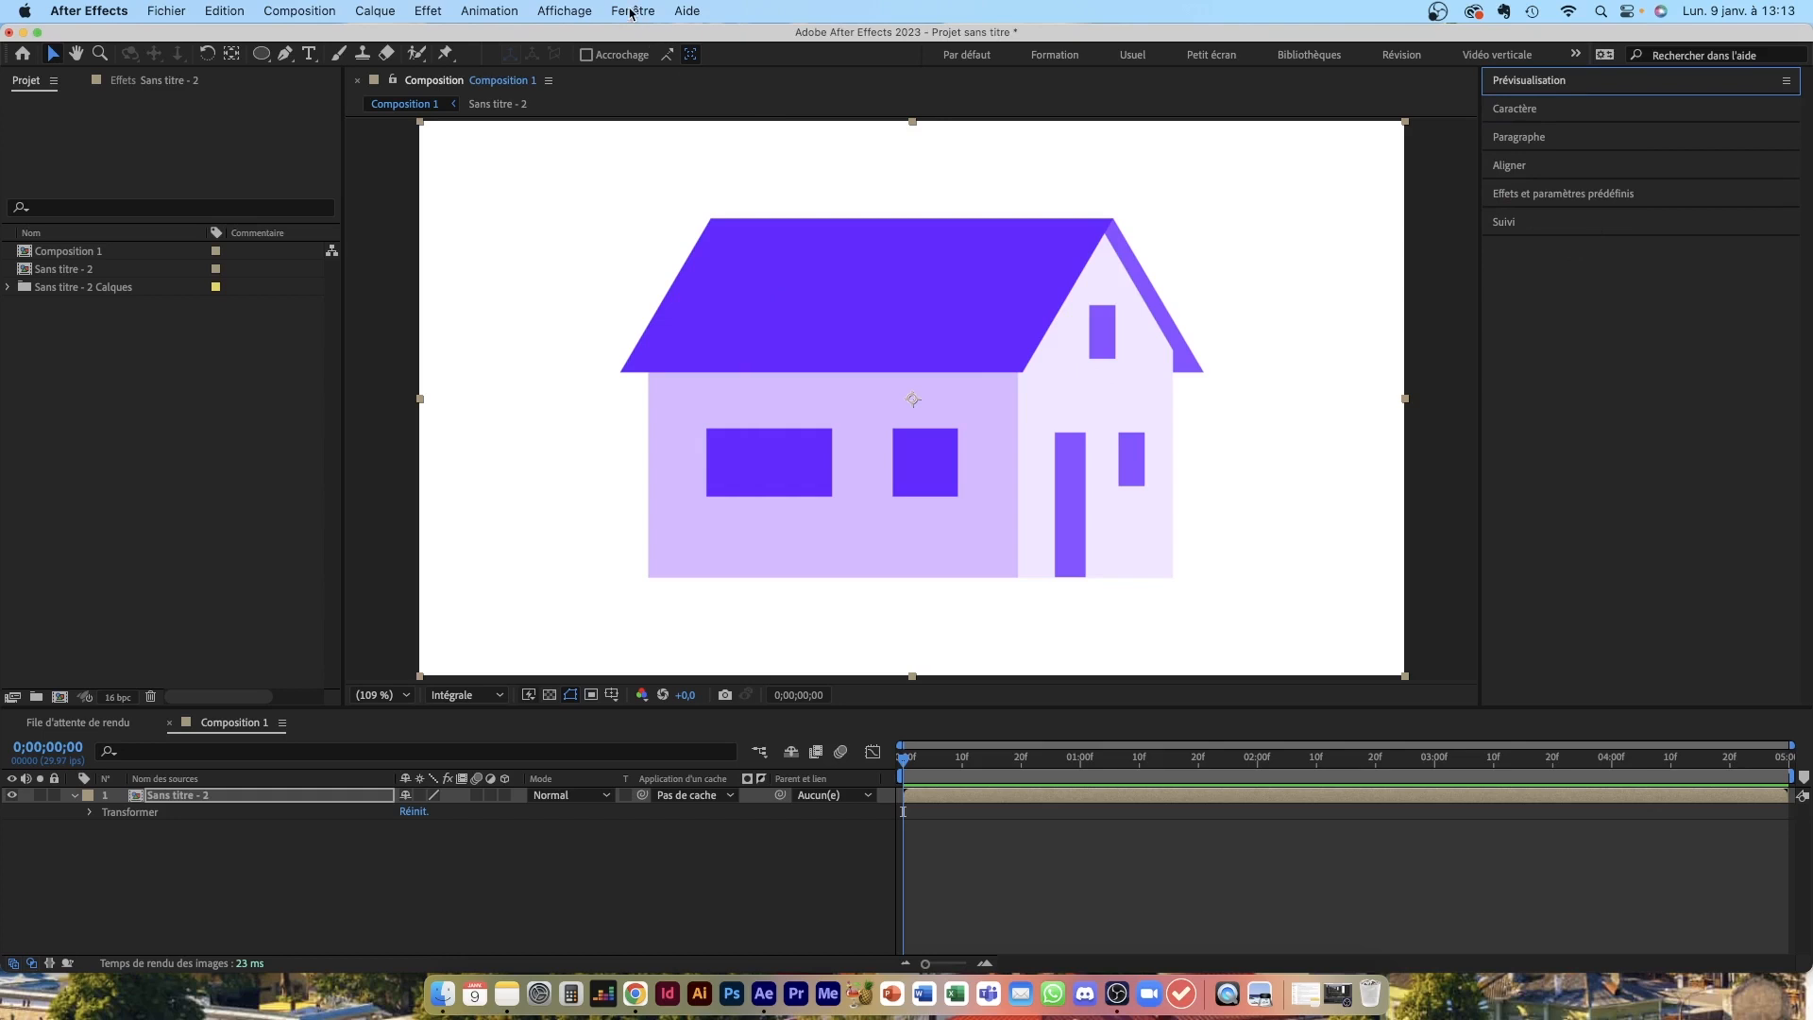
Step: Add the Pinceaux panel to the workspace and collapse it
left_click(631, 11)
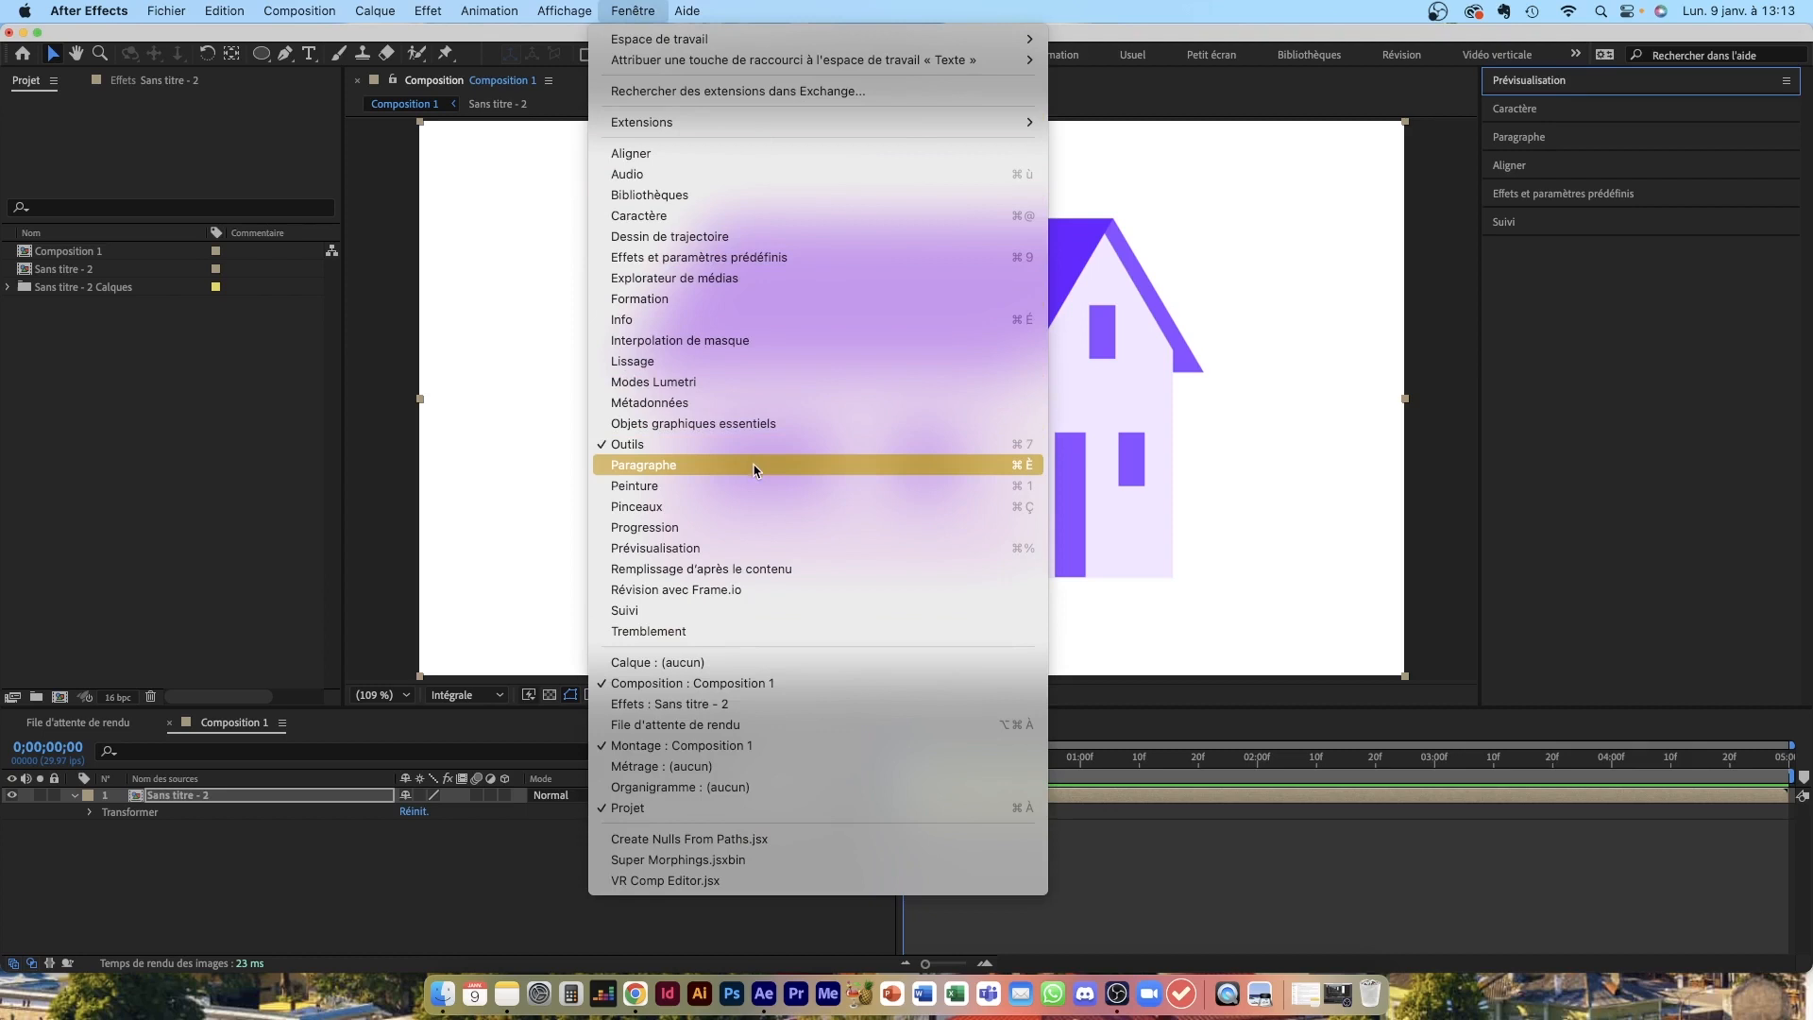
left_click(752, 512)
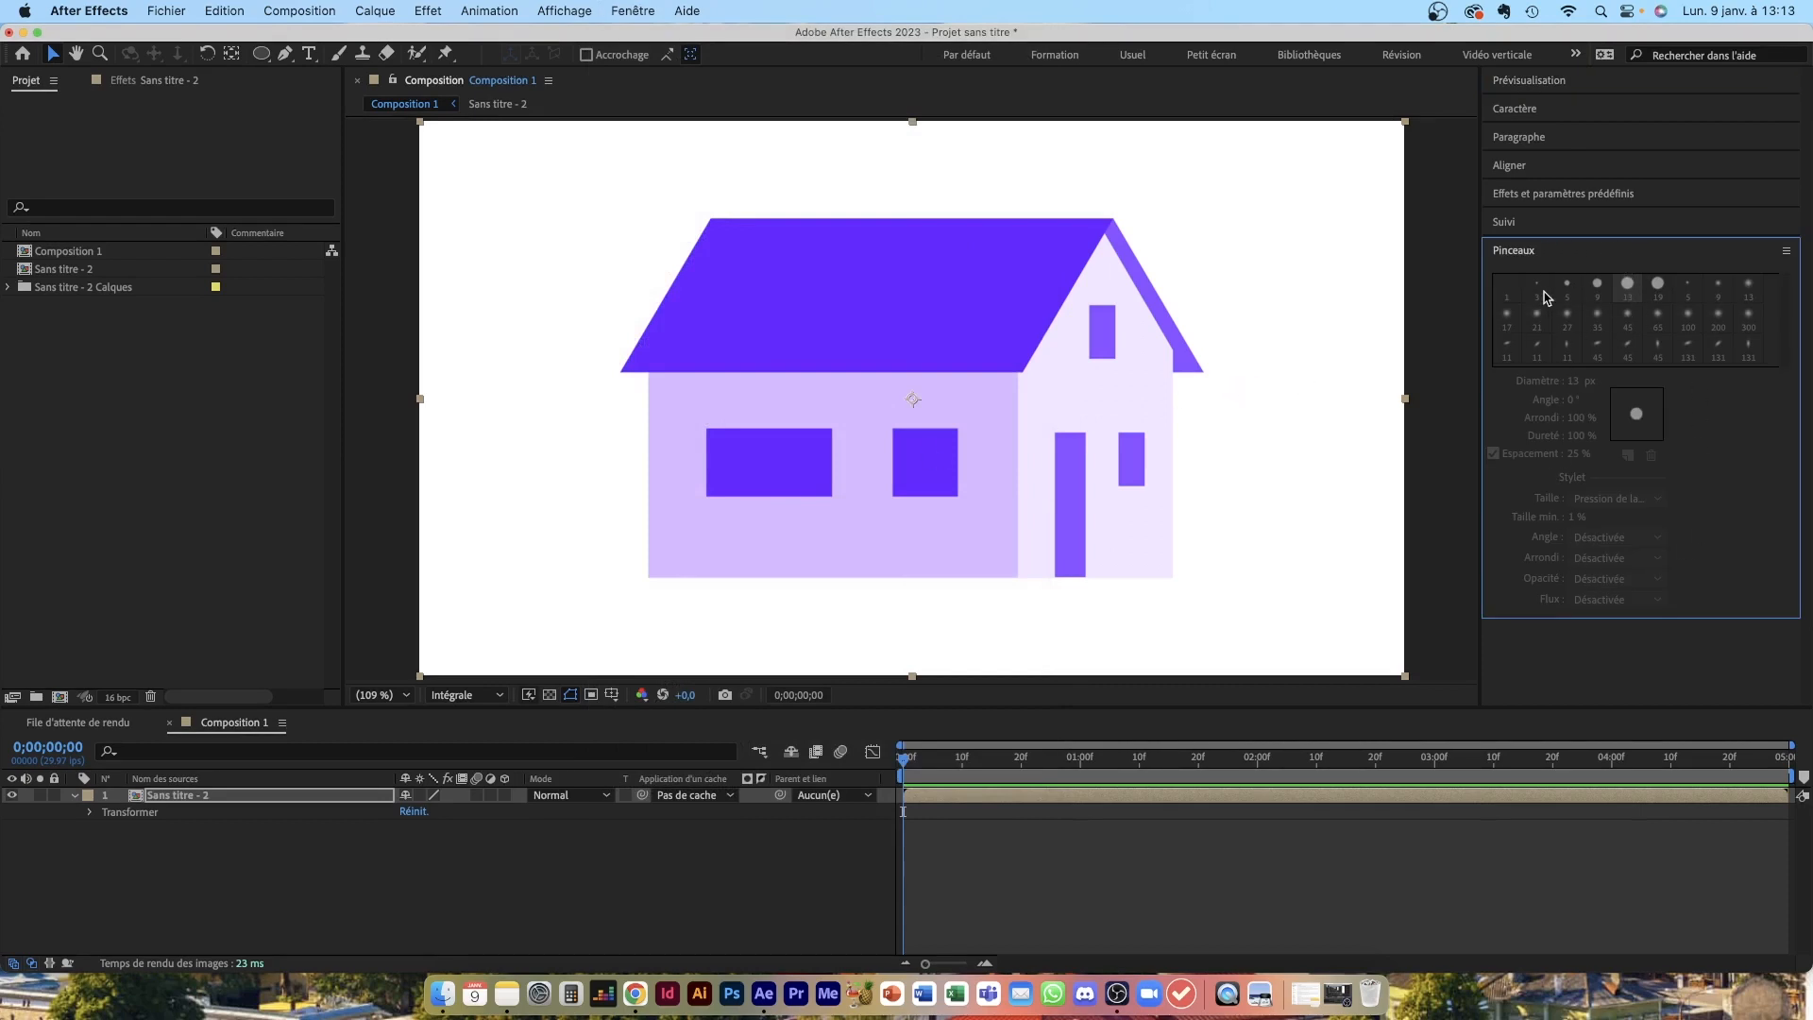
left_click(1558, 253)
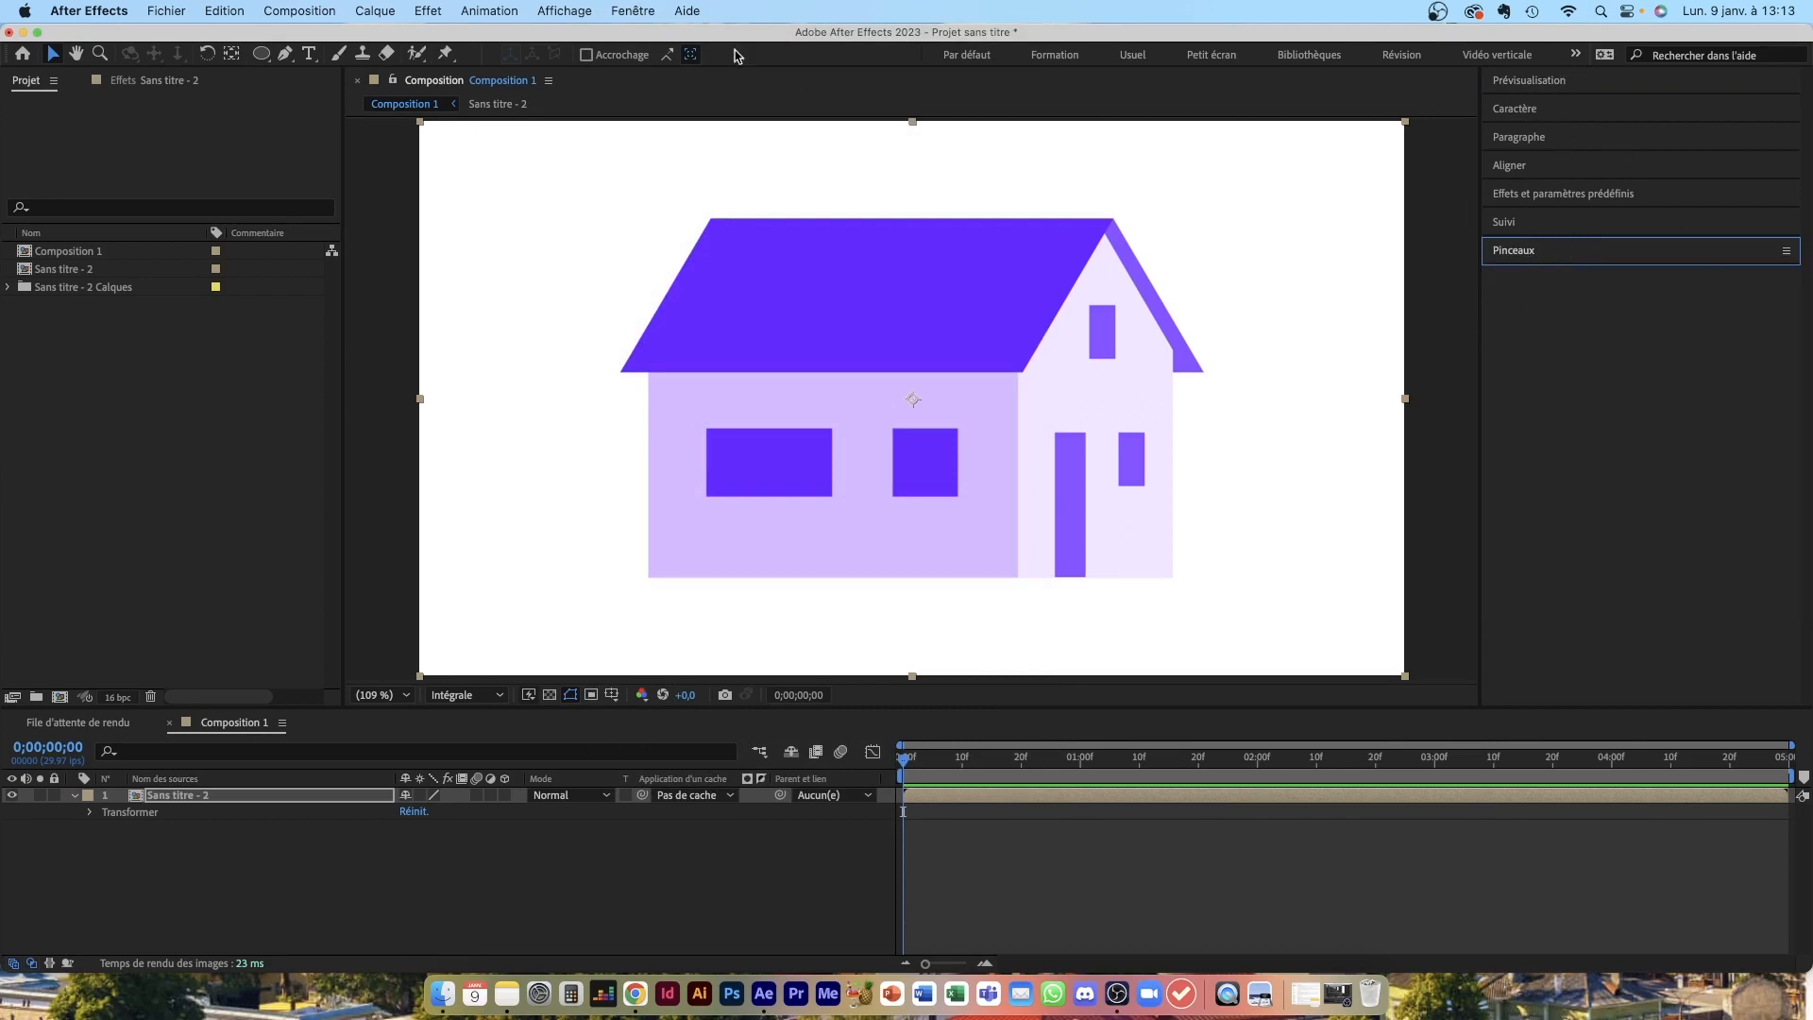
Step: Examine the available panels, the file, editing, composition, effect and display commands, and the list of workspaces
left_click(631, 11)
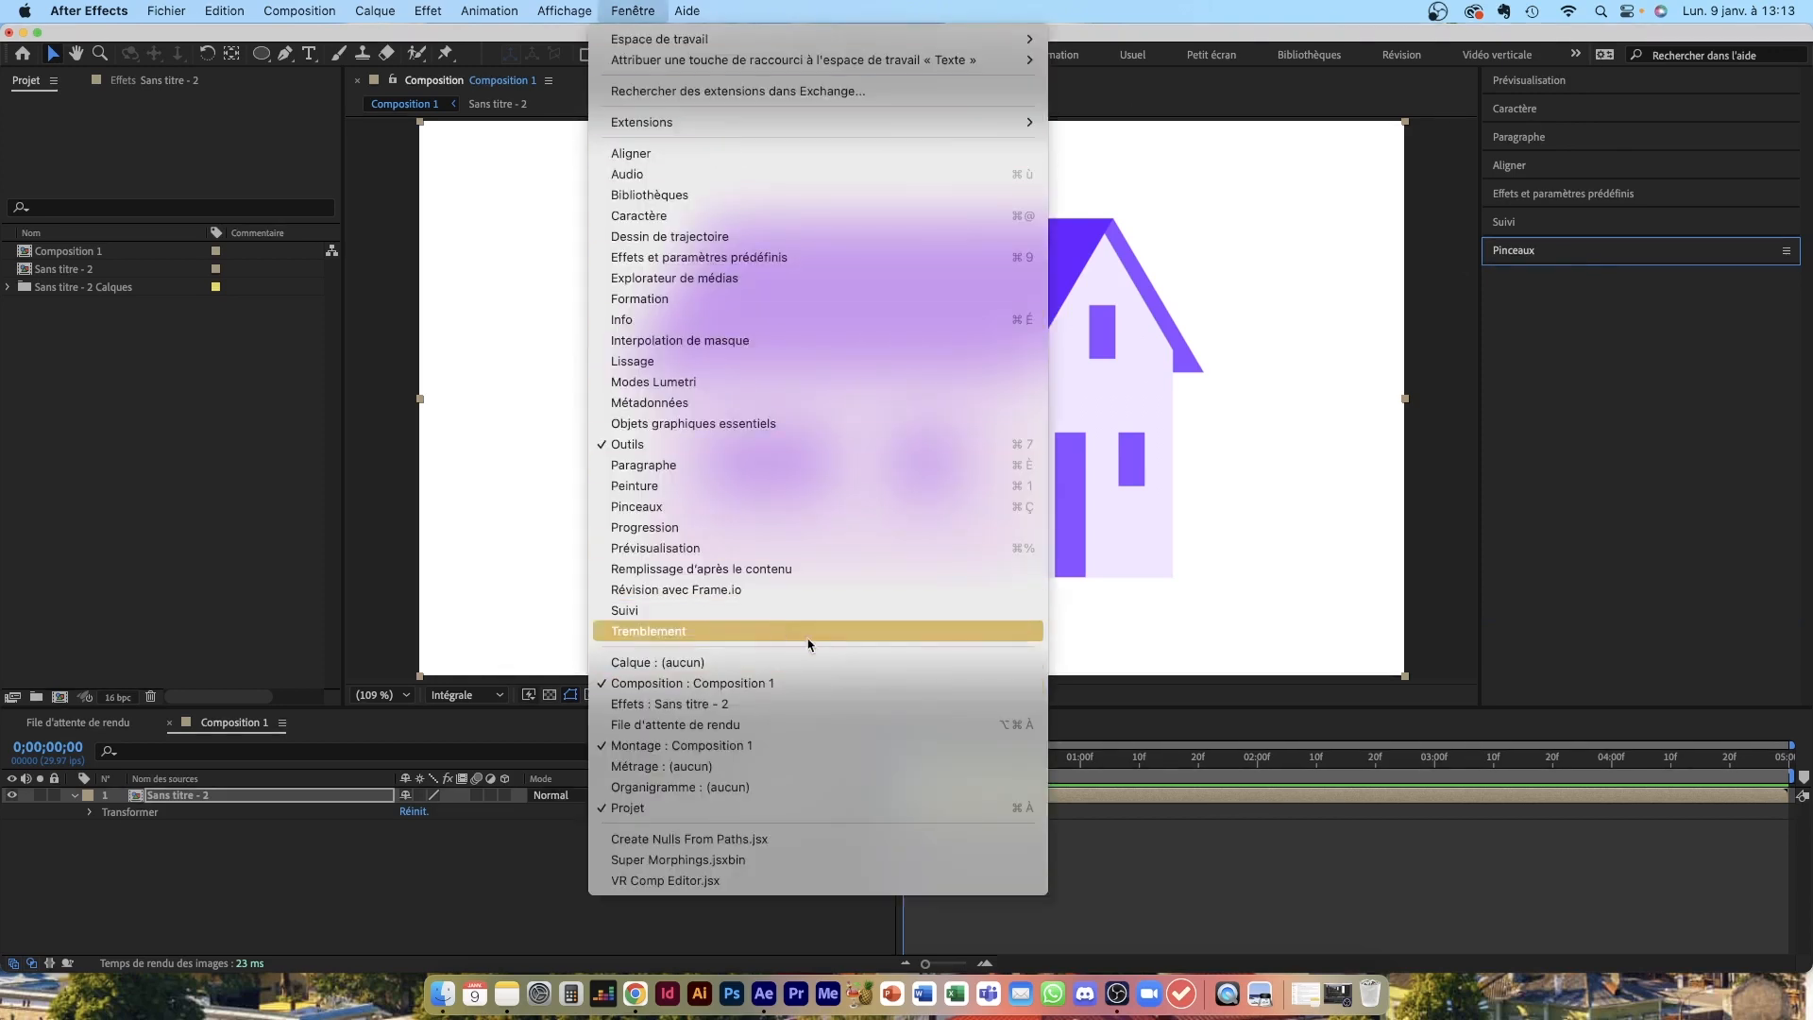
left_click(776, 105)
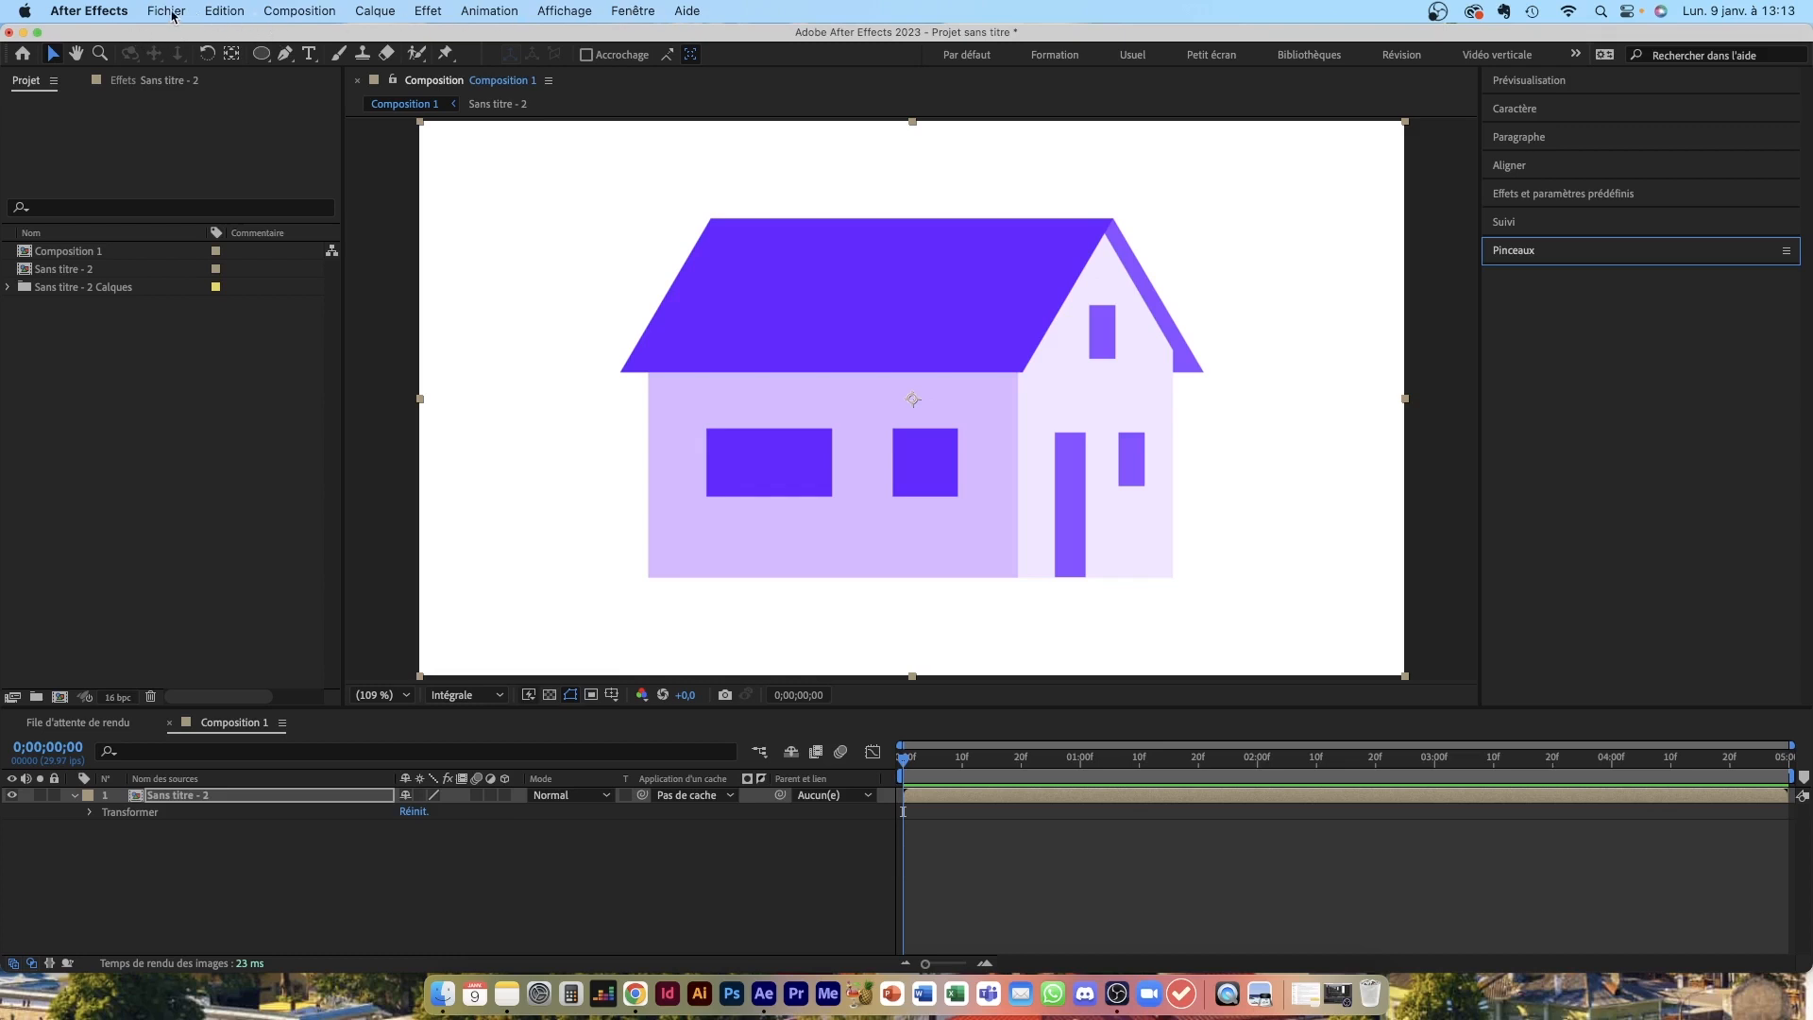
left_click(172, 15)
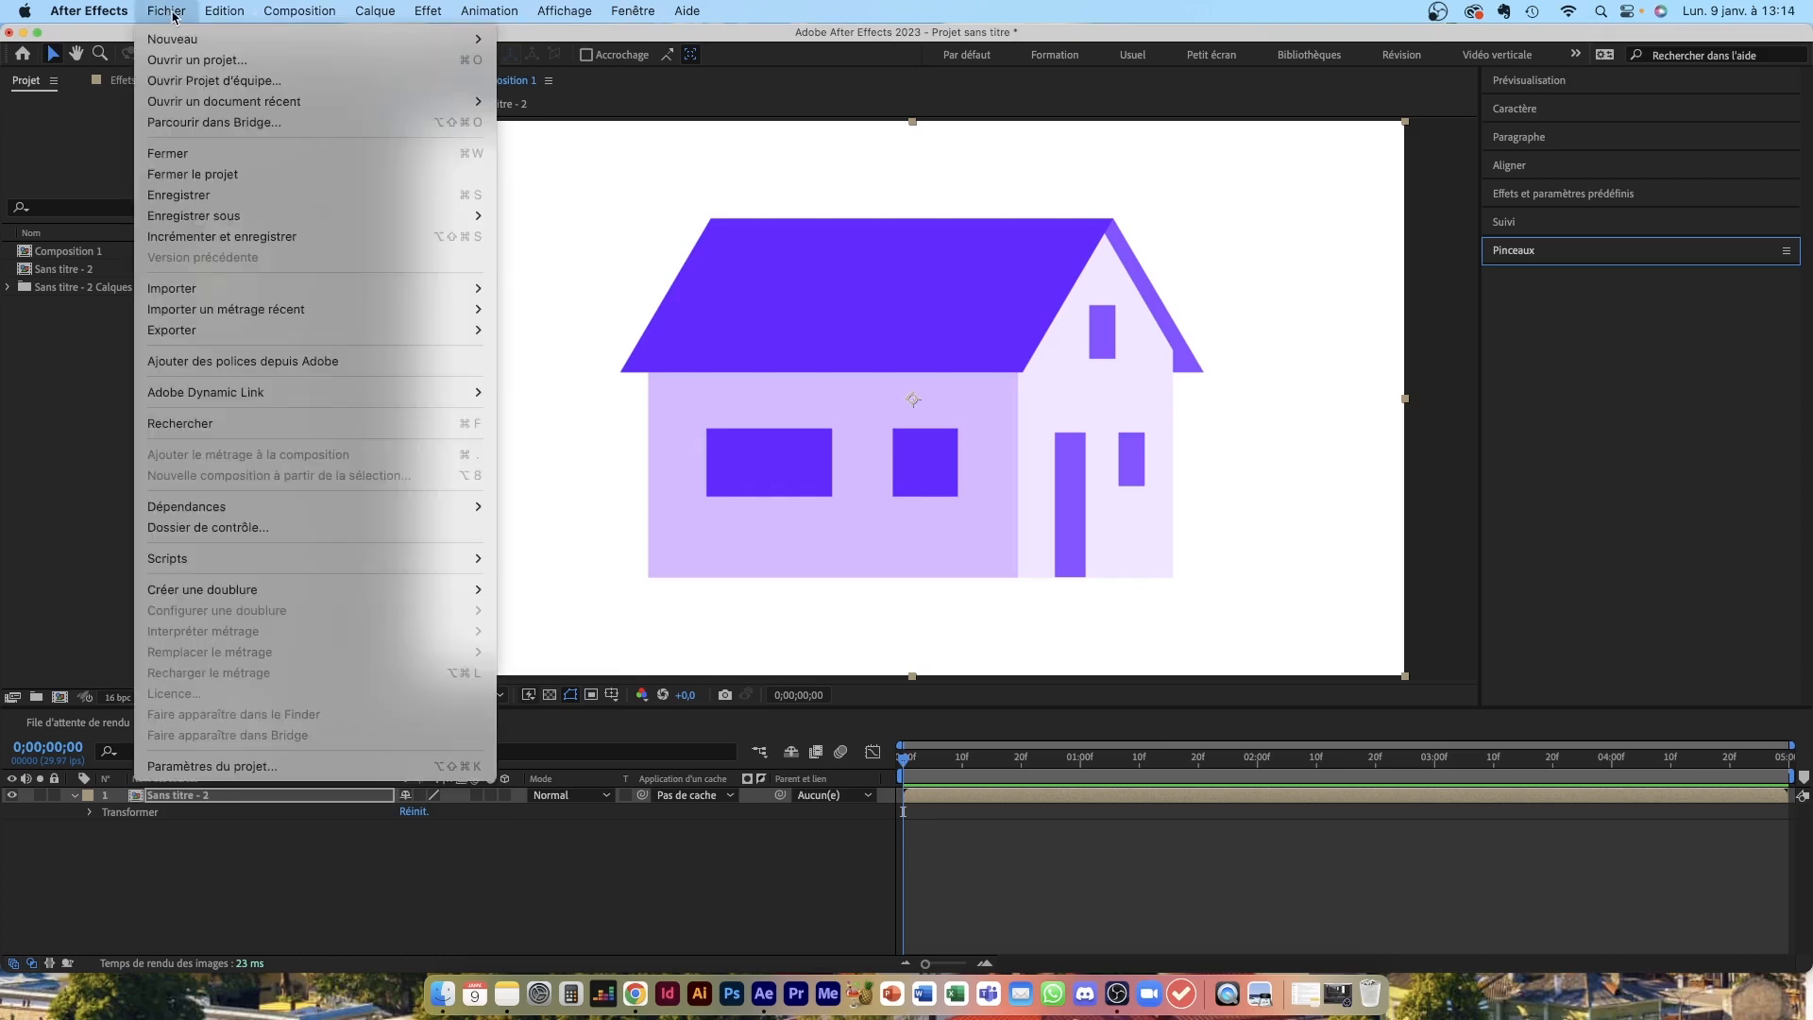
mouse_move(188, 39)
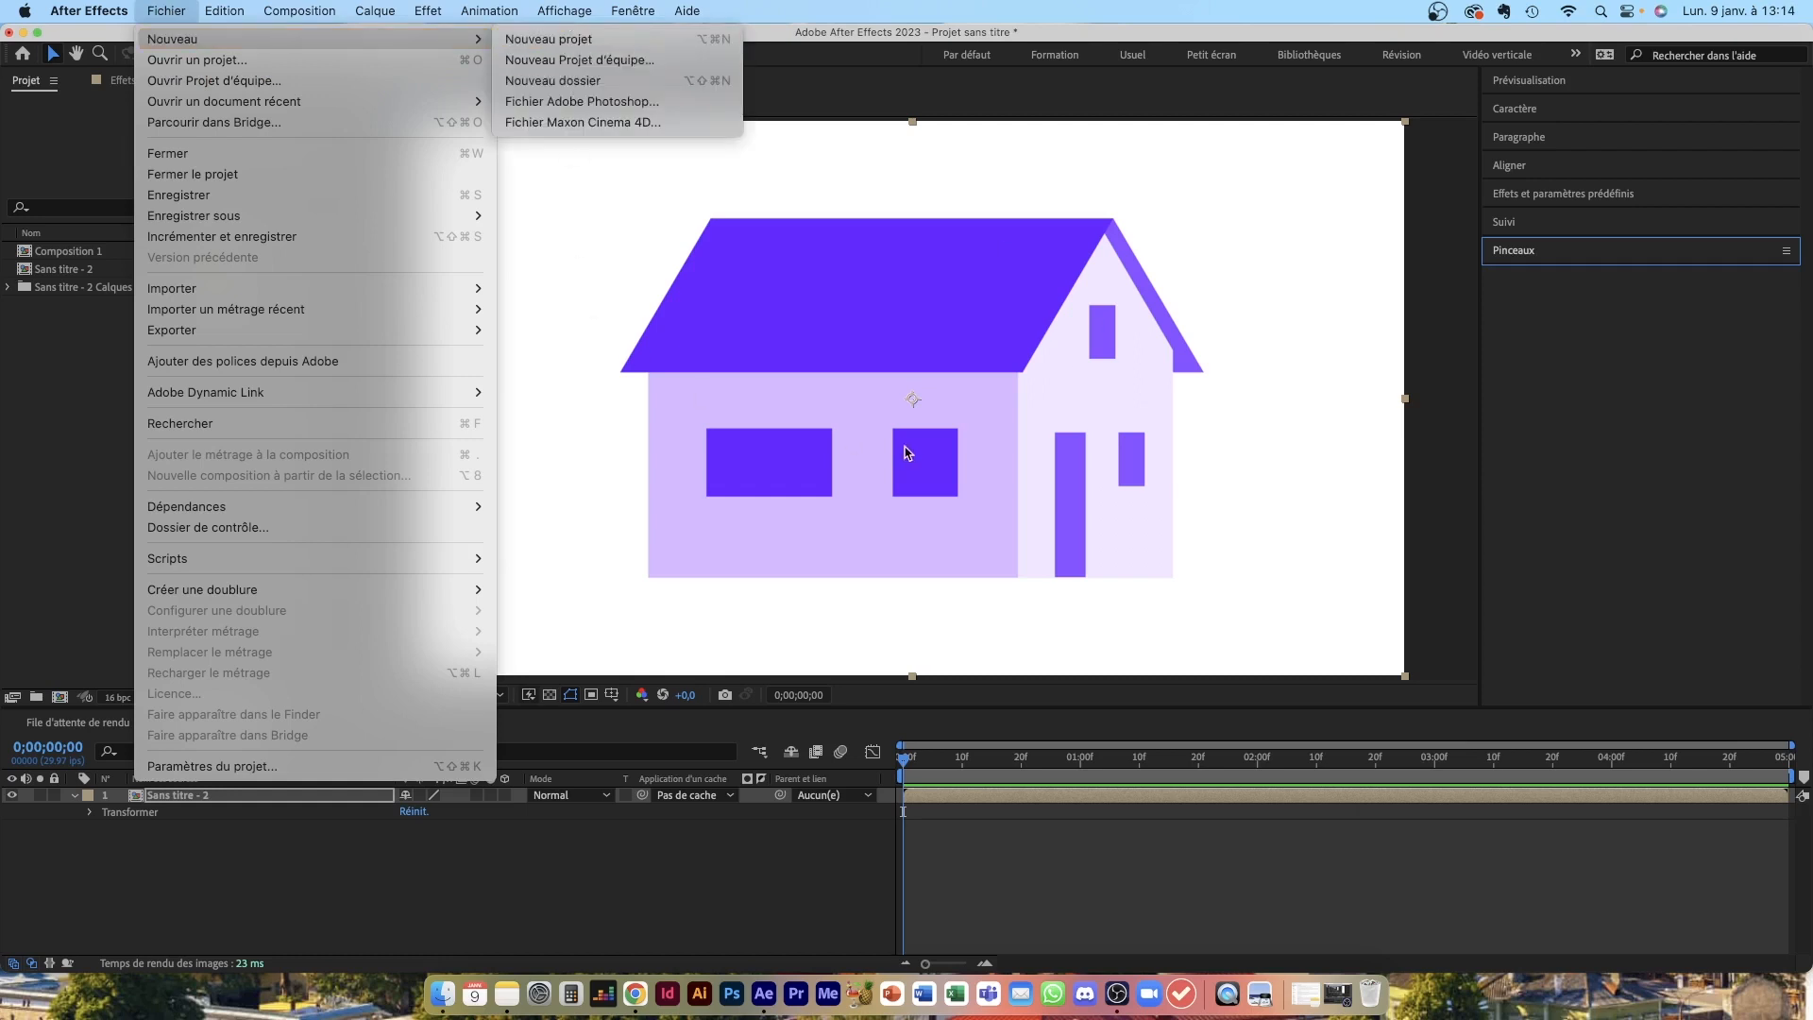
mouse_move(269, 330)
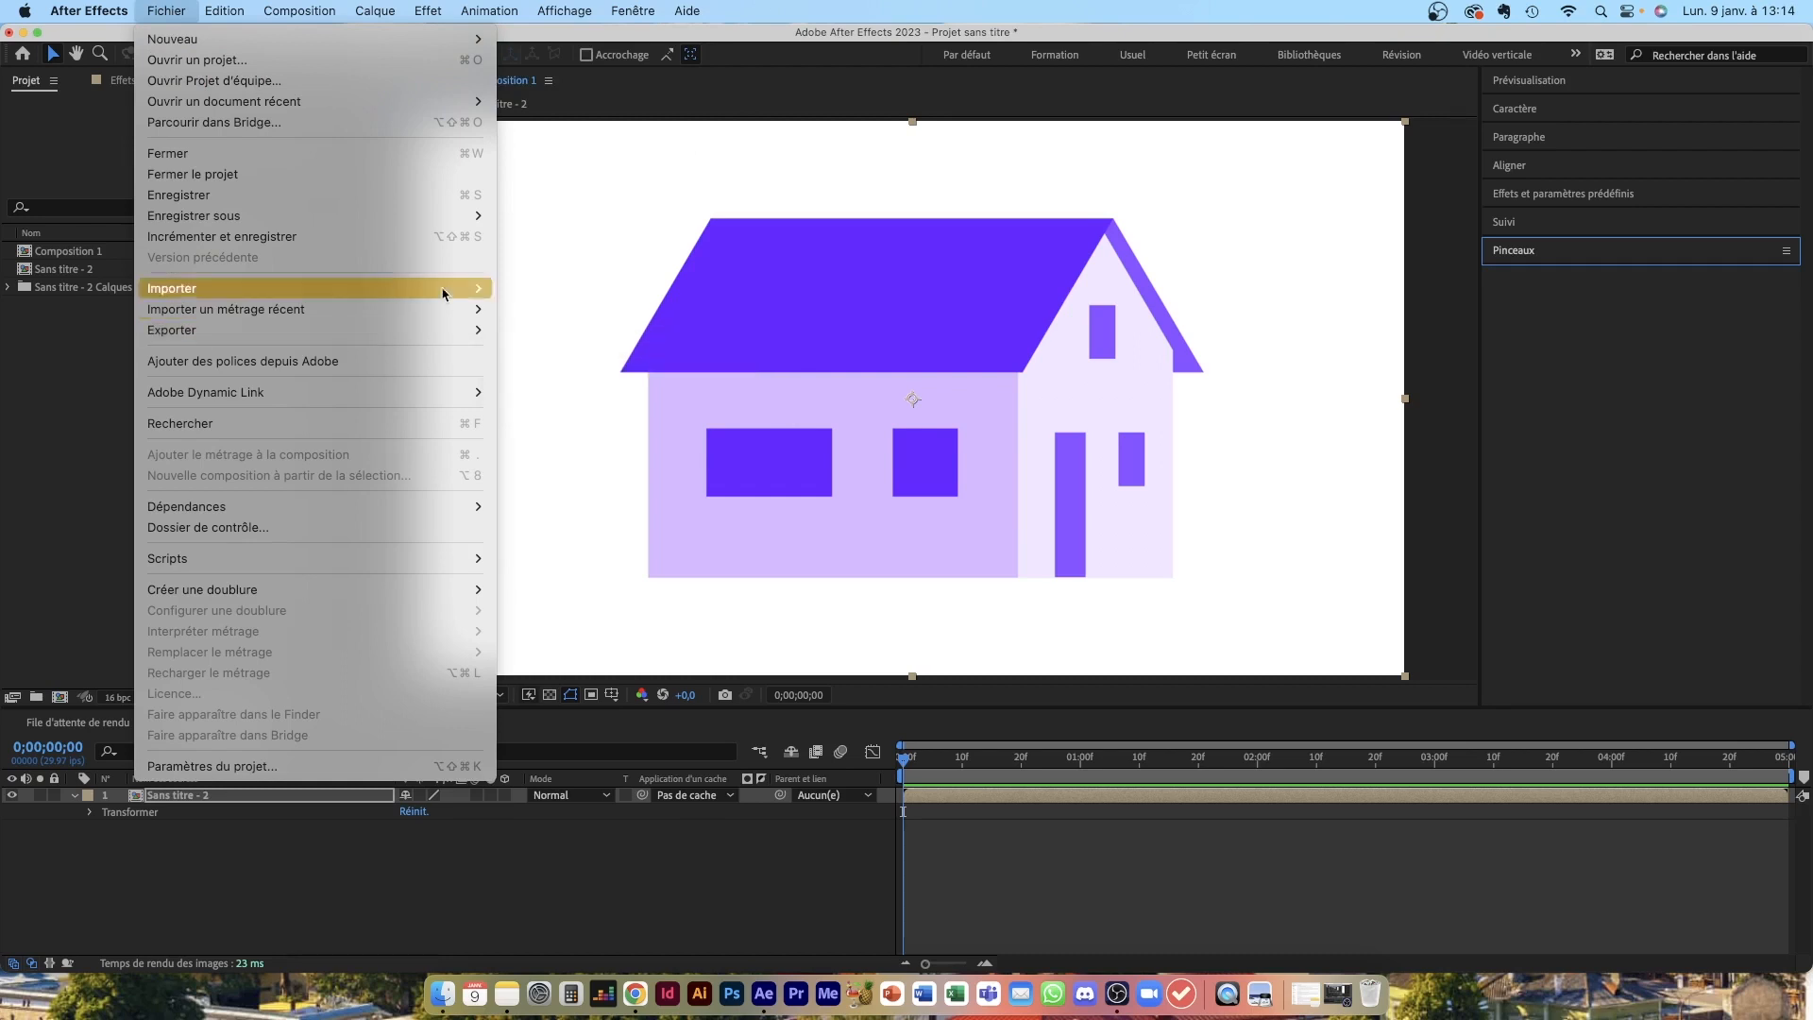
mouse_move(229, 18)
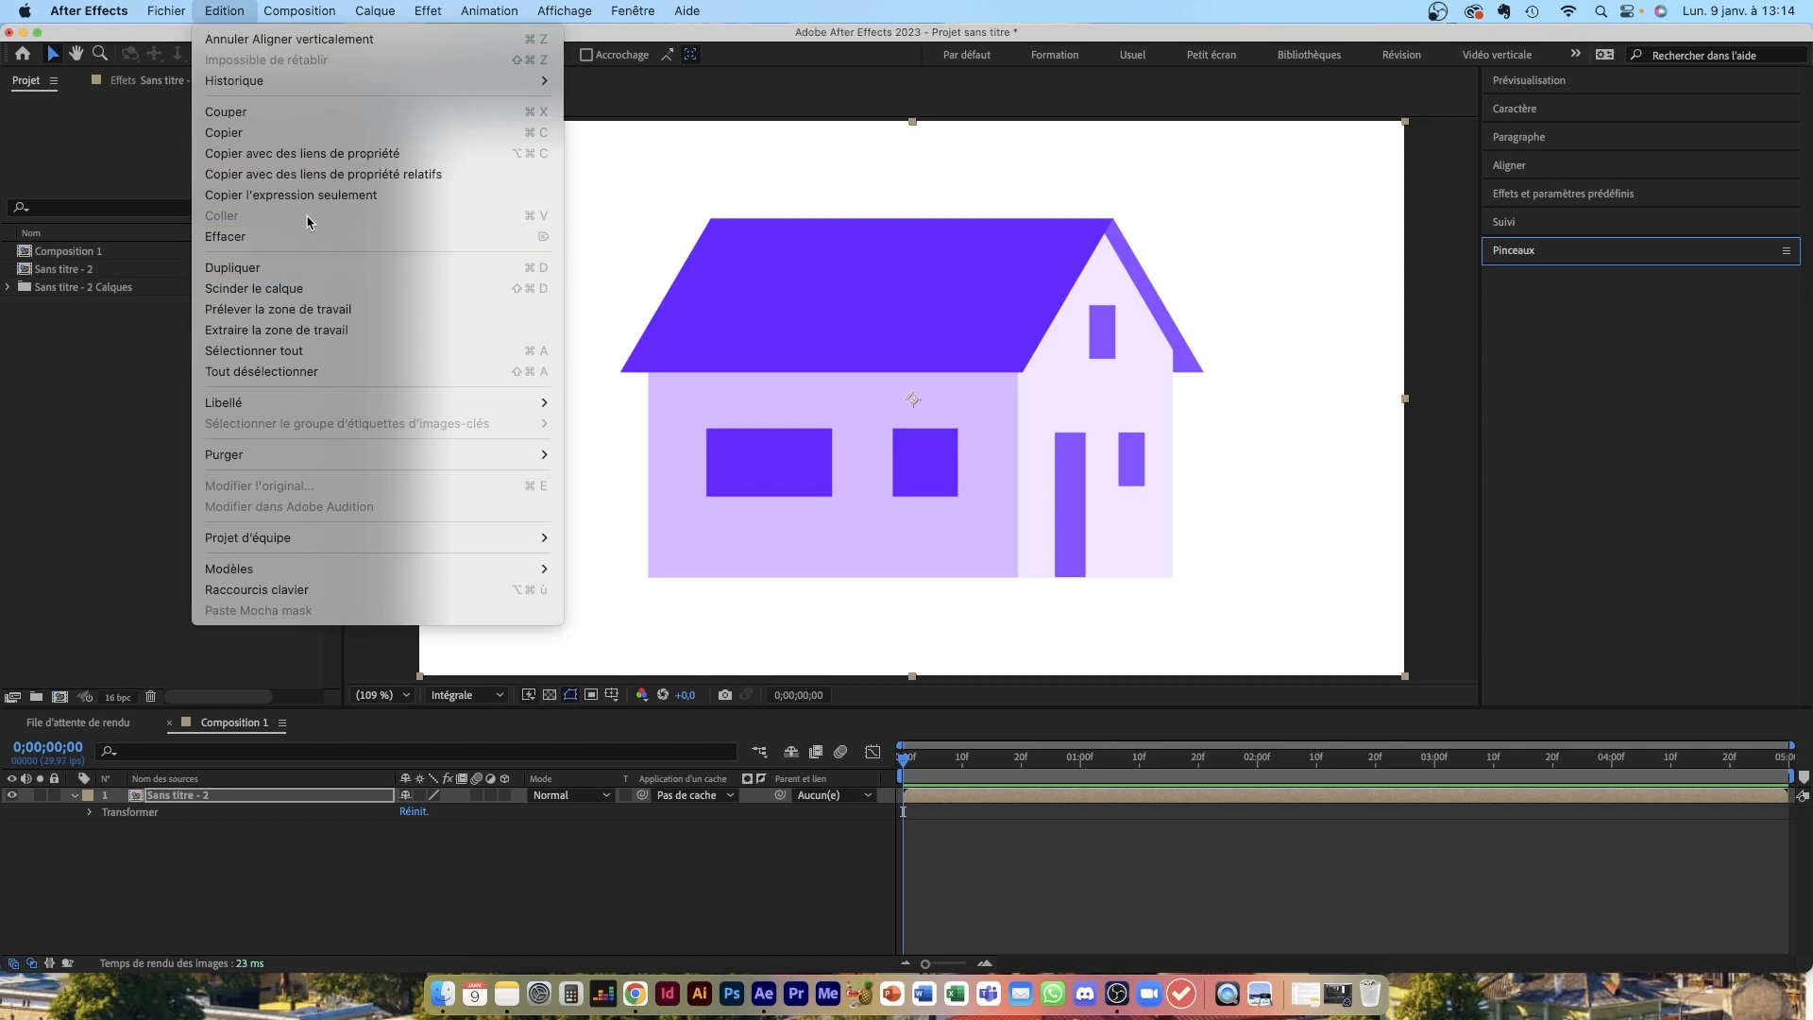
mouse_move(305, 16)
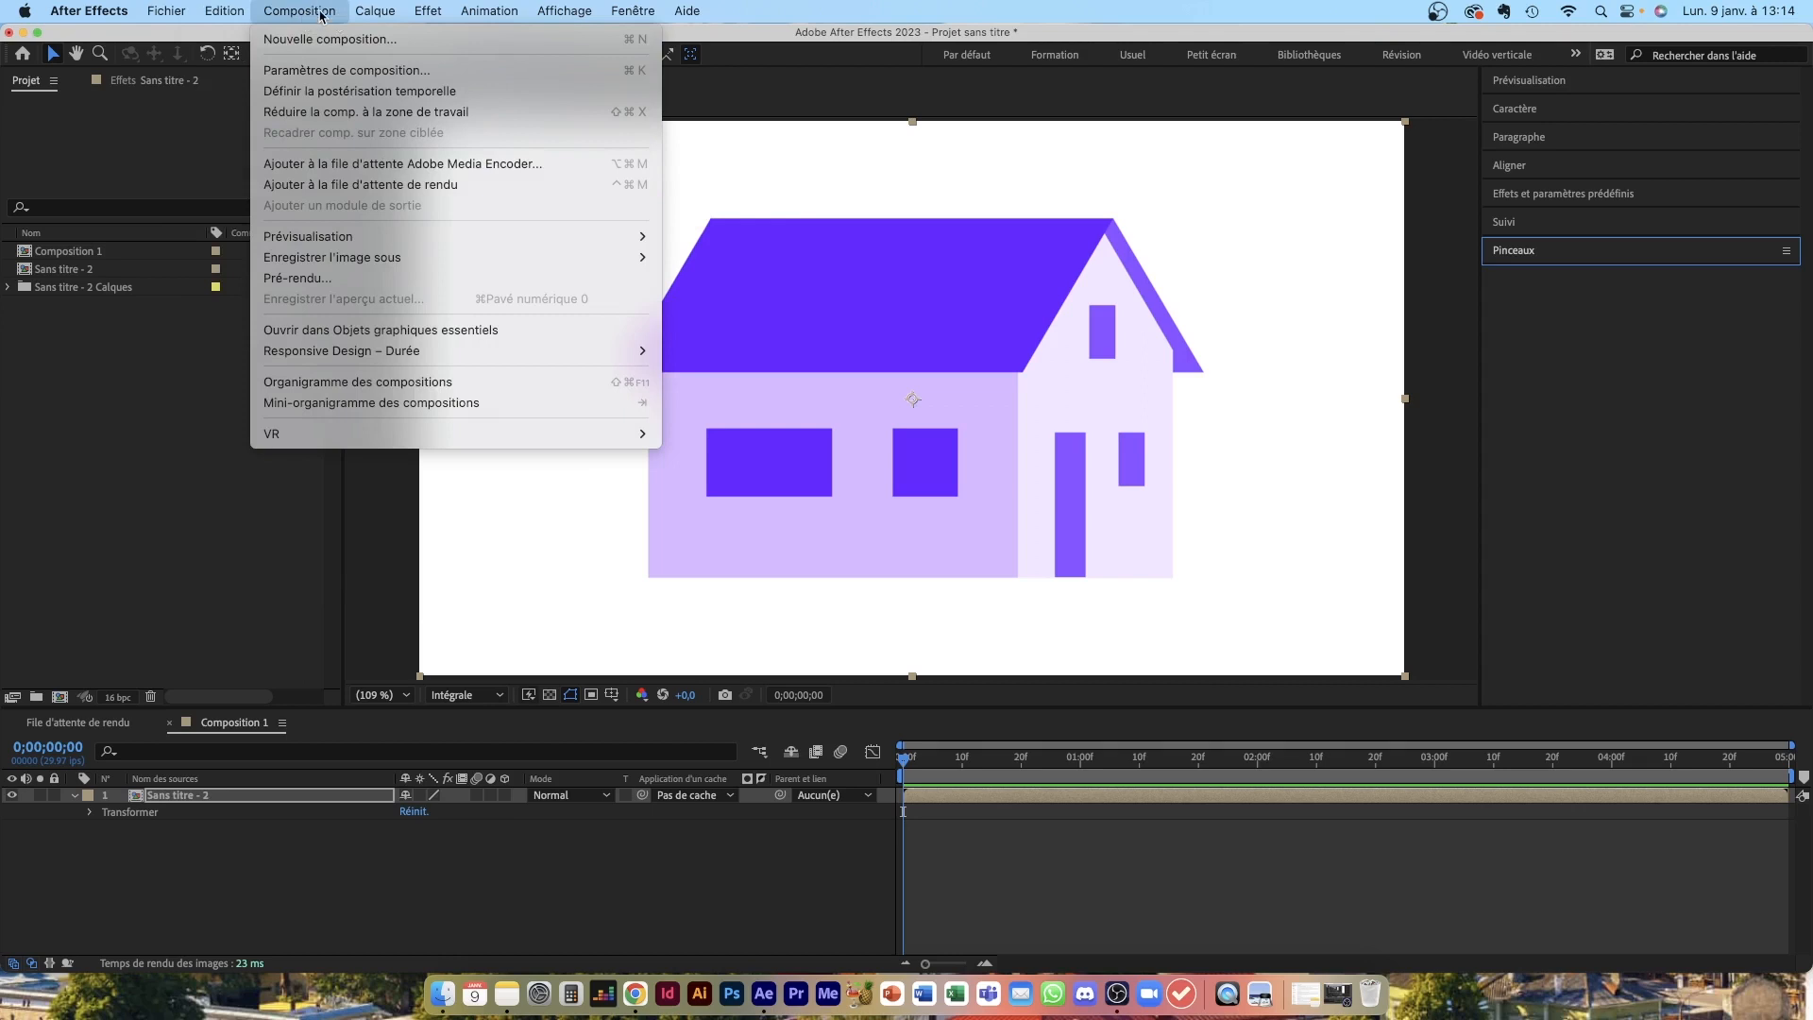
mouse_move(361, 13)
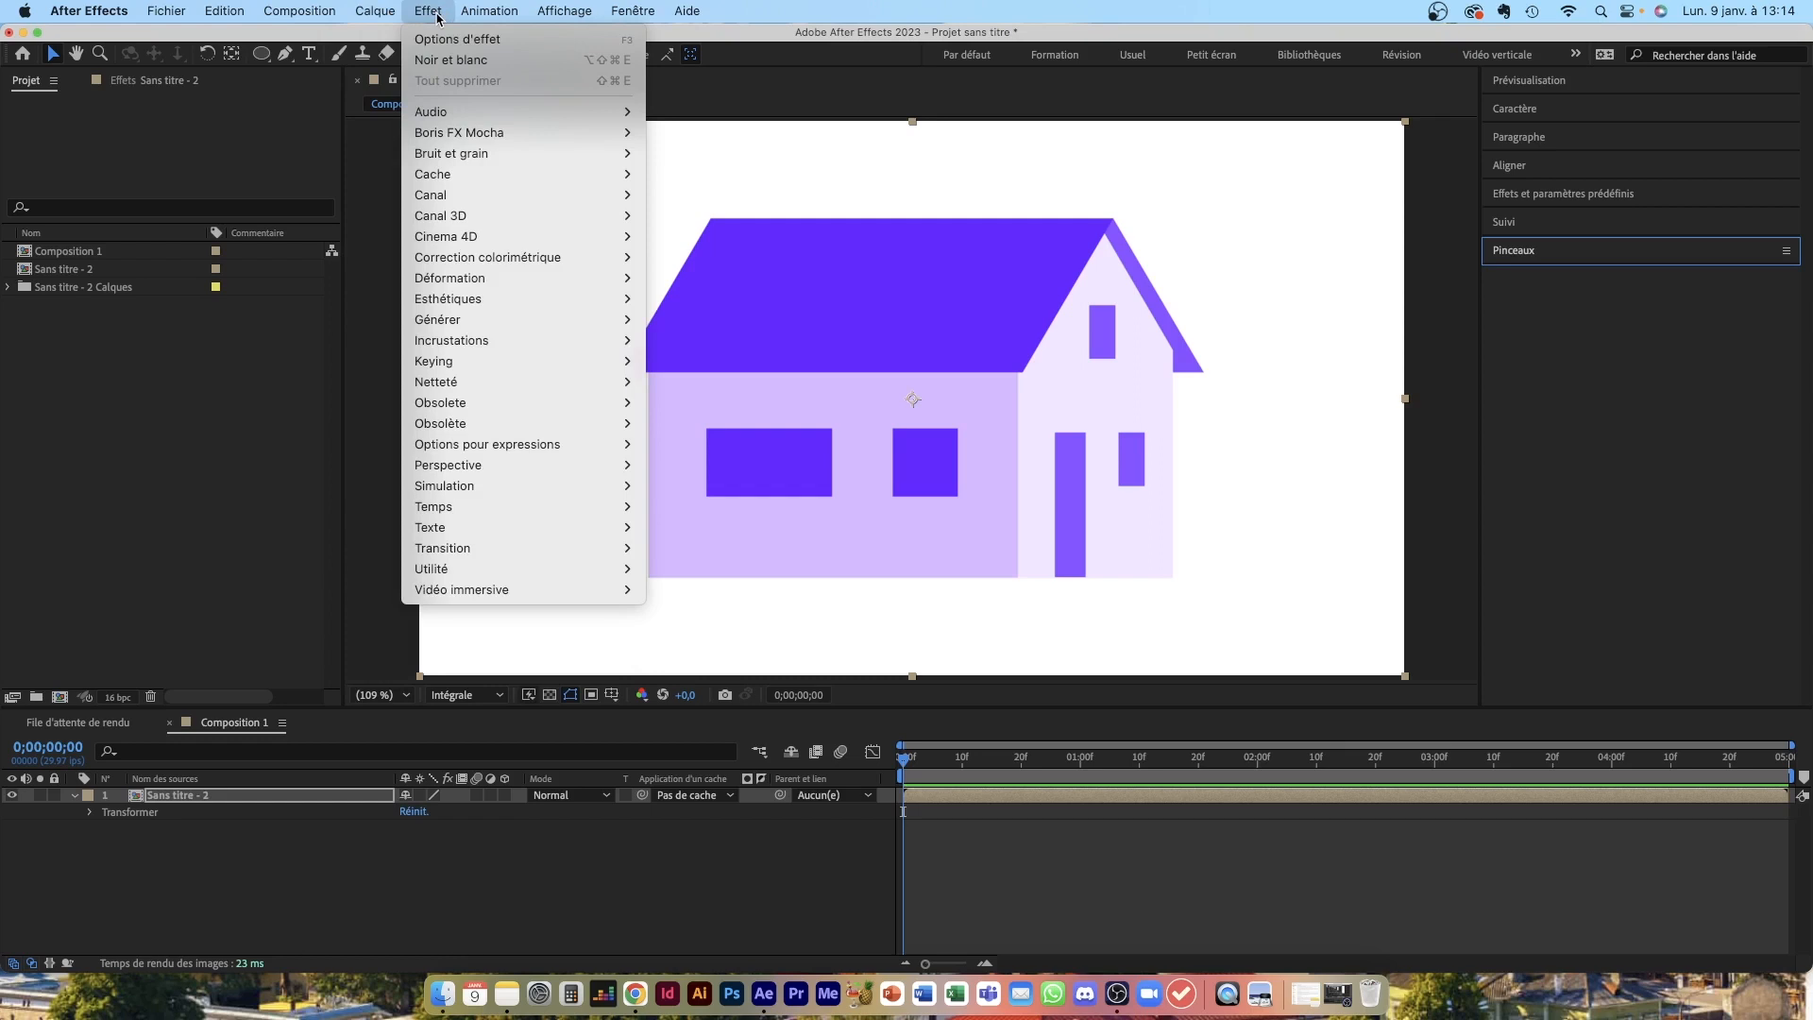
mouse_move(489, 17)
mouse_move(563, 17)
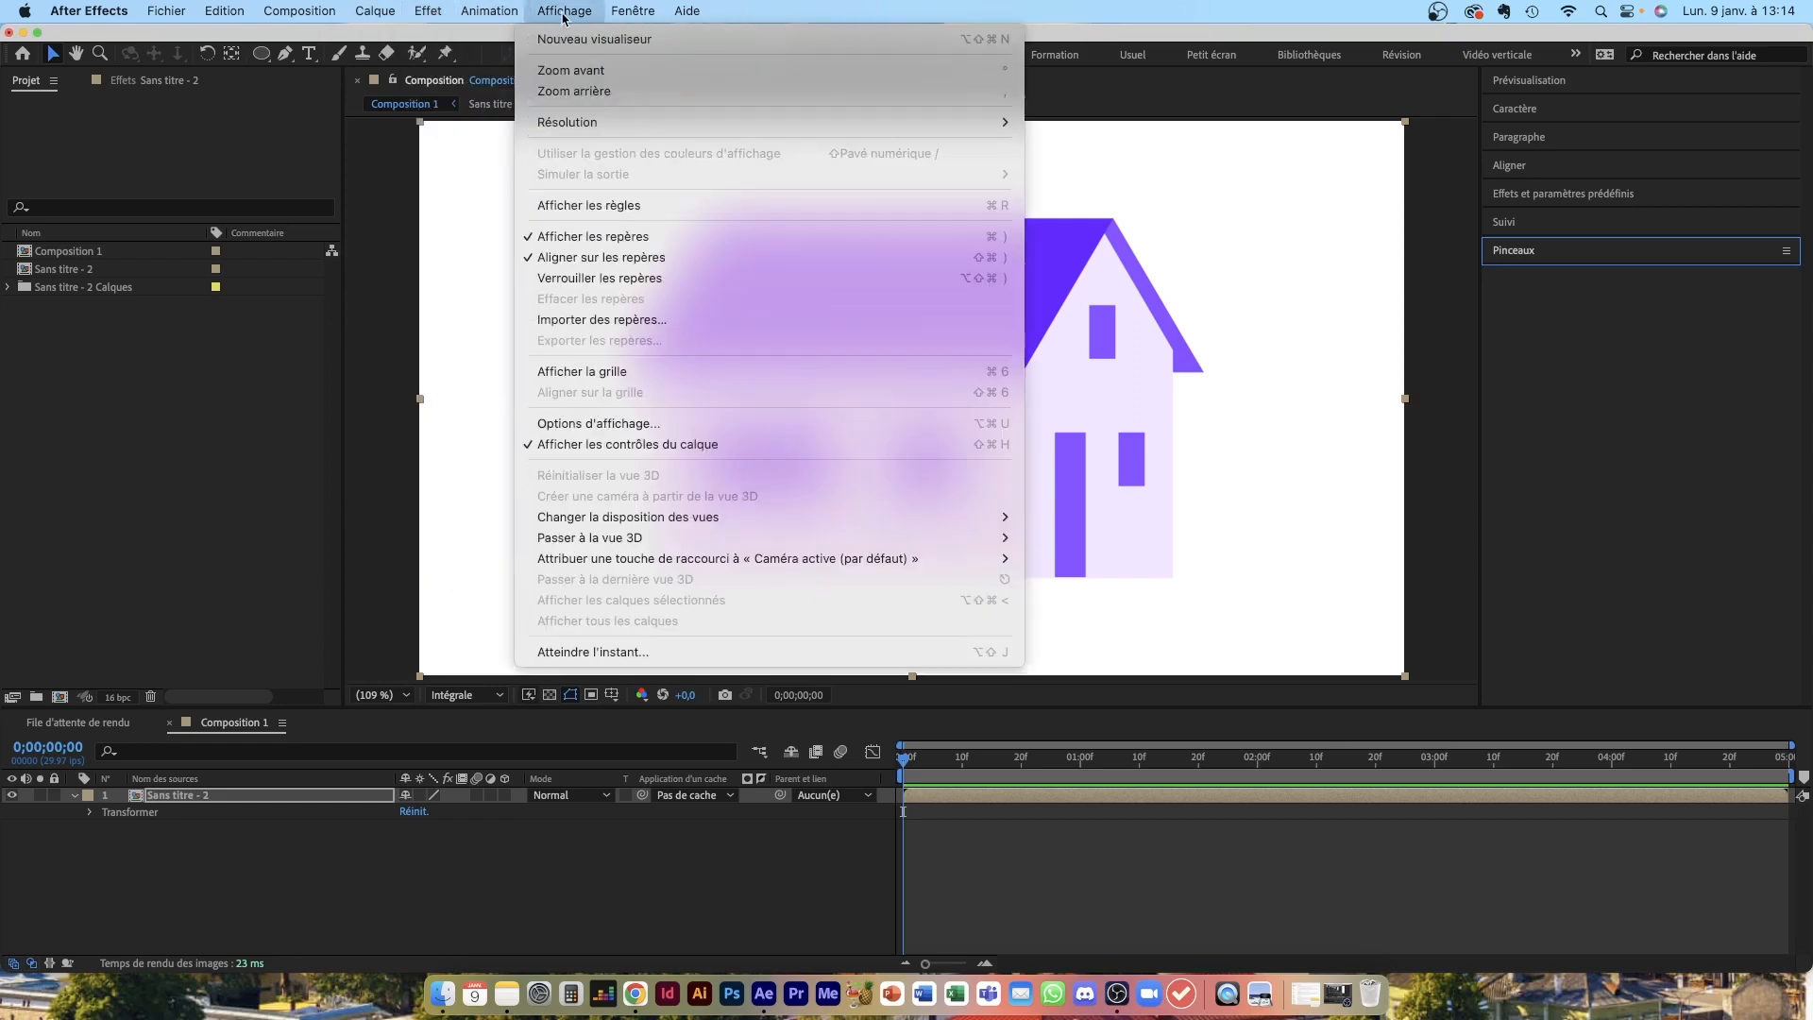
mouse_move(627, 6)
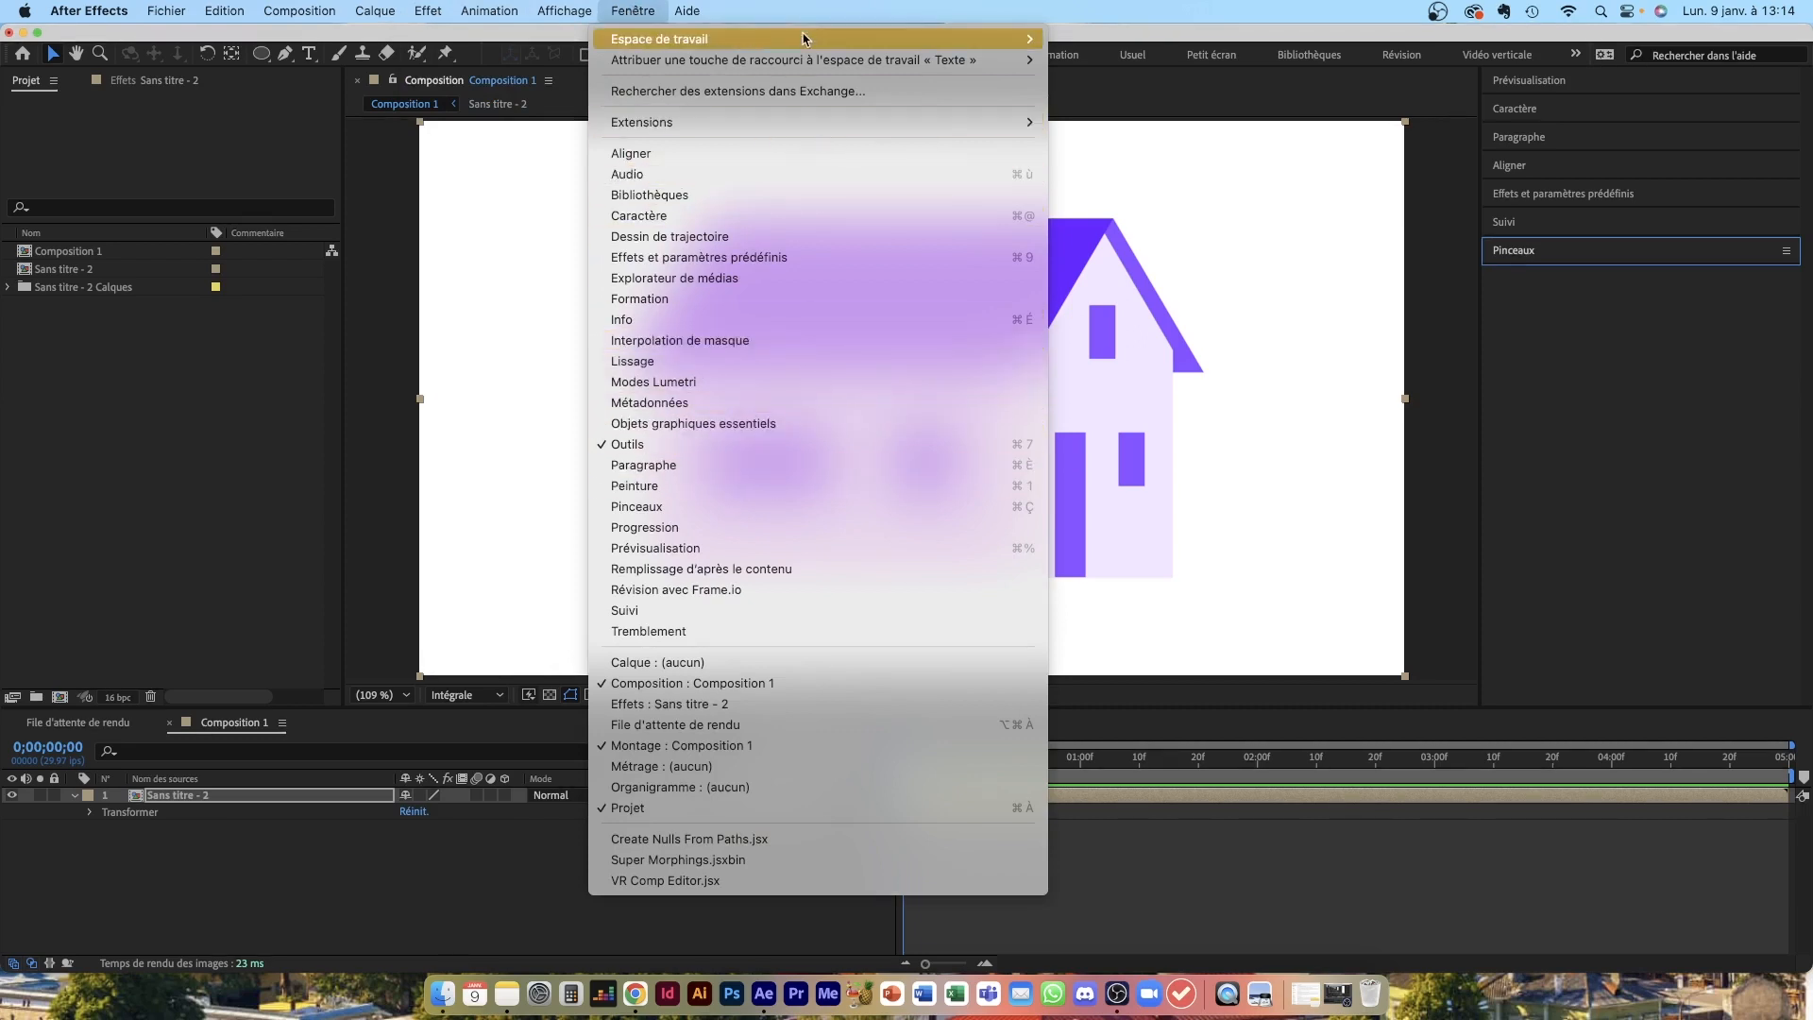
mouse_move(803, 40)
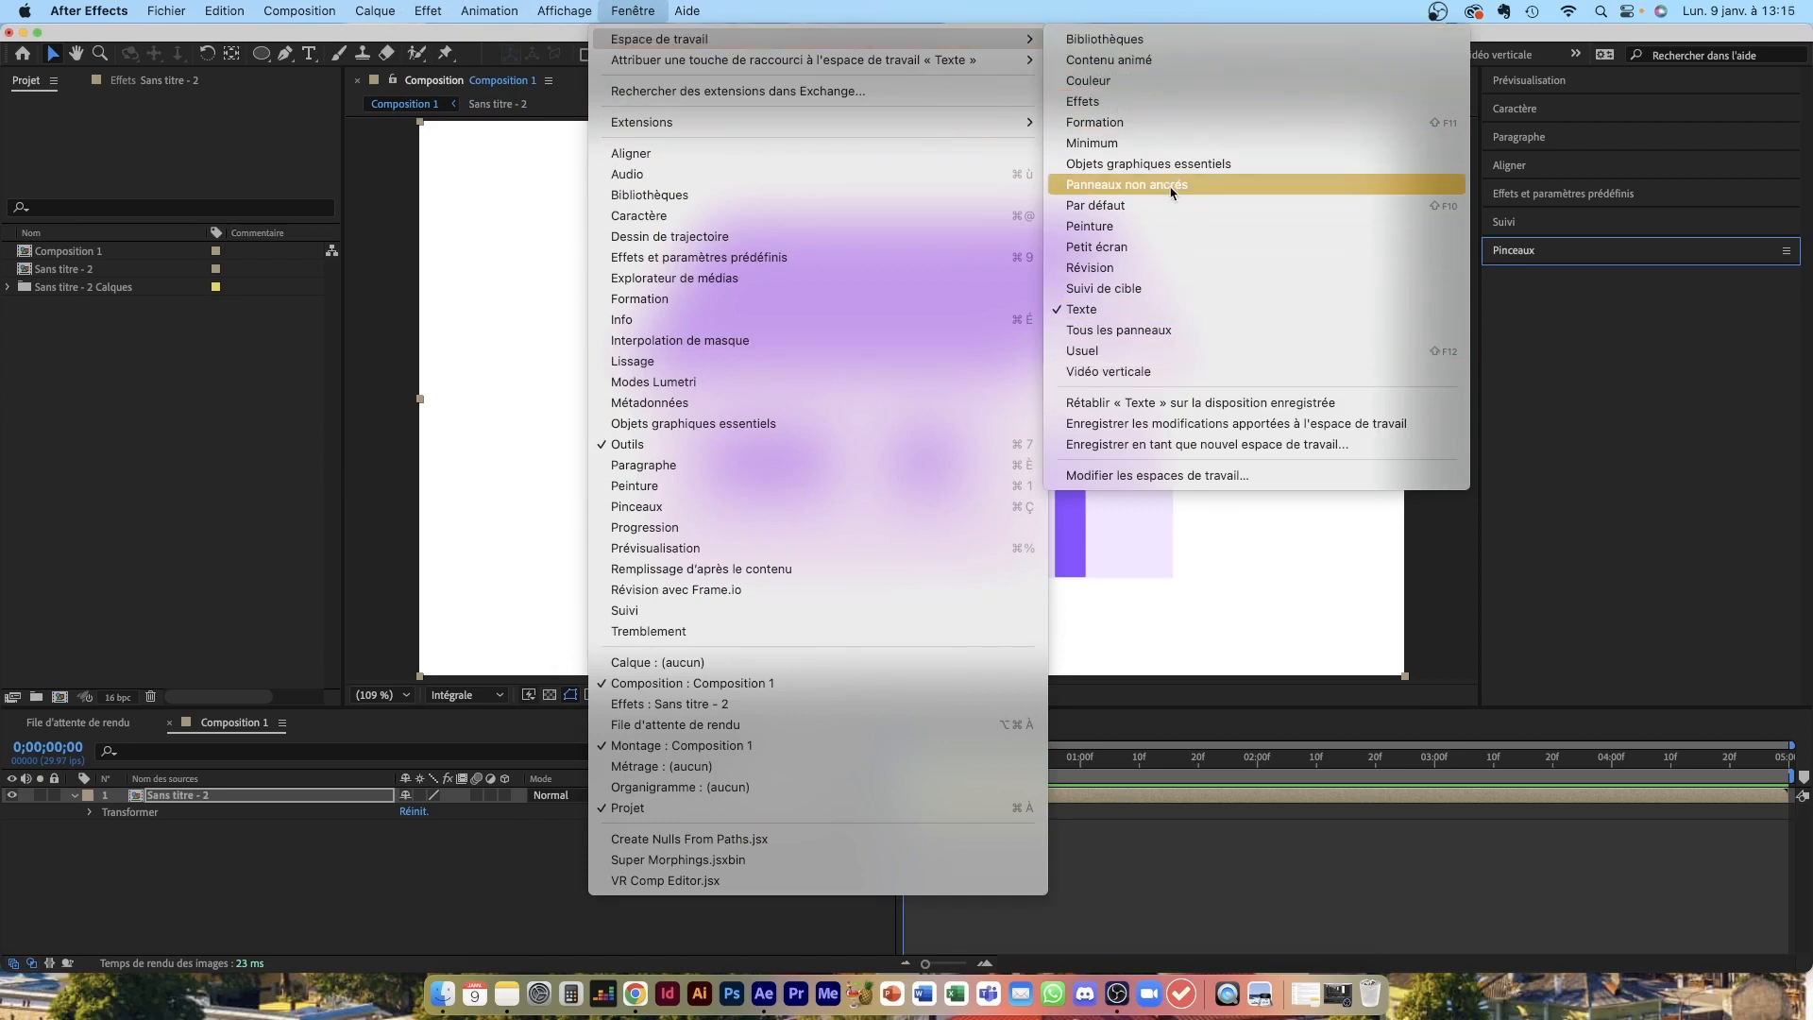
left_click(1193, 891)
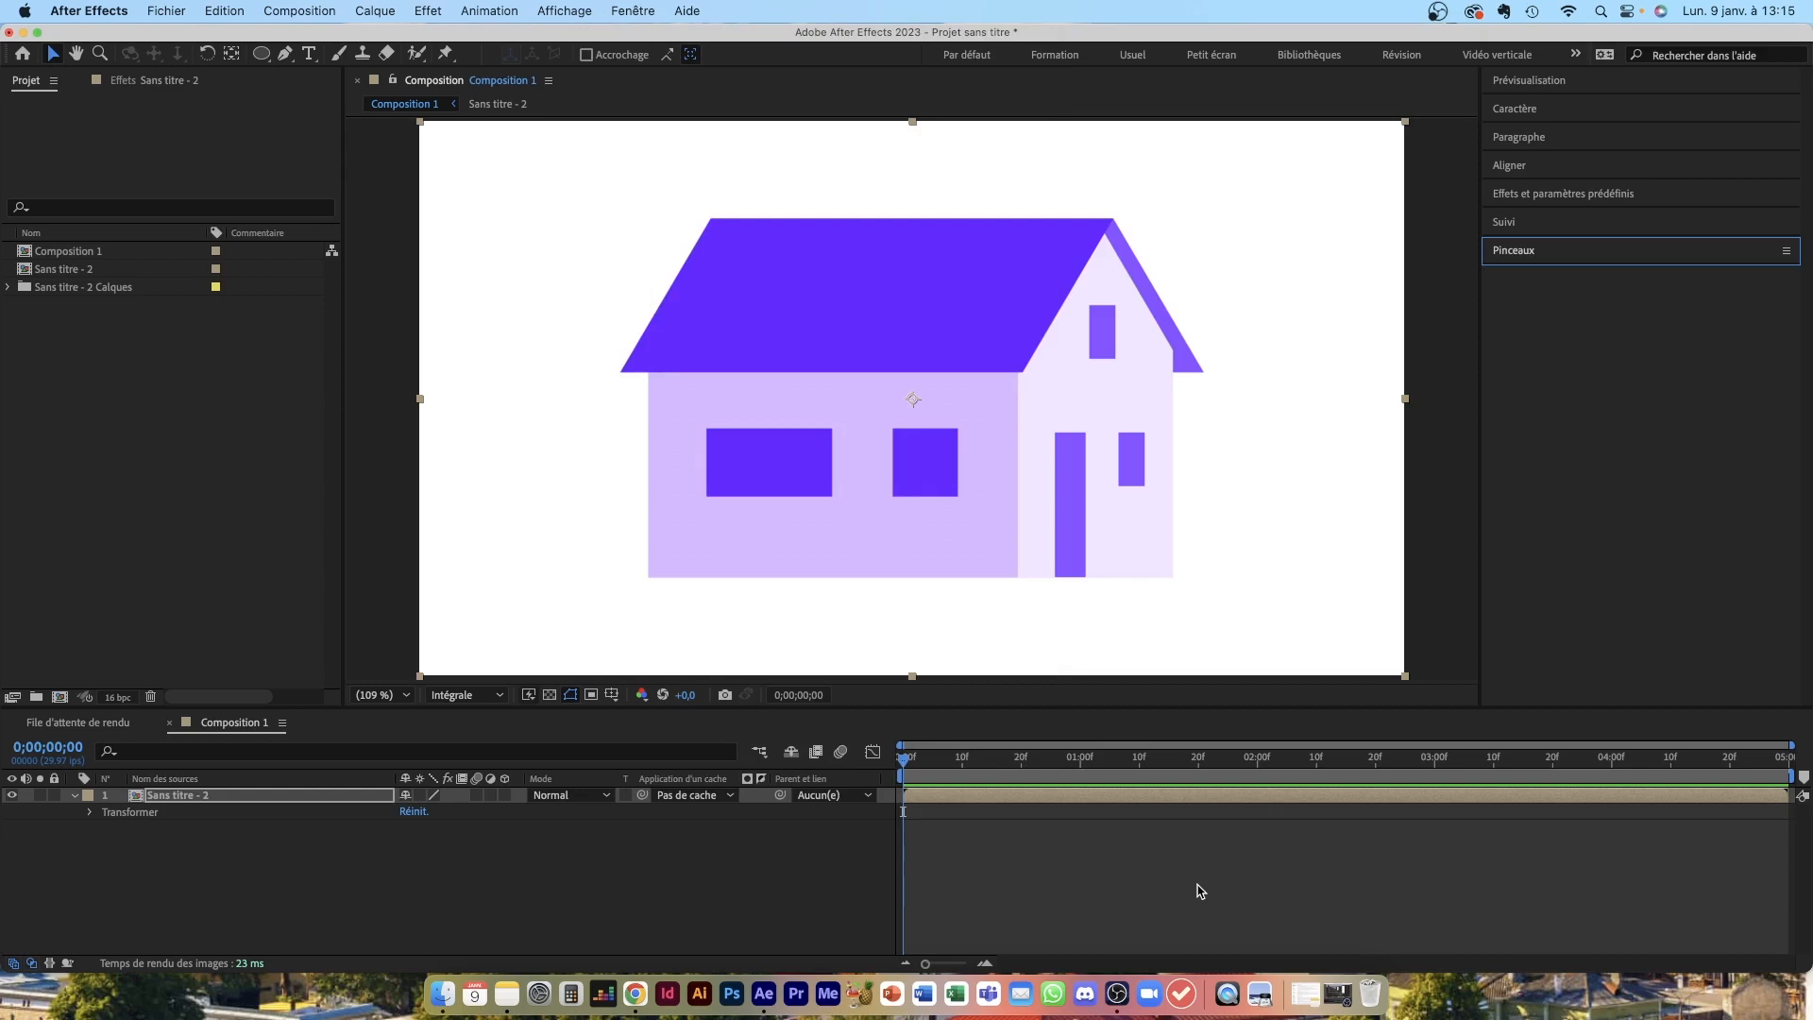
Step: Deselect the house layer, scrub through the first frames at a magnified time scale, and return the playhead to 0;00;00;00
left_click(972, 862)
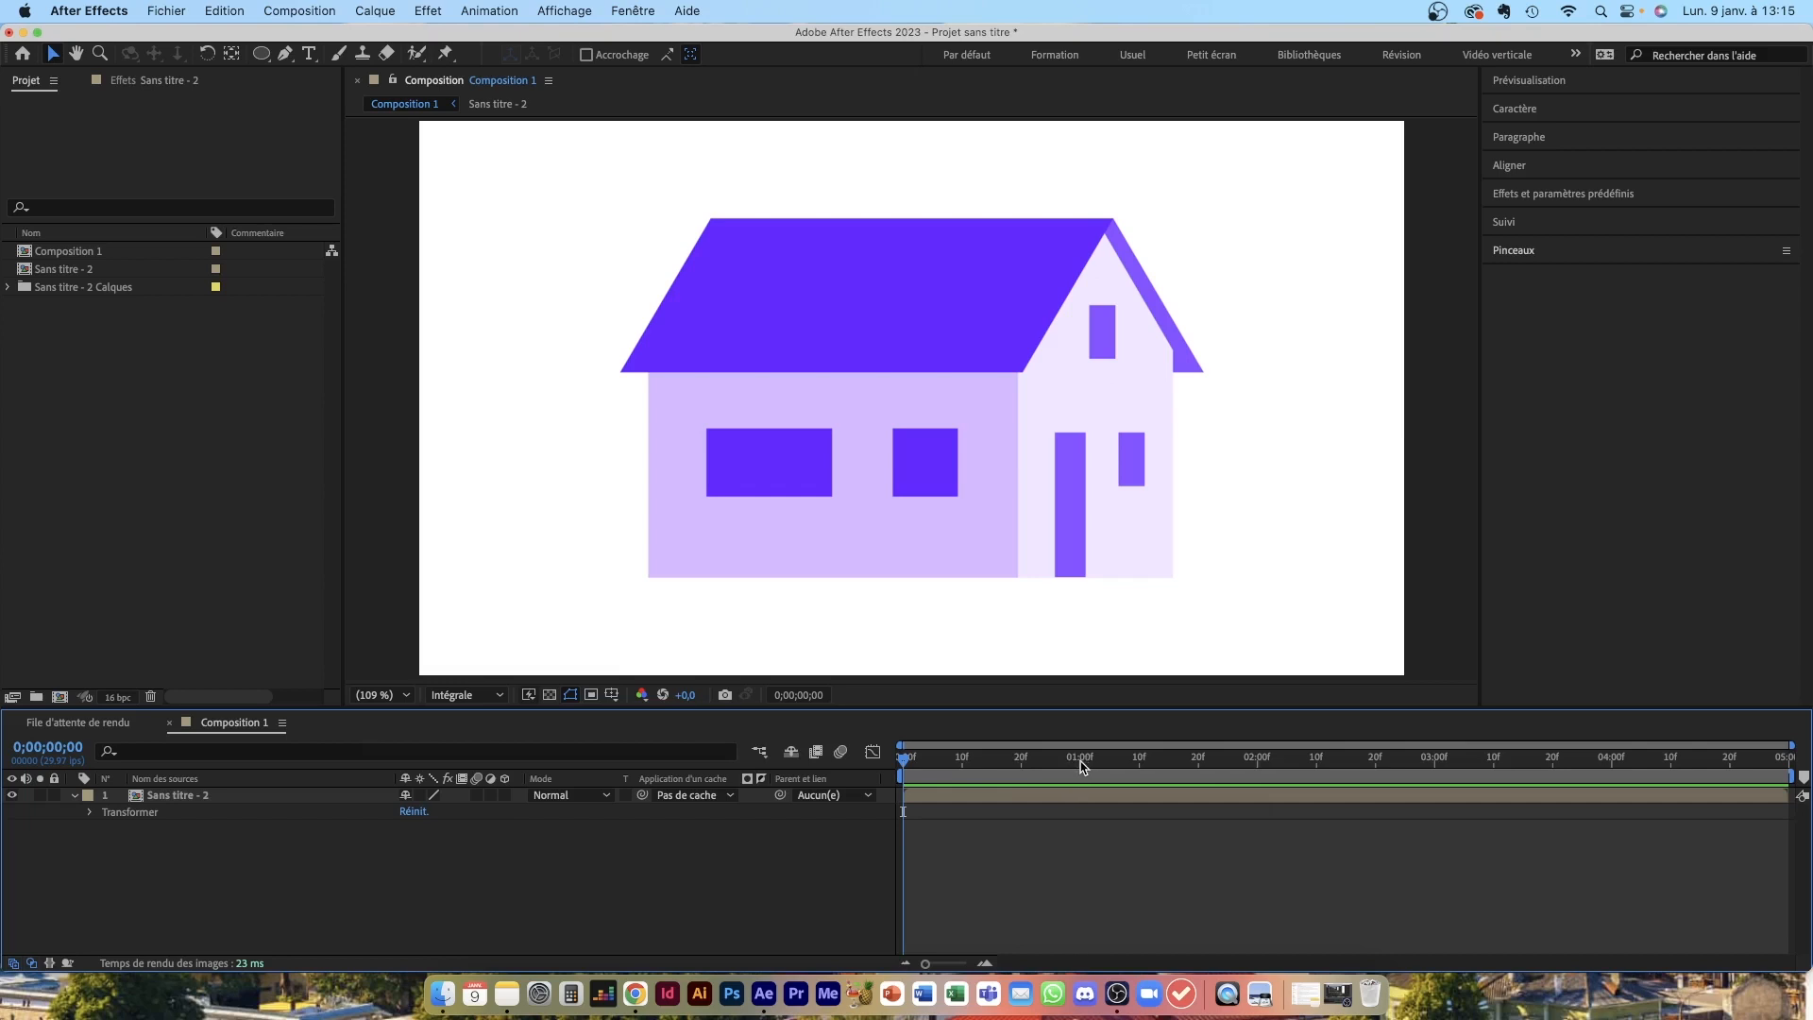
left_click_drag(912, 761, 951, 758)
scroll(951, 763, "up", 3)
scroll(951, 763, "left", 5)
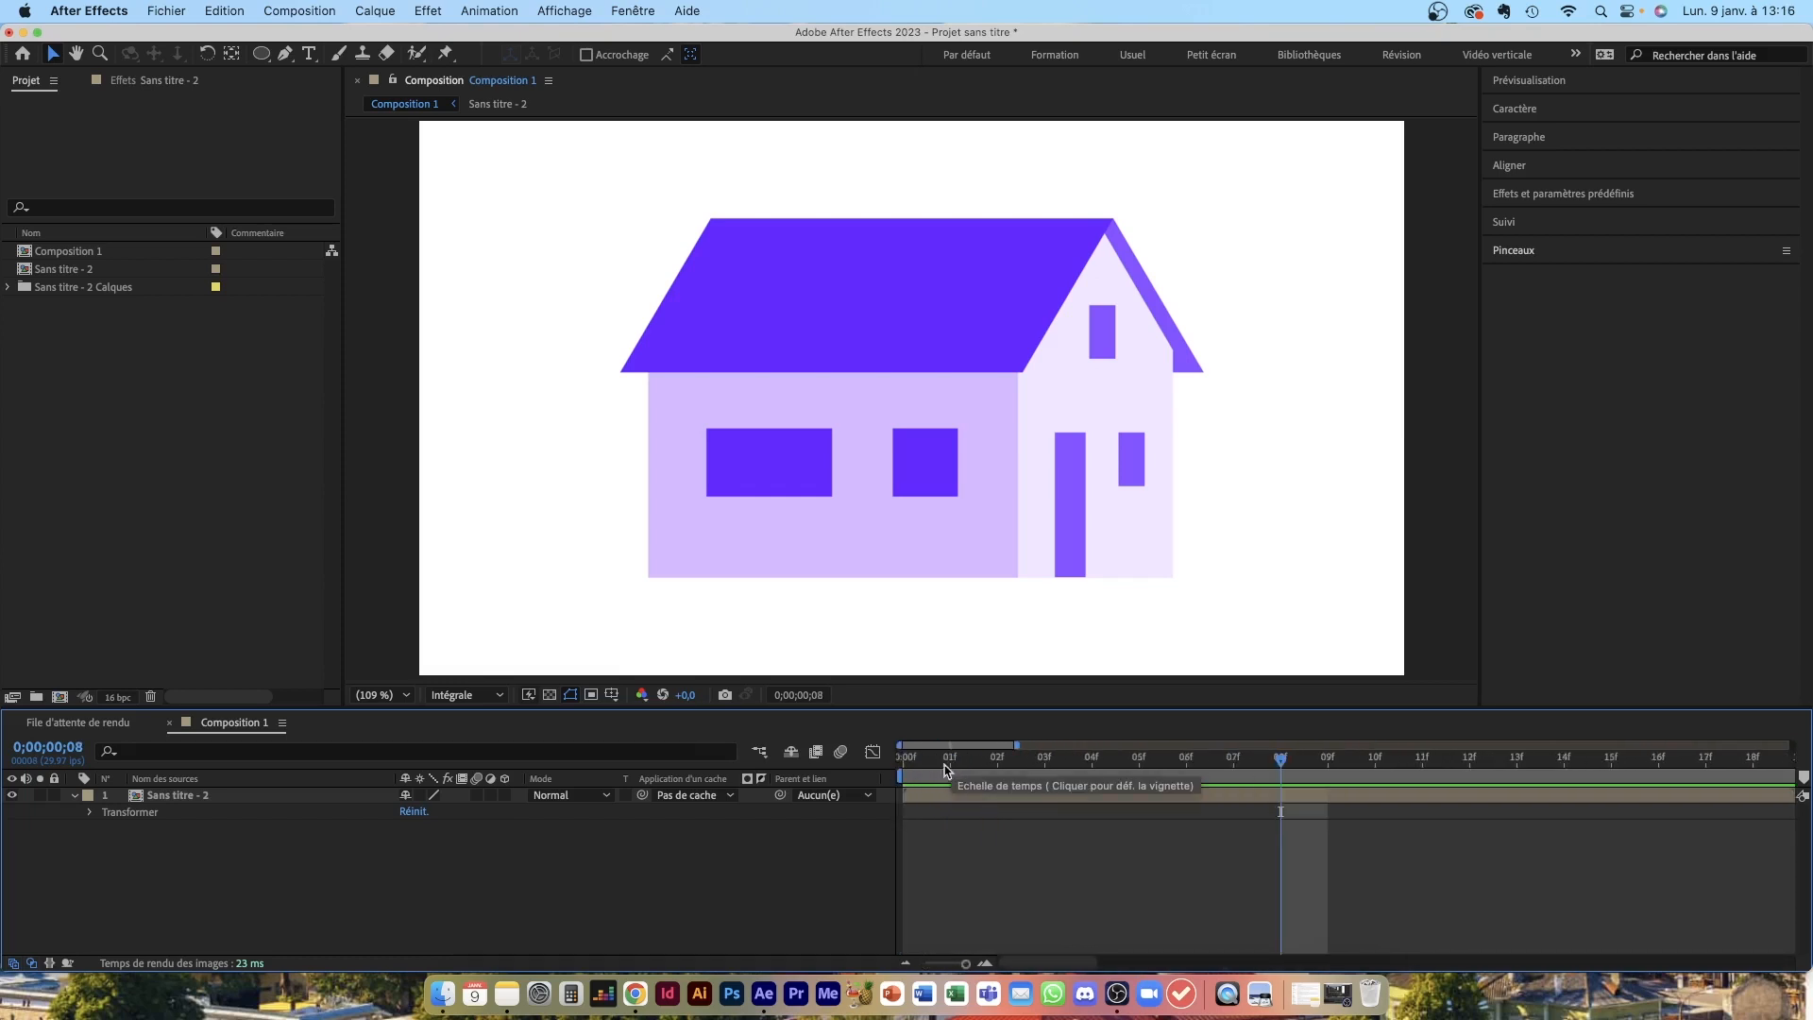
left_click_drag(906, 761, 1005, 770)
scroll(1008, 844, "down", 3)
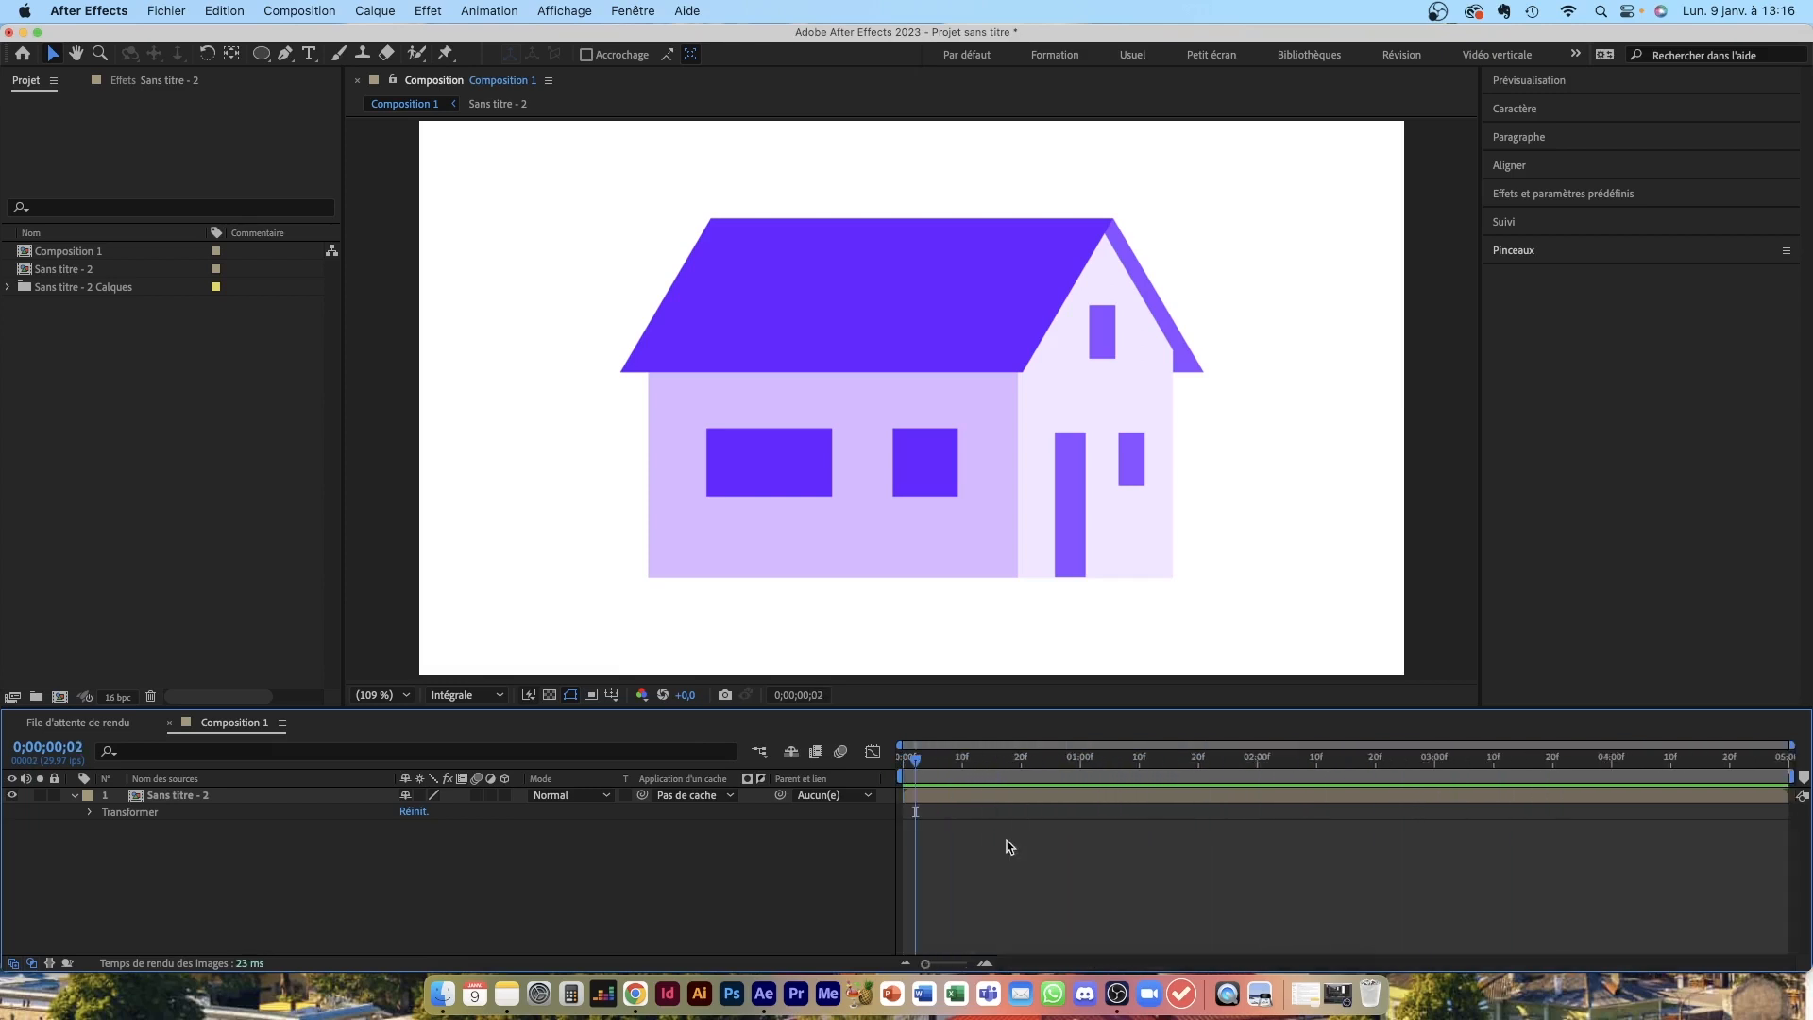
left_click_drag(916, 759, 888, 763)
Step: Expand the house layer's Transformer properties and start an Echelle animation with a 100 % keyframe at 0;00;00;00
left_click(90, 812)
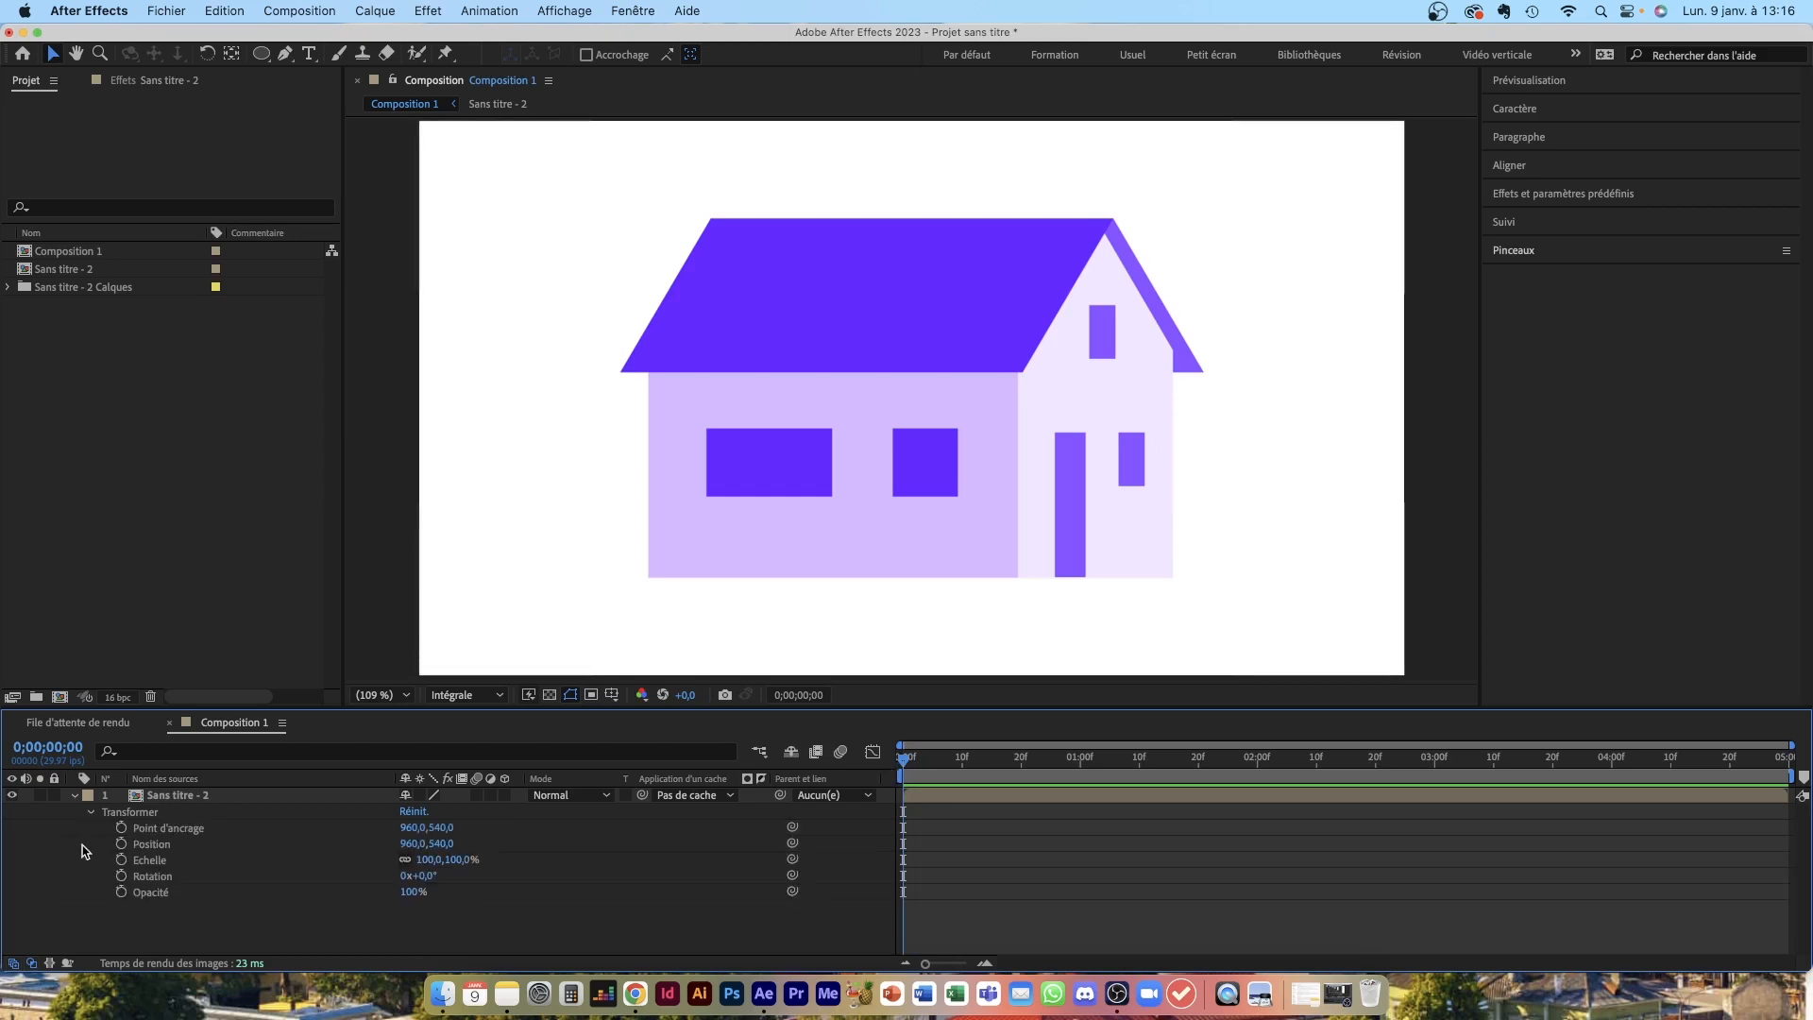
left_click(76, 795)
left_click(76, 795)
left_click(121, 860)
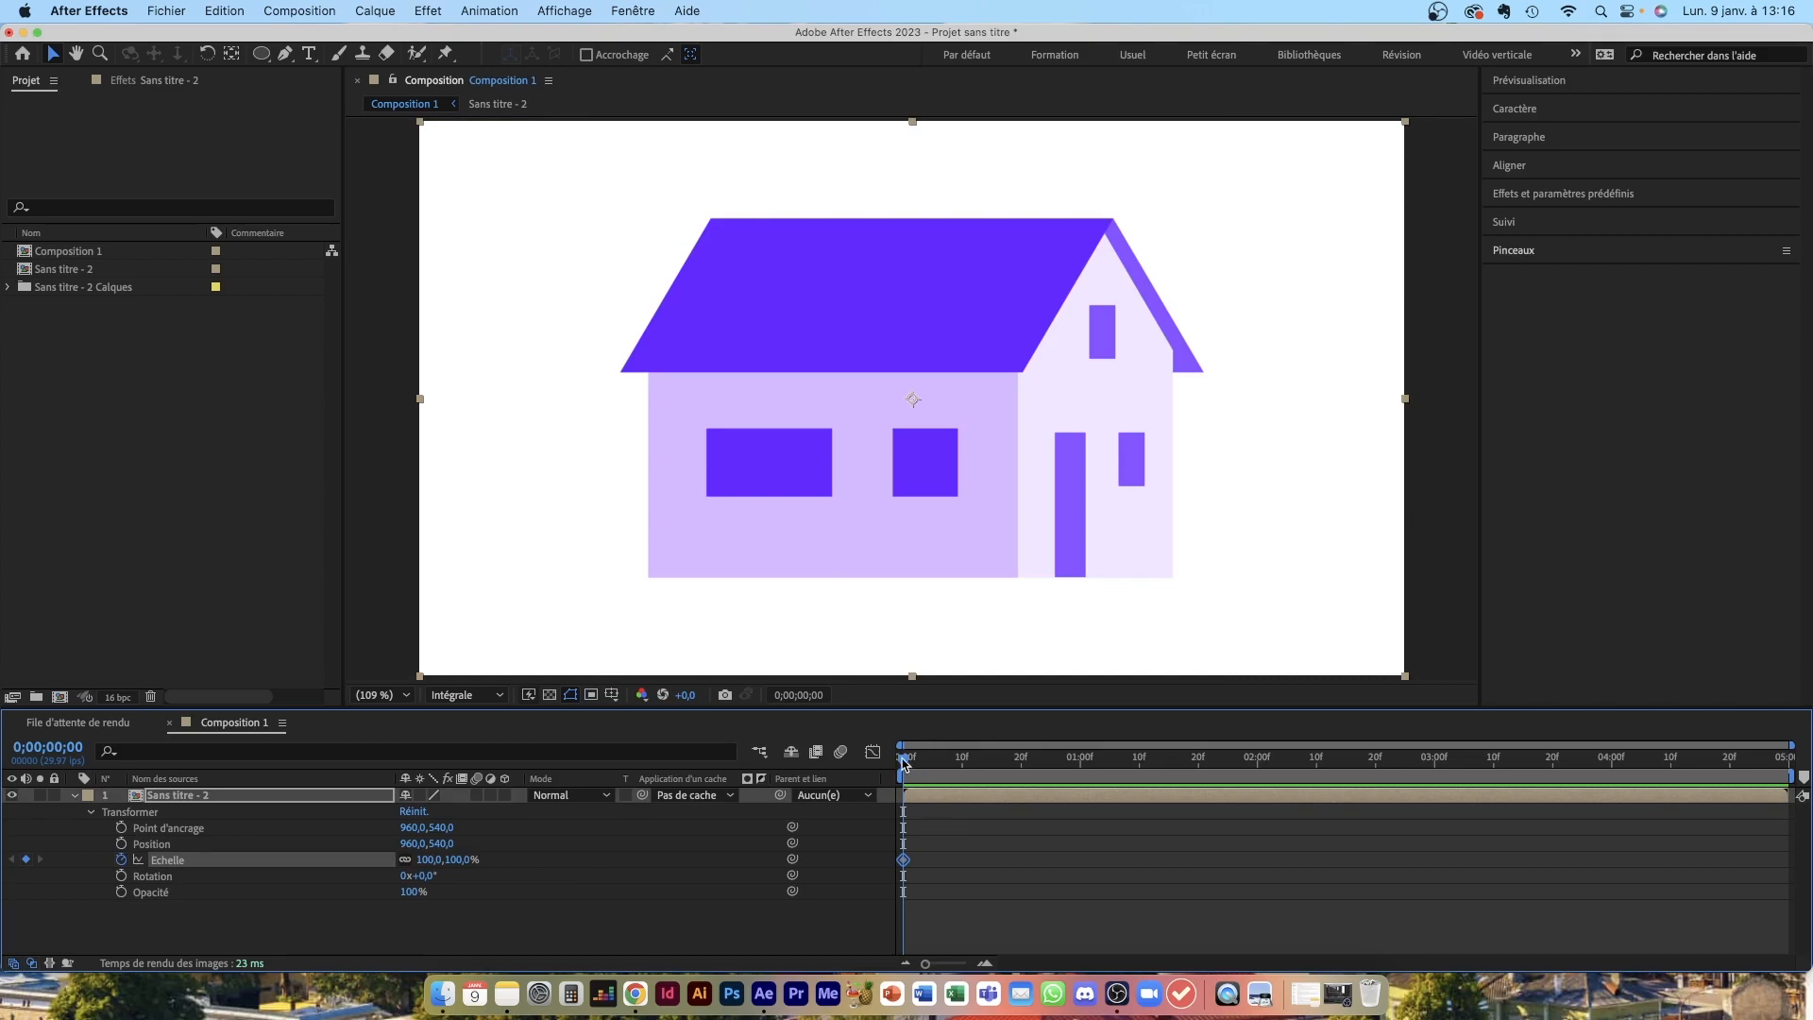
Step: At 0;00;01;00, scale the house layer down proportionally to about 47.2 % for a second Echelle keyframe, and deselect it
left_click_drag(907, 763, 1081, 768)
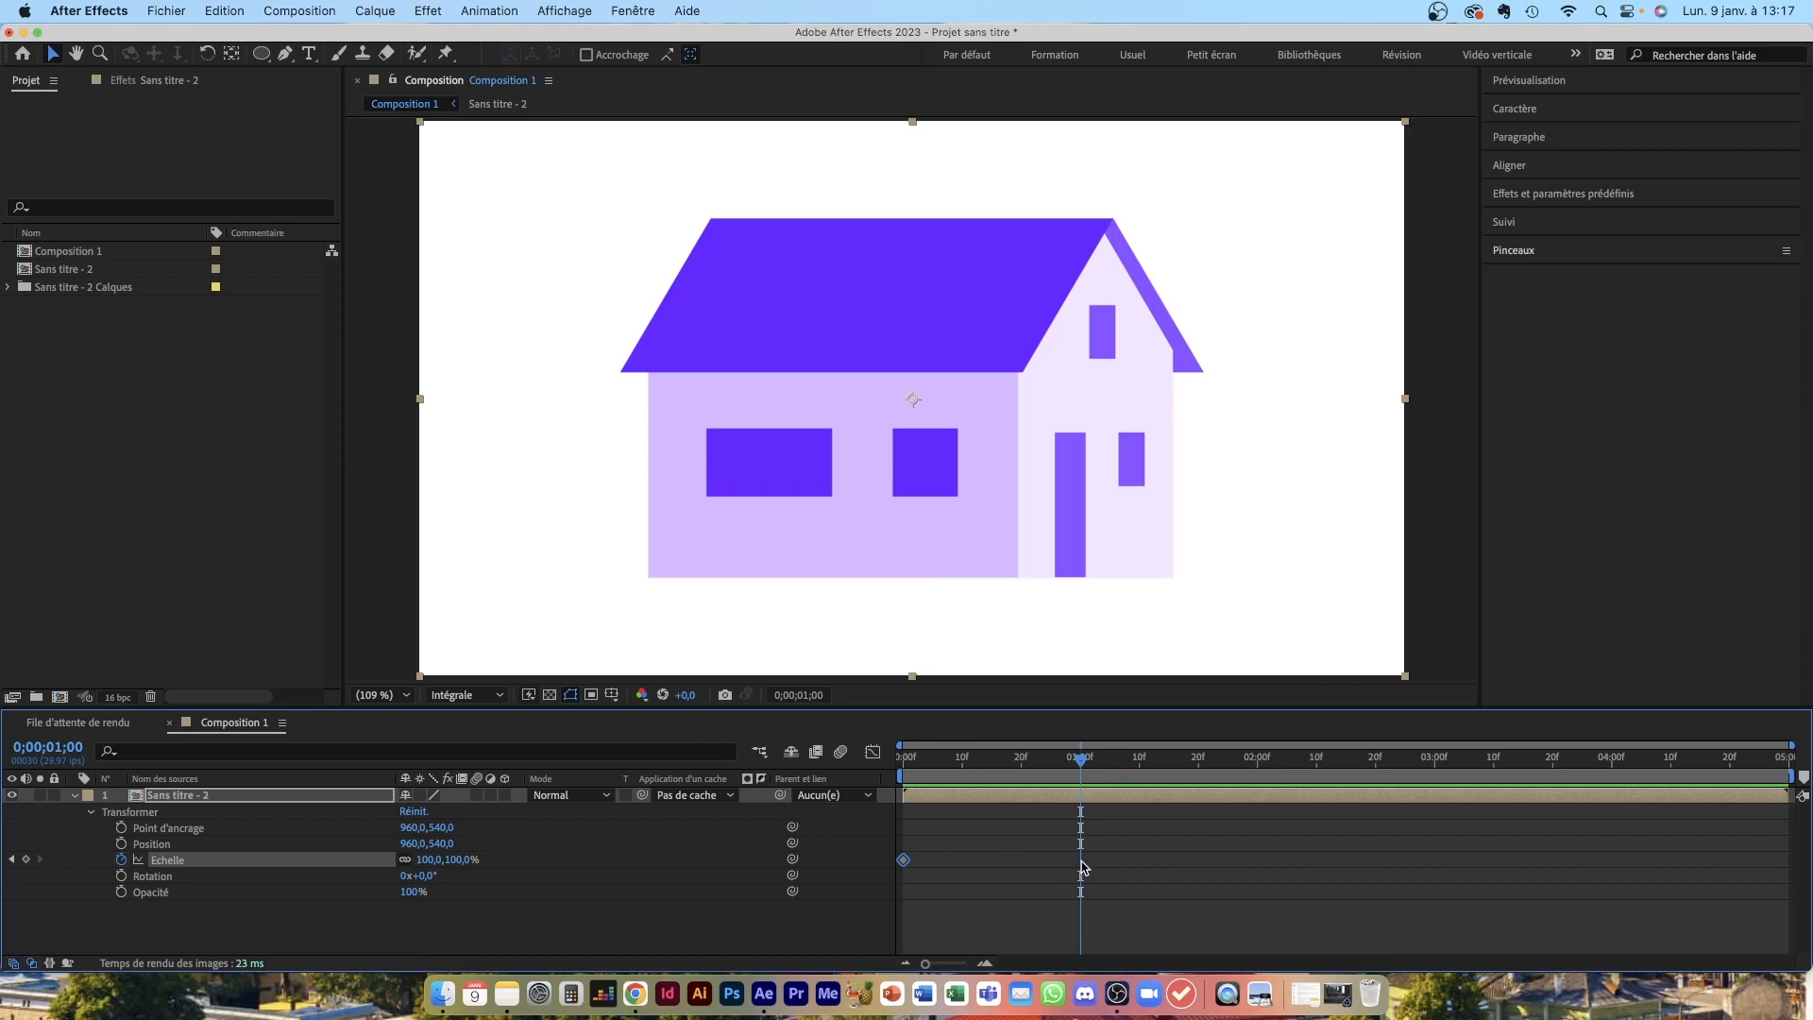
left_click_drag(1404, 678, 1124, 537)
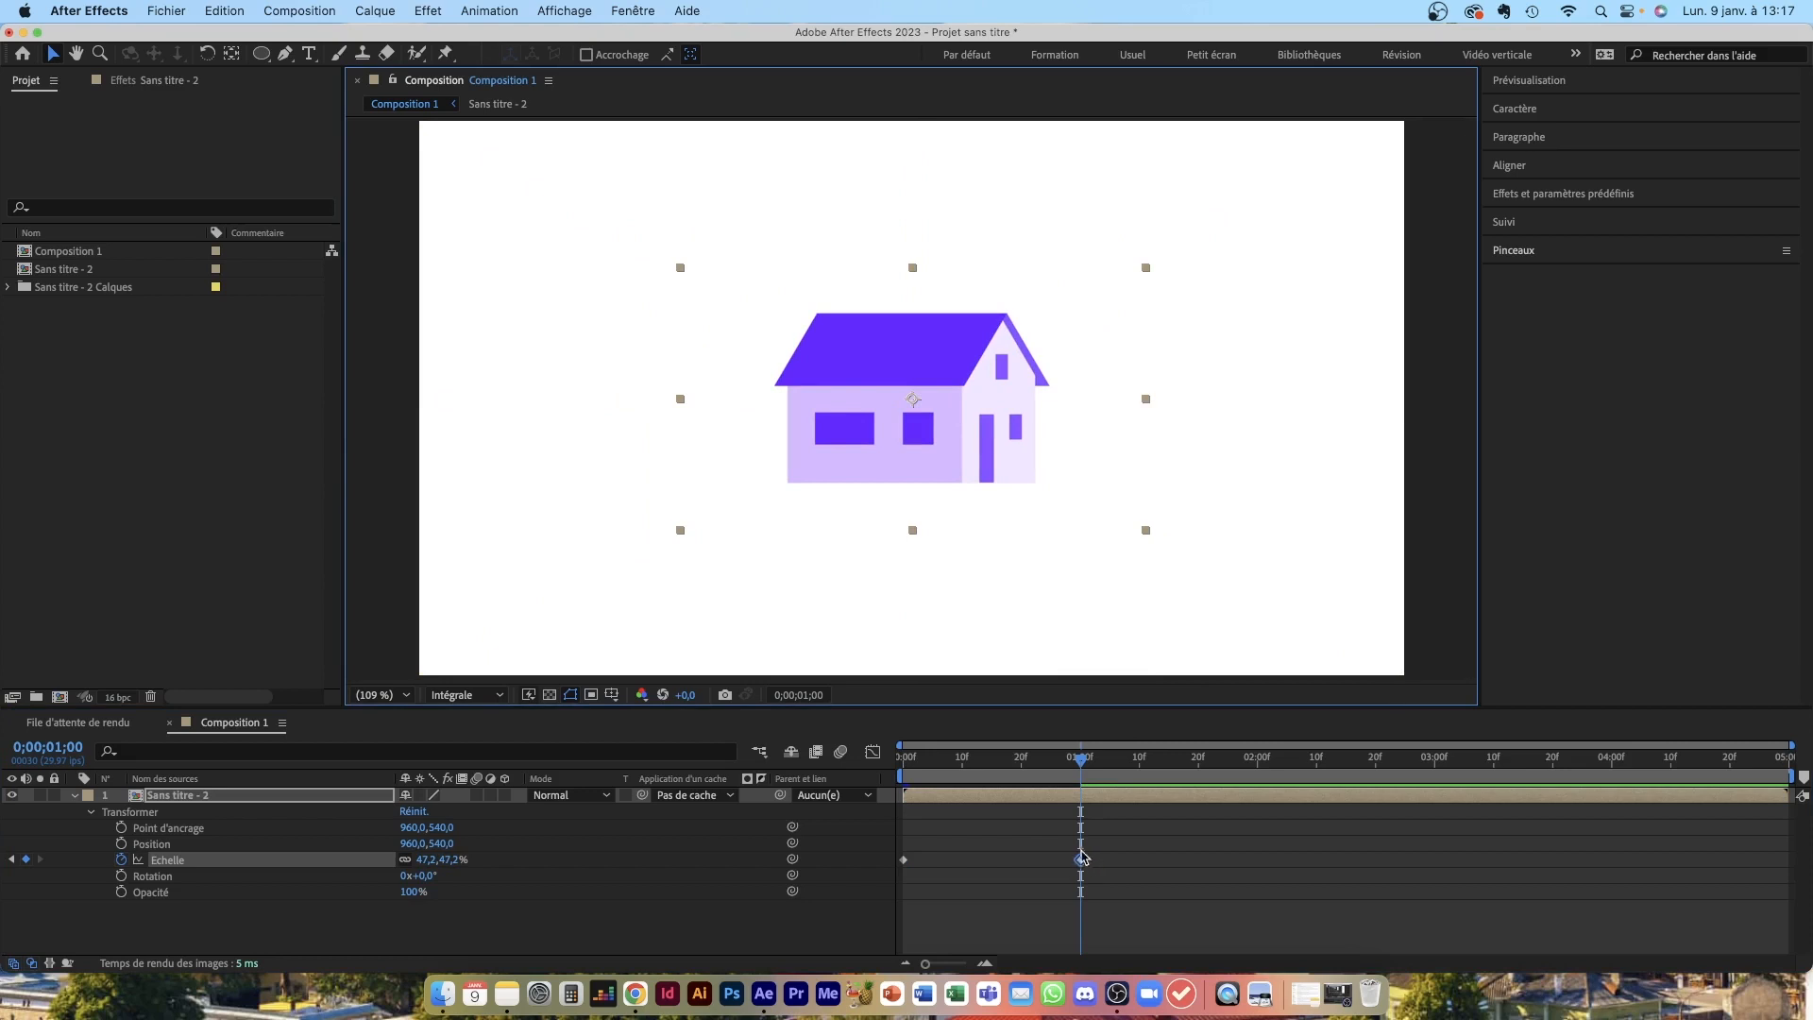
left_click(1114, 905)
Step: Shorten the work area to end at 0;00;01;00 and preview the house's scale animation
key("space")
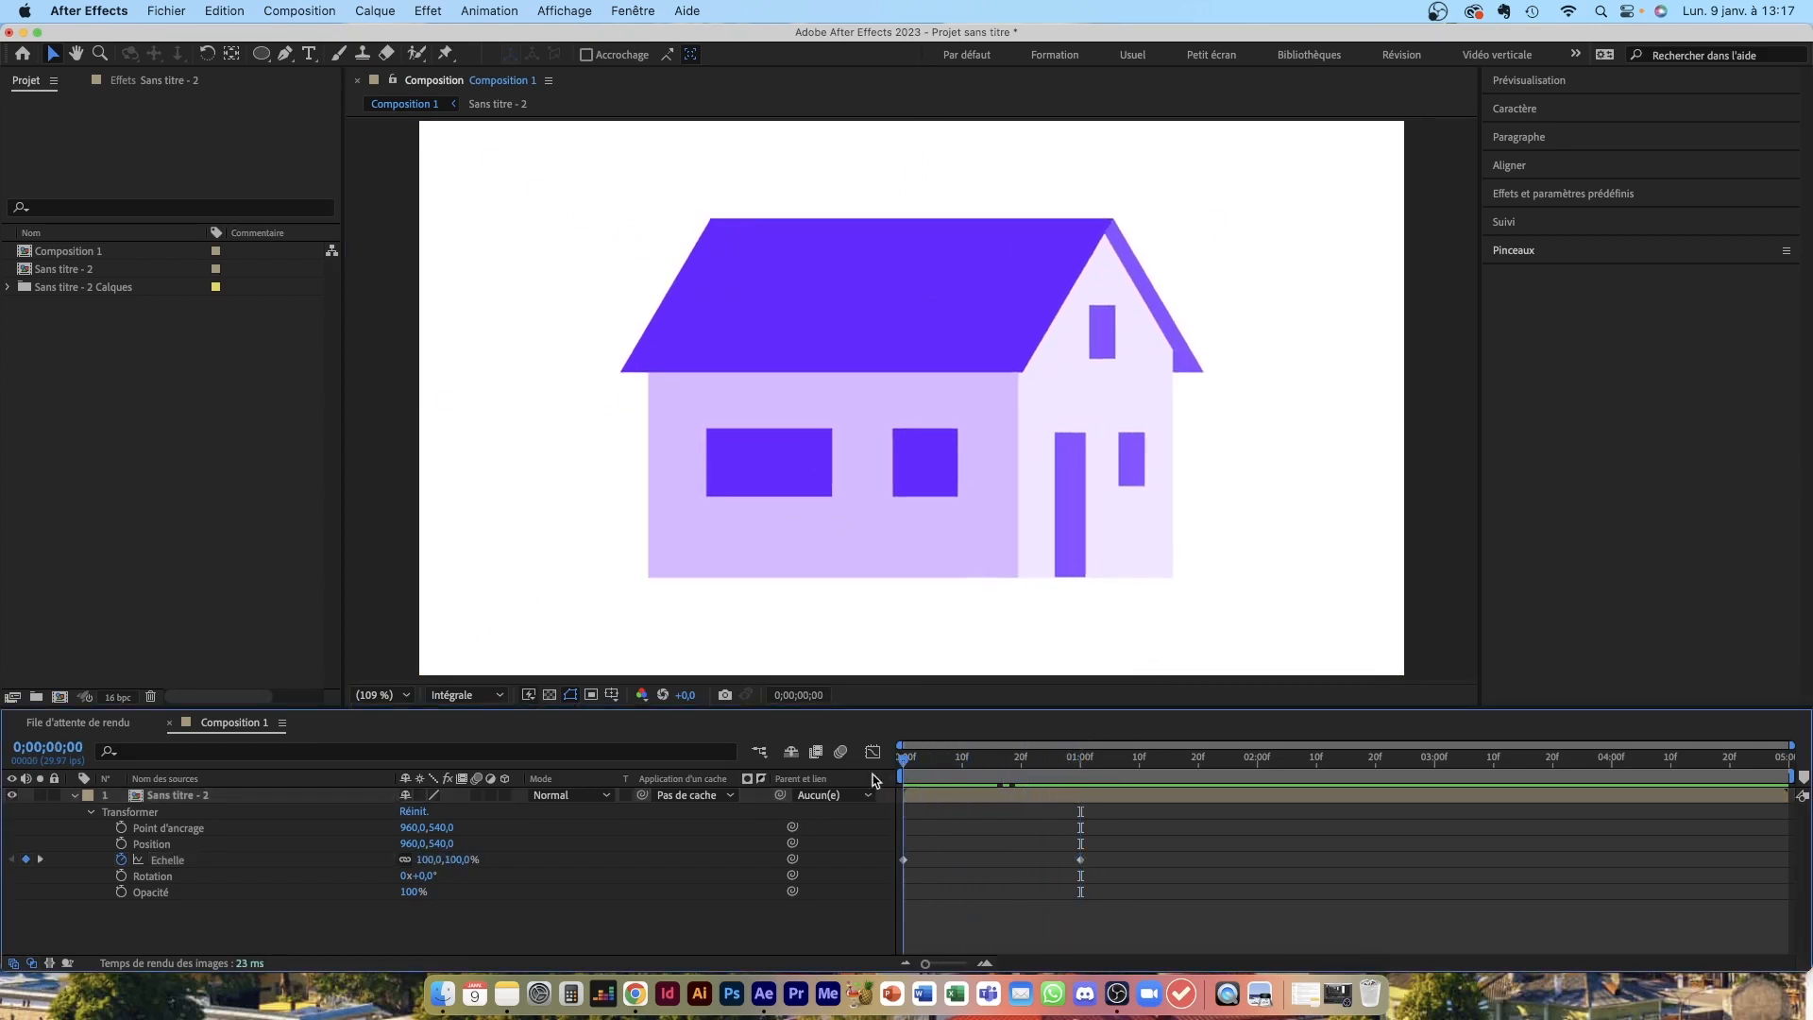
left_click_drag(1797, 776, 1083, 775)
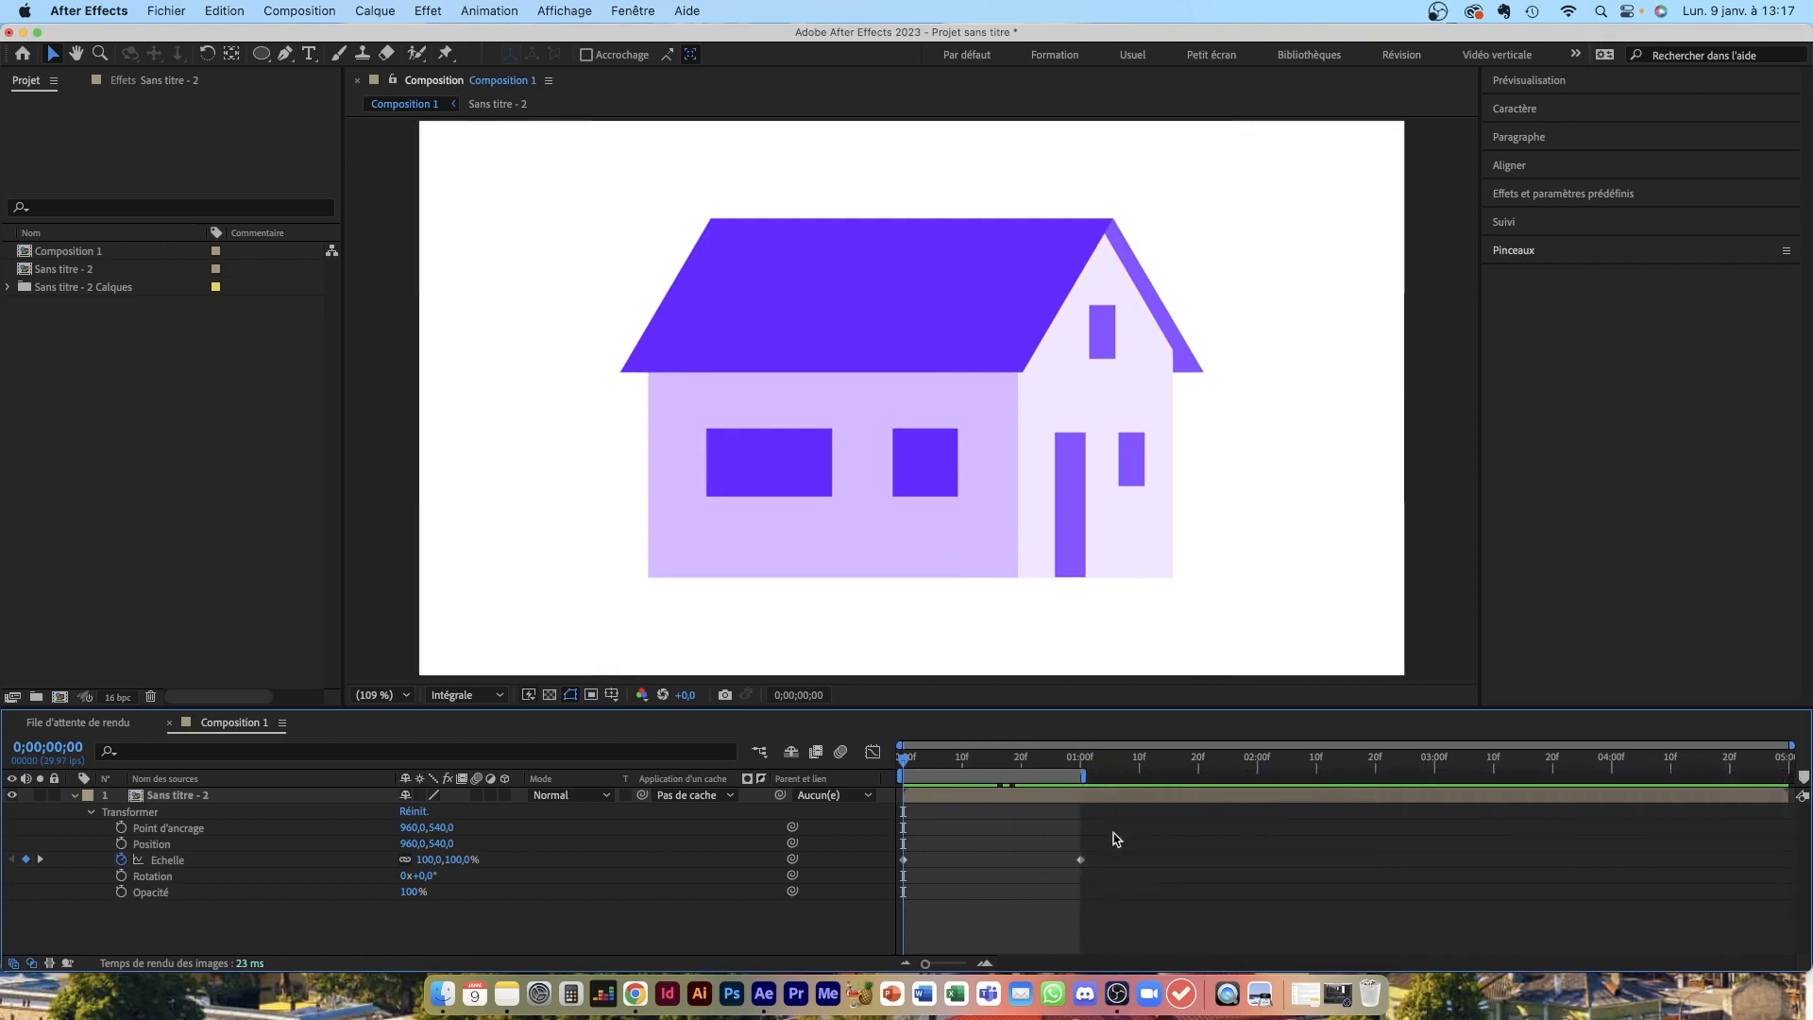
key("space")
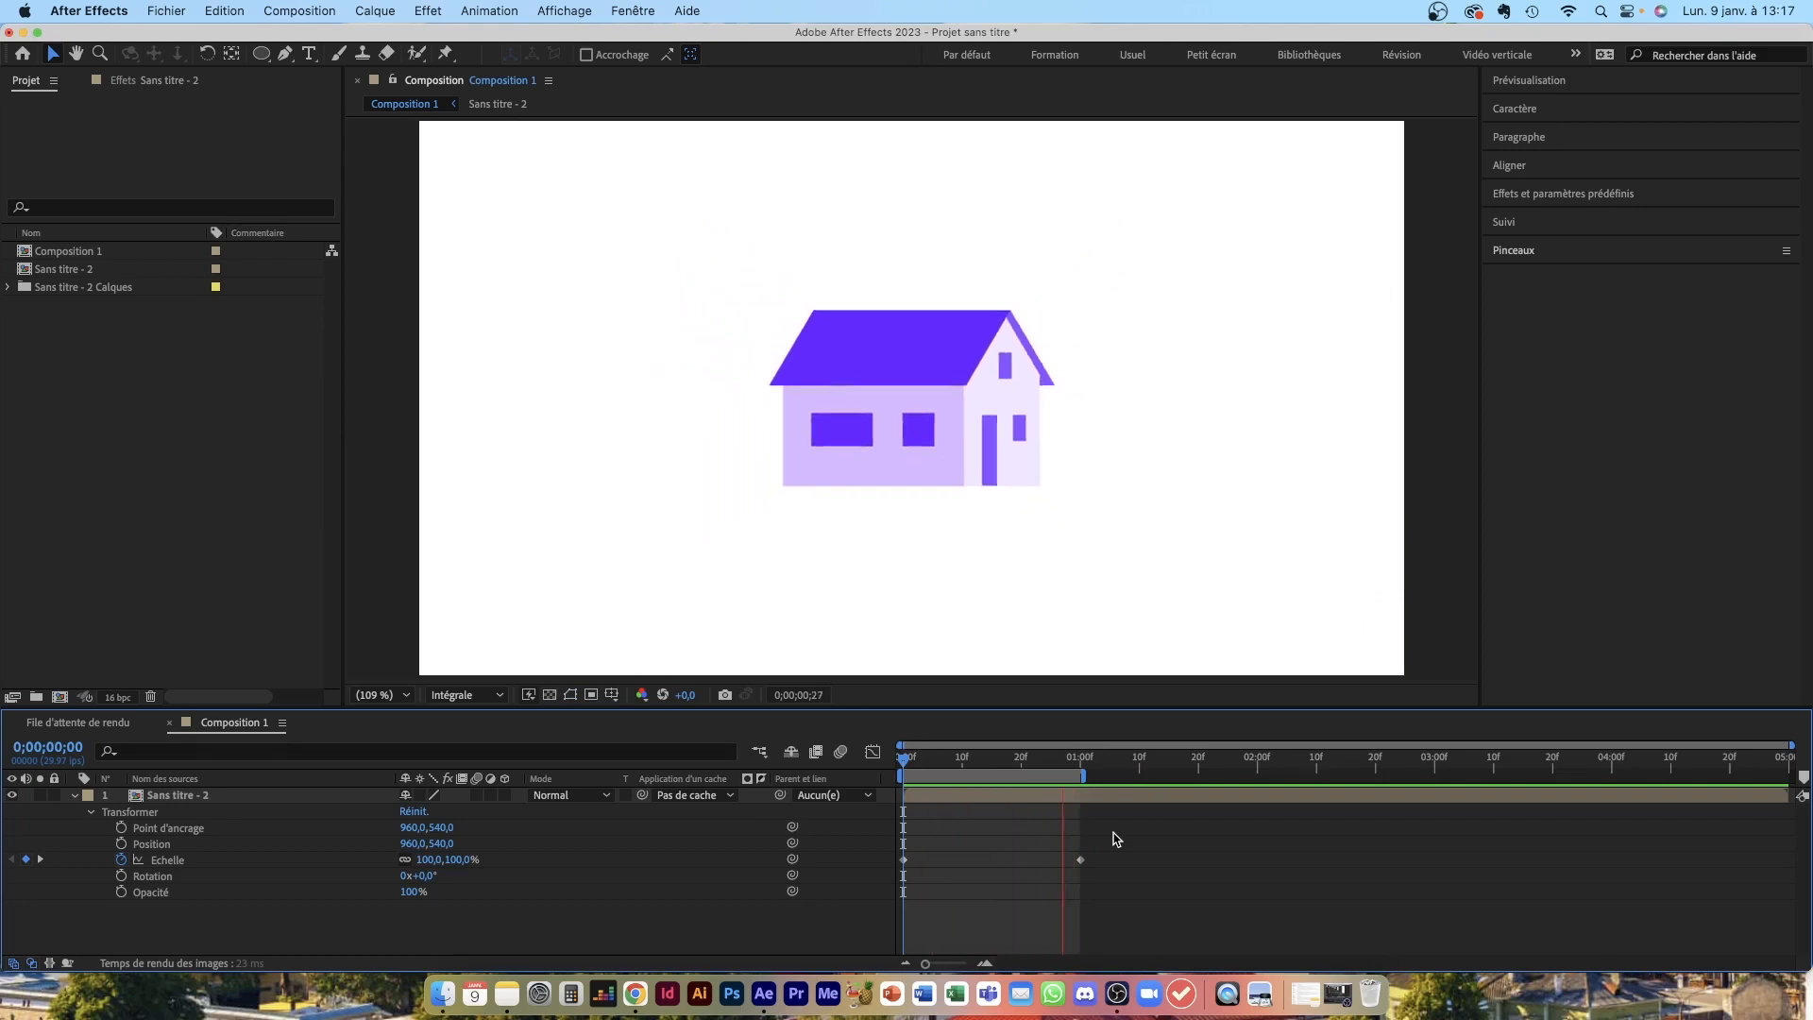
Step: Examine the house layer's Echelle keyframes at 0;00;00;00 and 0;00;01;00, and return the playhead to the start
left_click(1078, 761)
left_click(1081, 860)
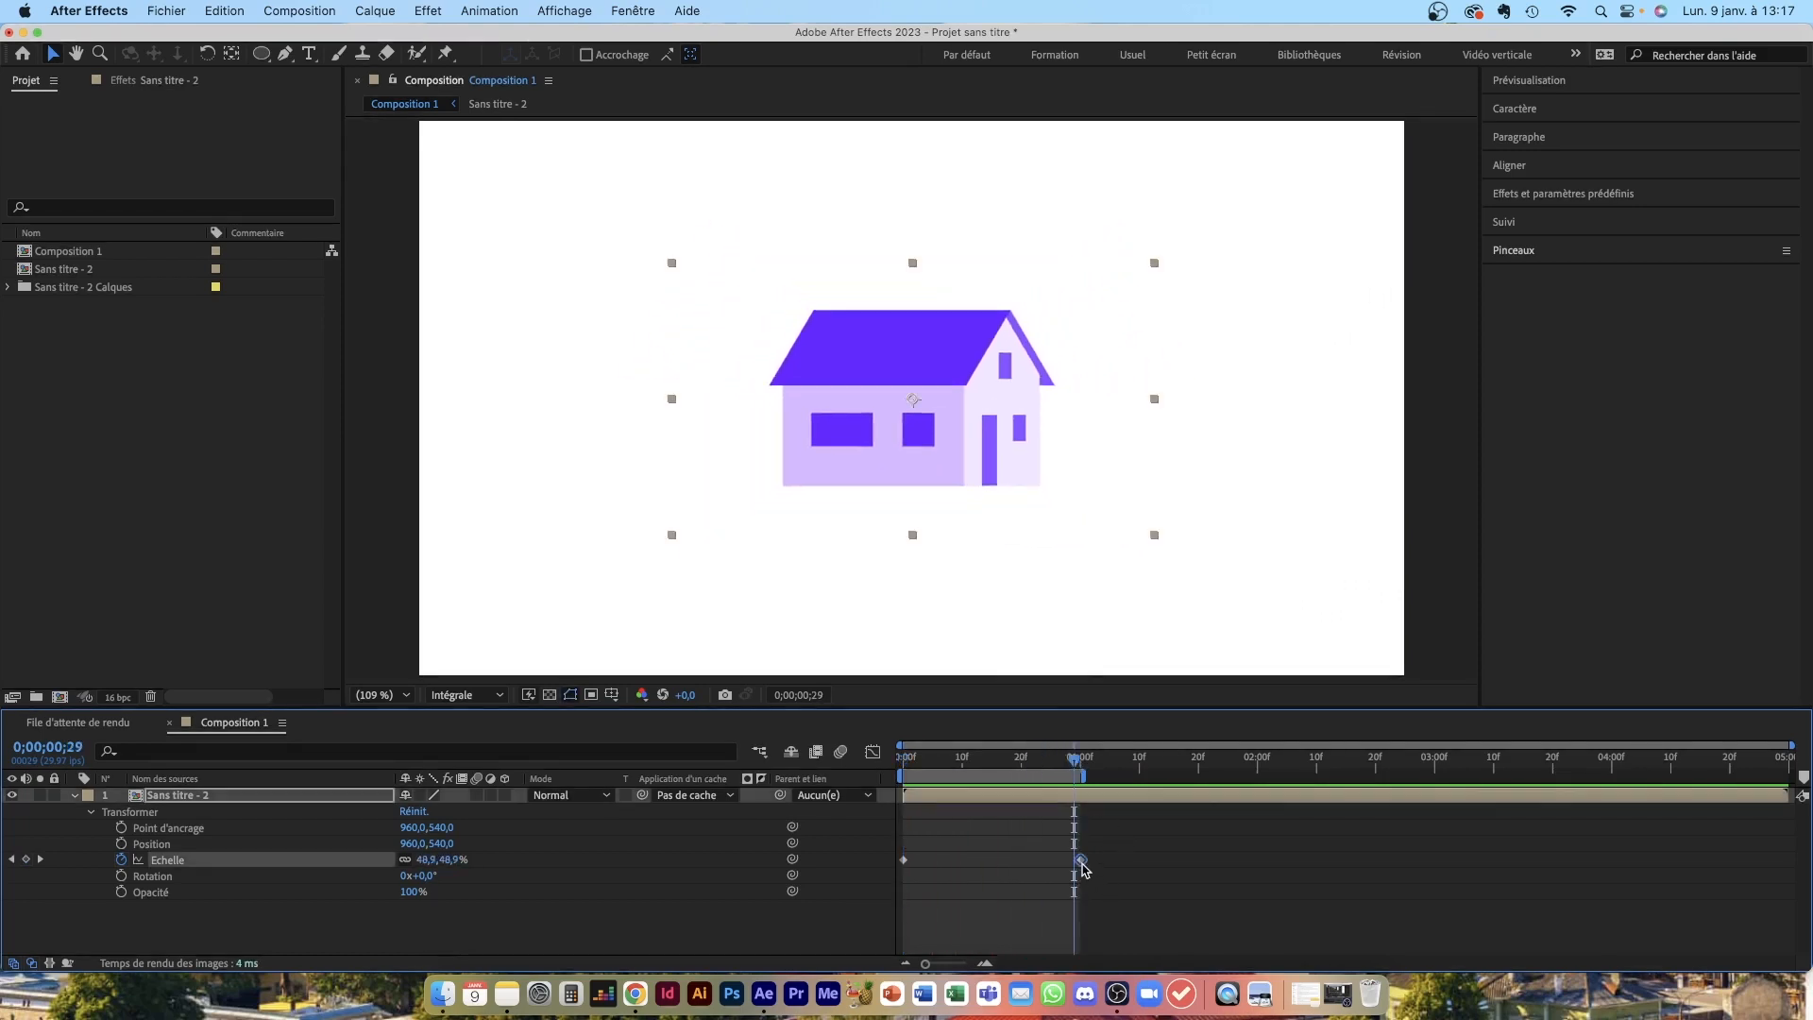
left_click(904, 861)
mouse_move(1085, 867)
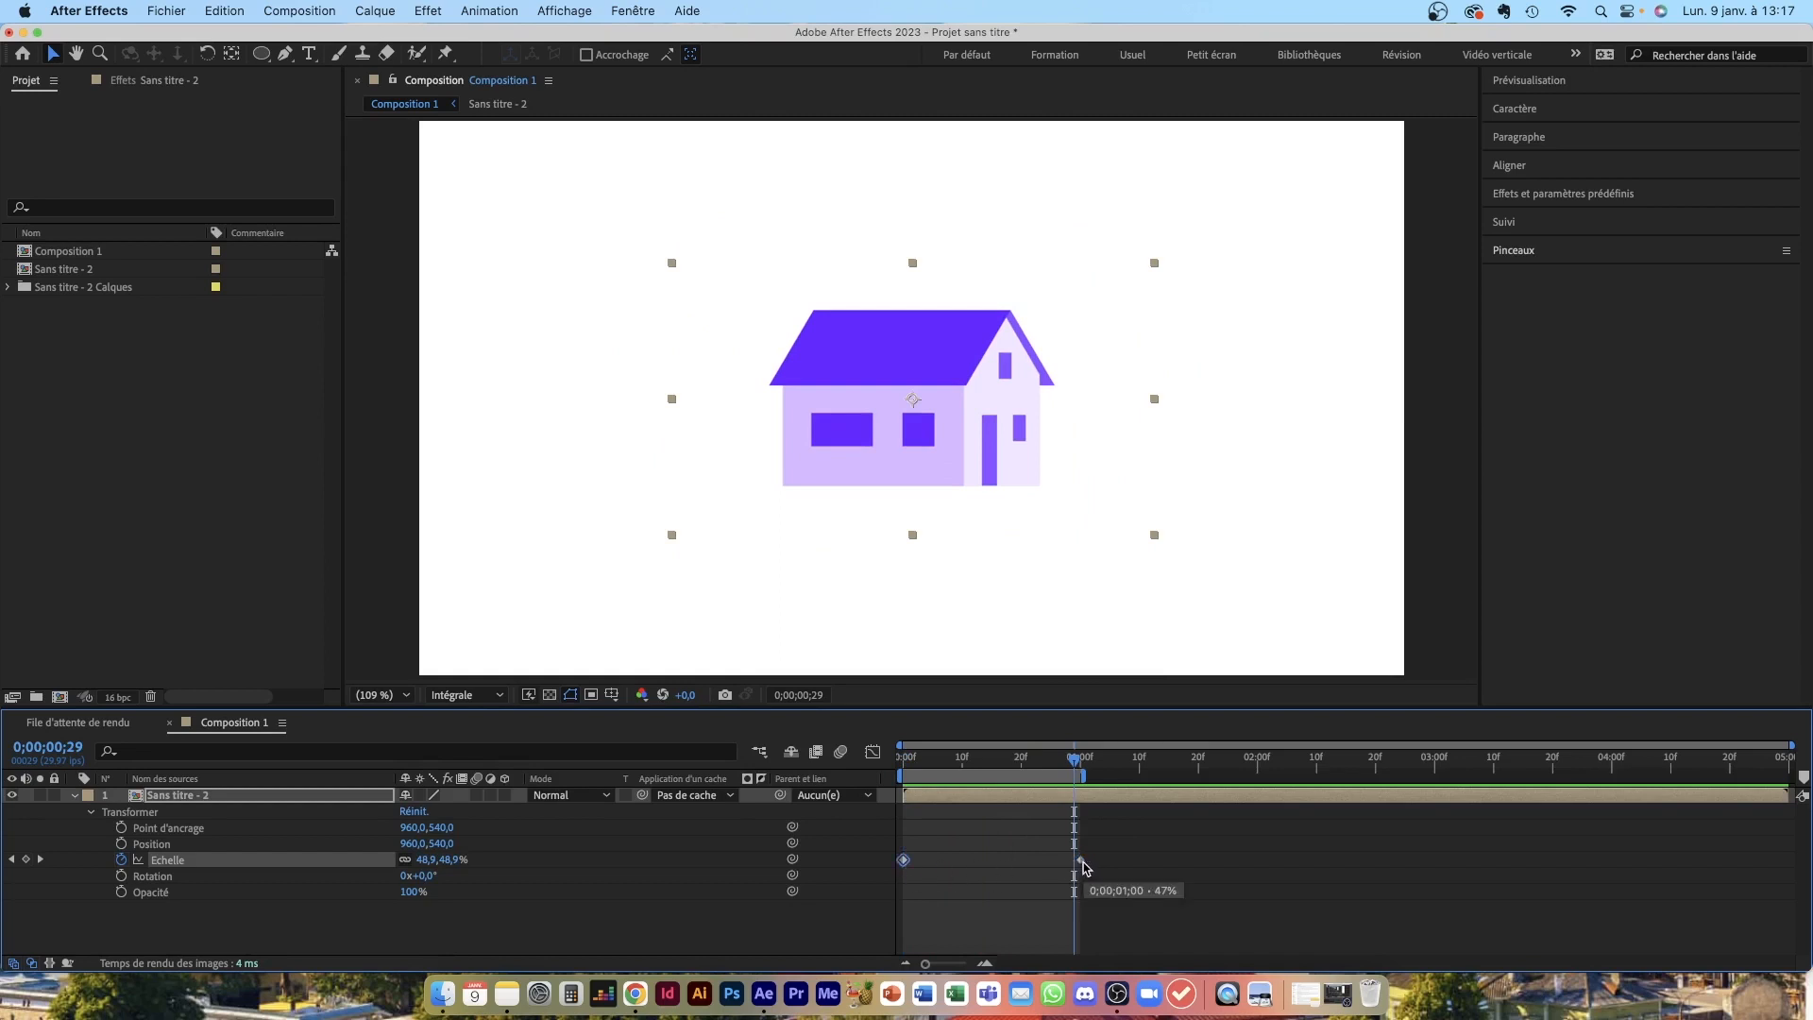
left_click(969, 923)
left_click_drag(1079, 763, 898, 776)
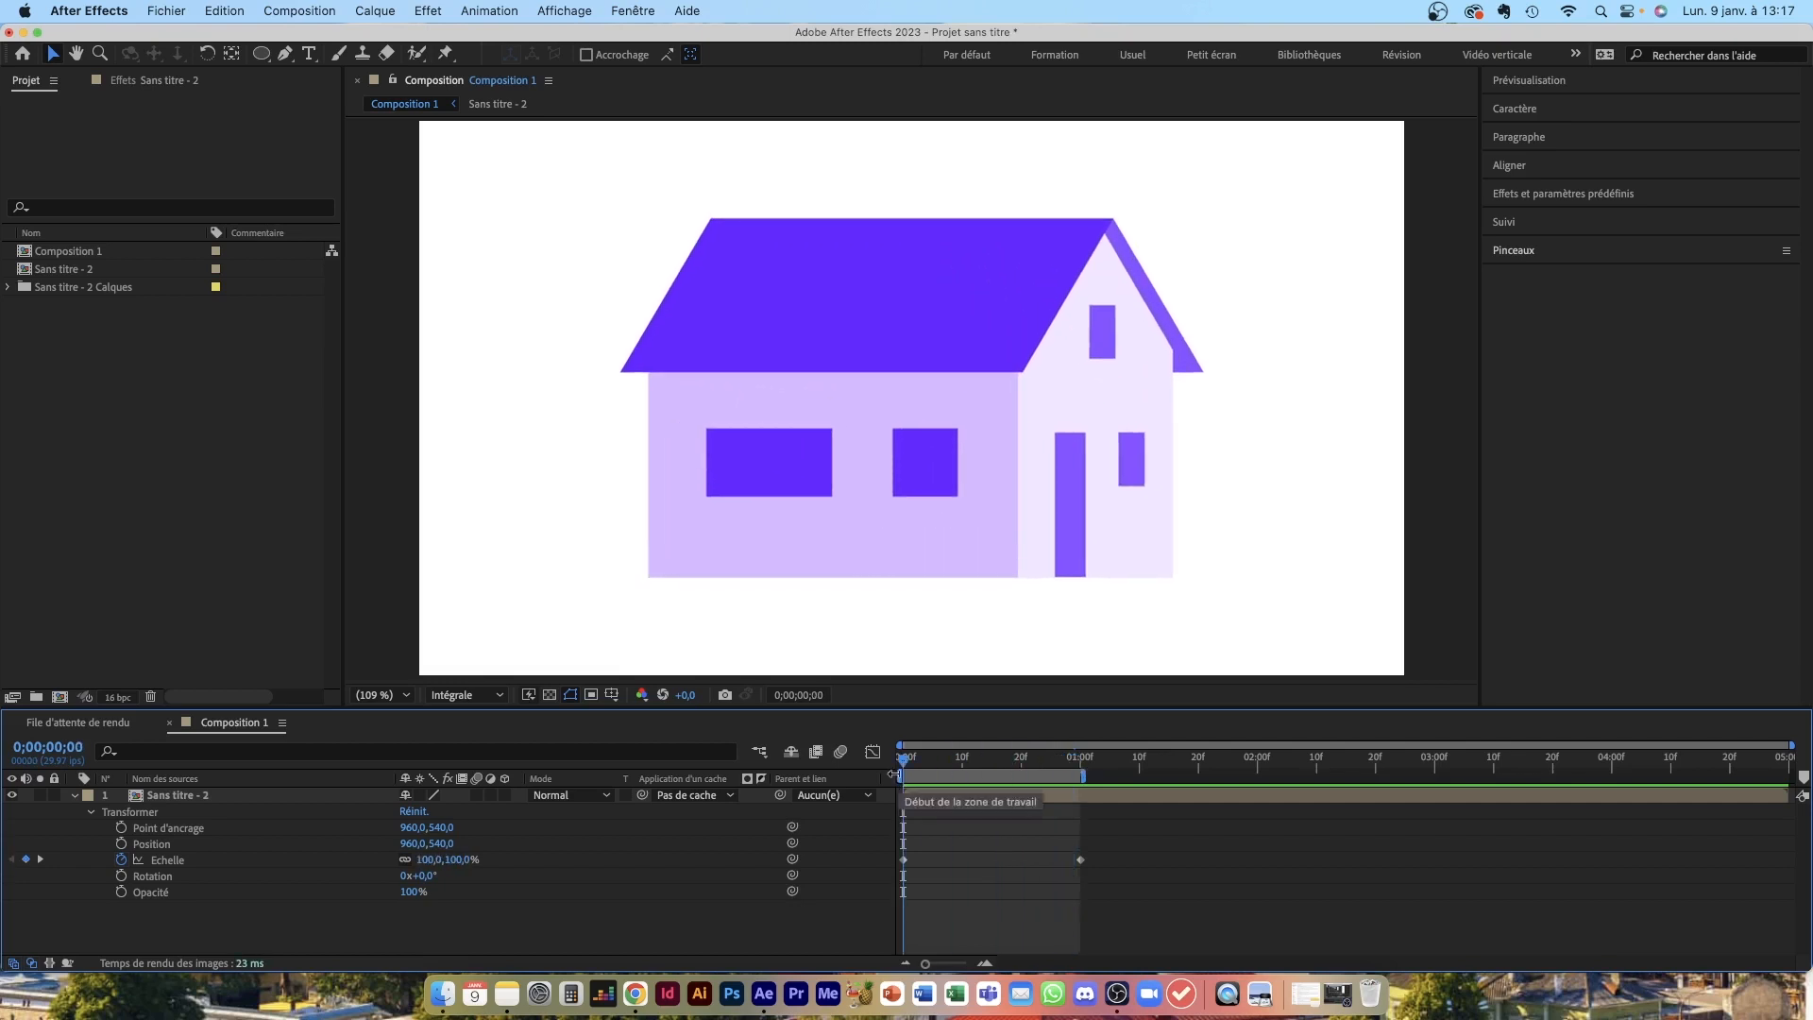
left_click(904, 860)
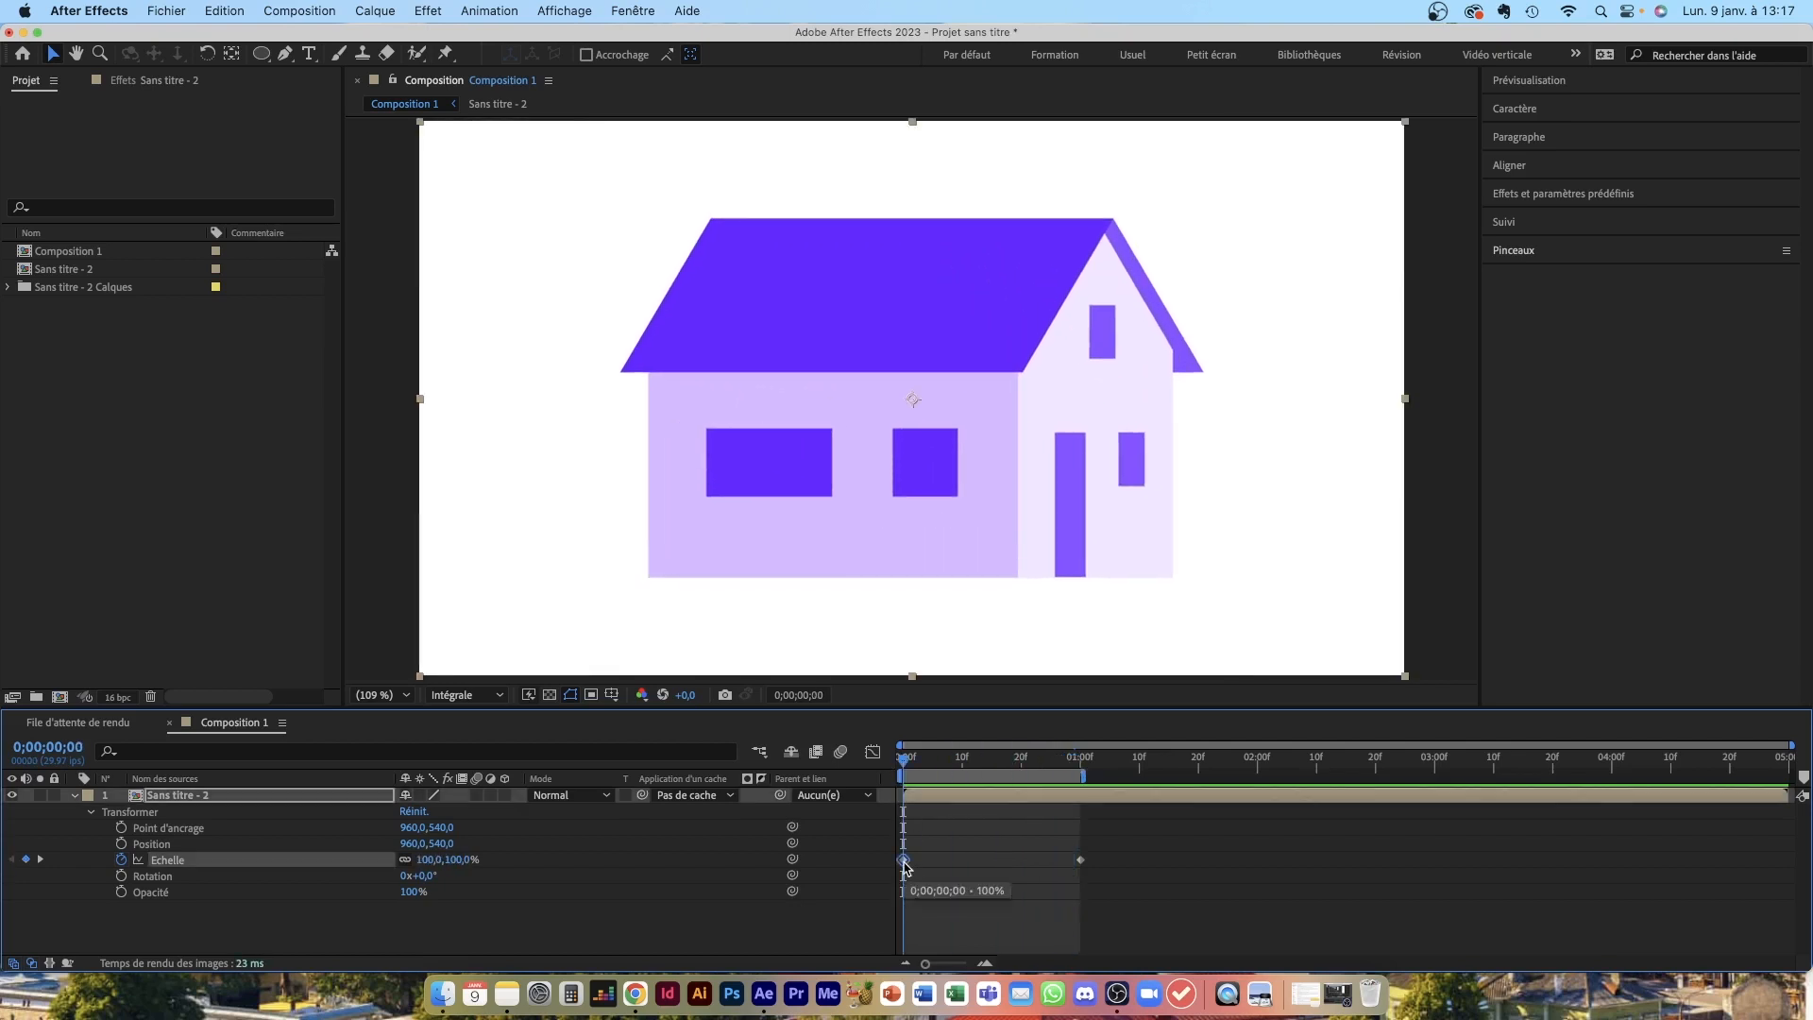
left_click(1081, 860)
left_click(911, 761)
mouse_move(911, 765)
left_mouse_down()
mouse_move(1071, 765)
mouse_move(901, 785)
left_mouse_up()
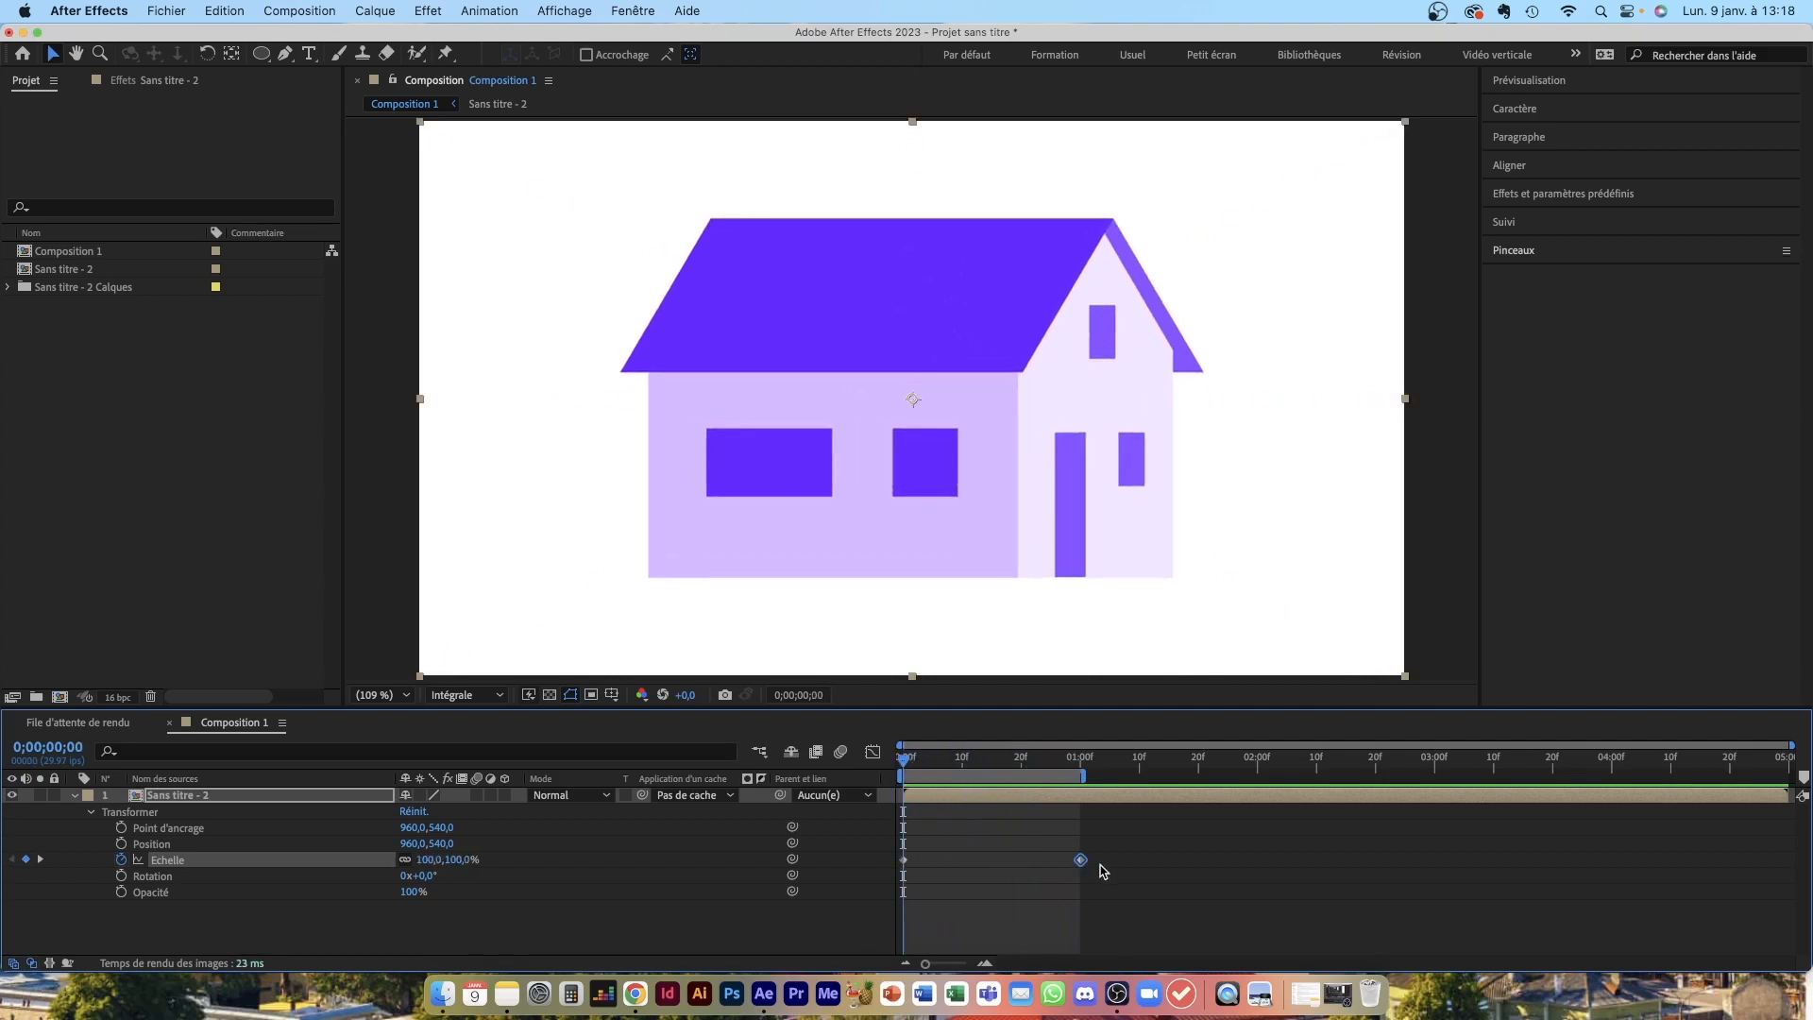
Step: Start a Position animation at 0;00;00;00 and move the house horizontally to the right, to about 1278.3, 540
left_click_drag(930, 765, 885, 785)
left_click(120, 844)
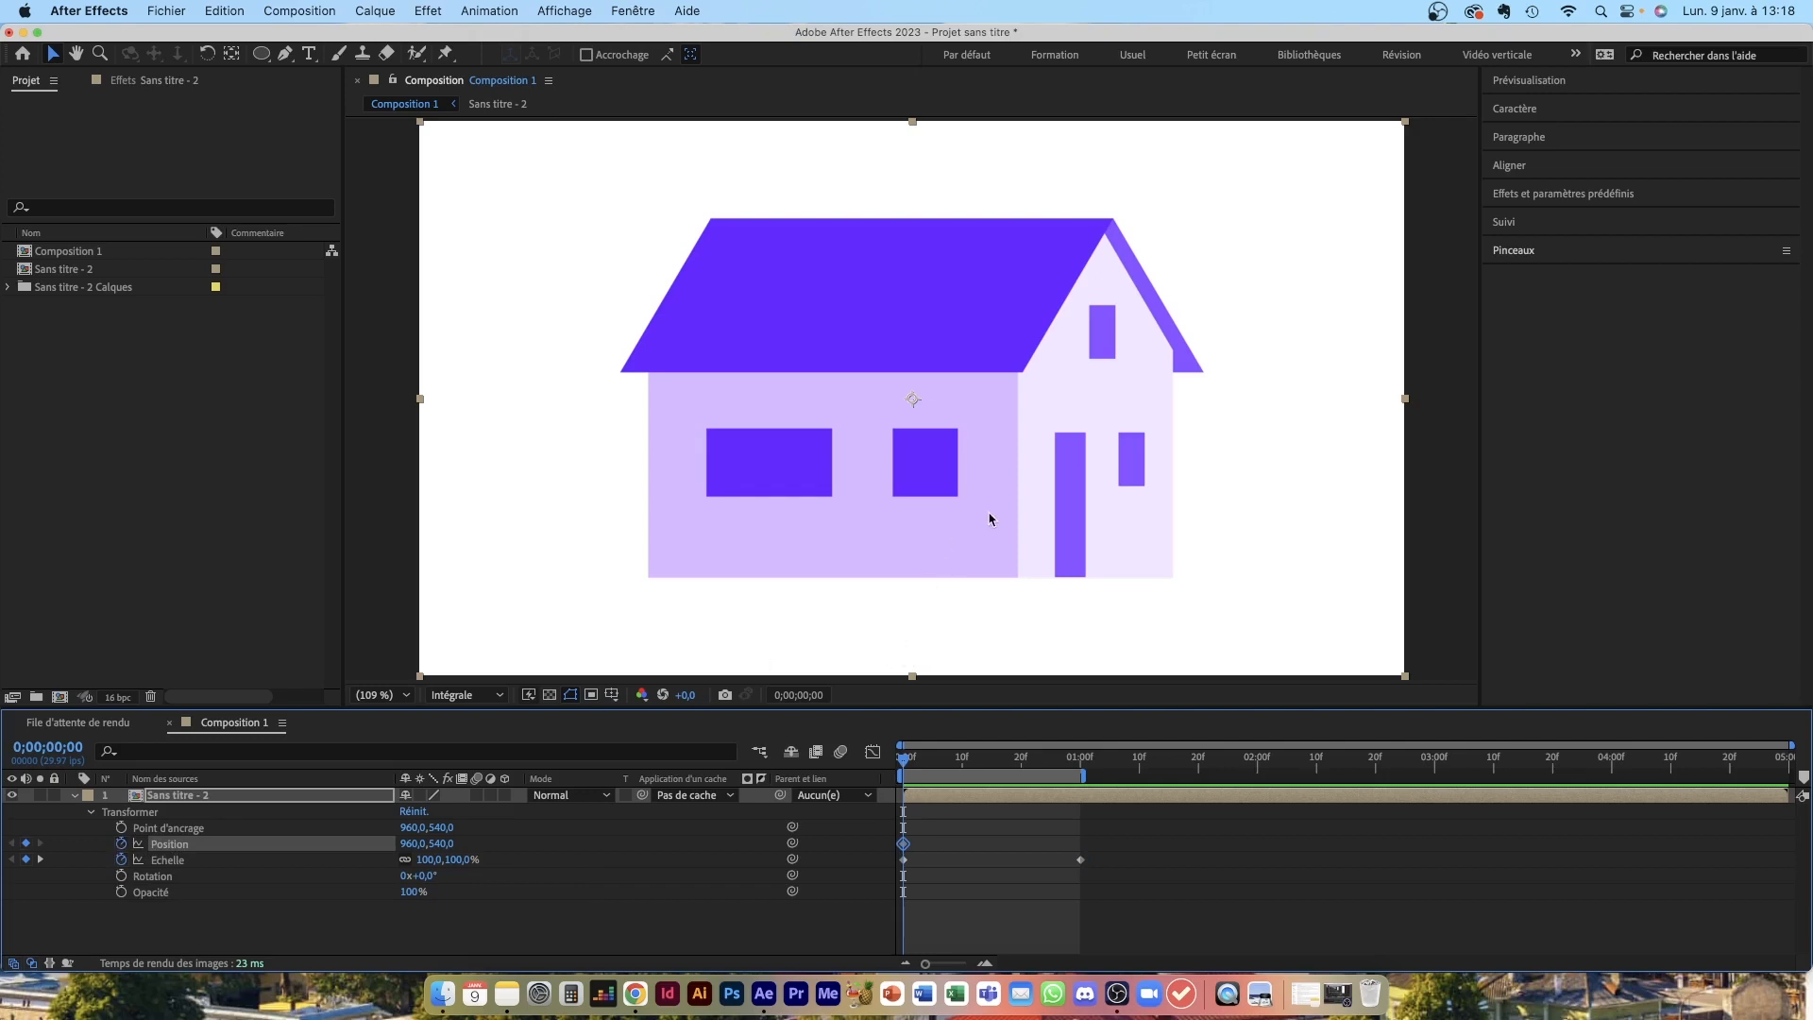
left_click_drag(989, 514, 1152, 515)
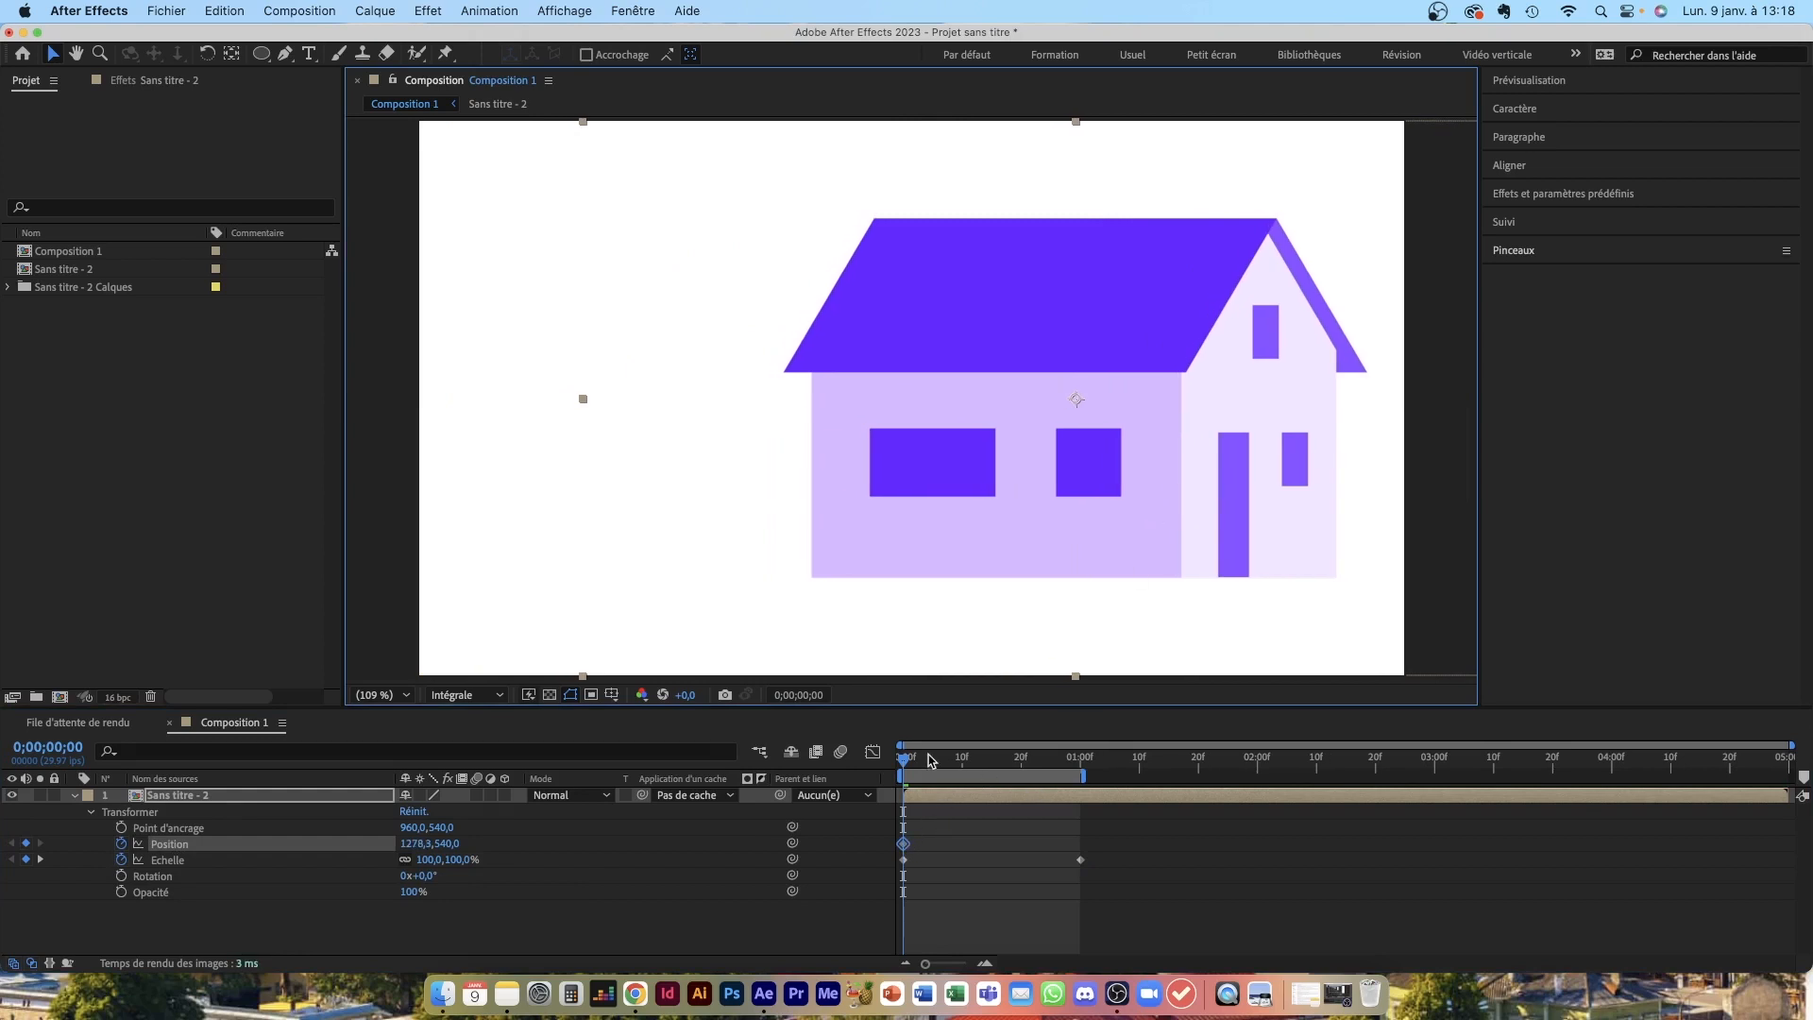
Step: At 0;00;01;00, move the house horizontally to the left, to about 463.2, 540, for a second Position keyframe, and deselect it
left_click(1077, 763)
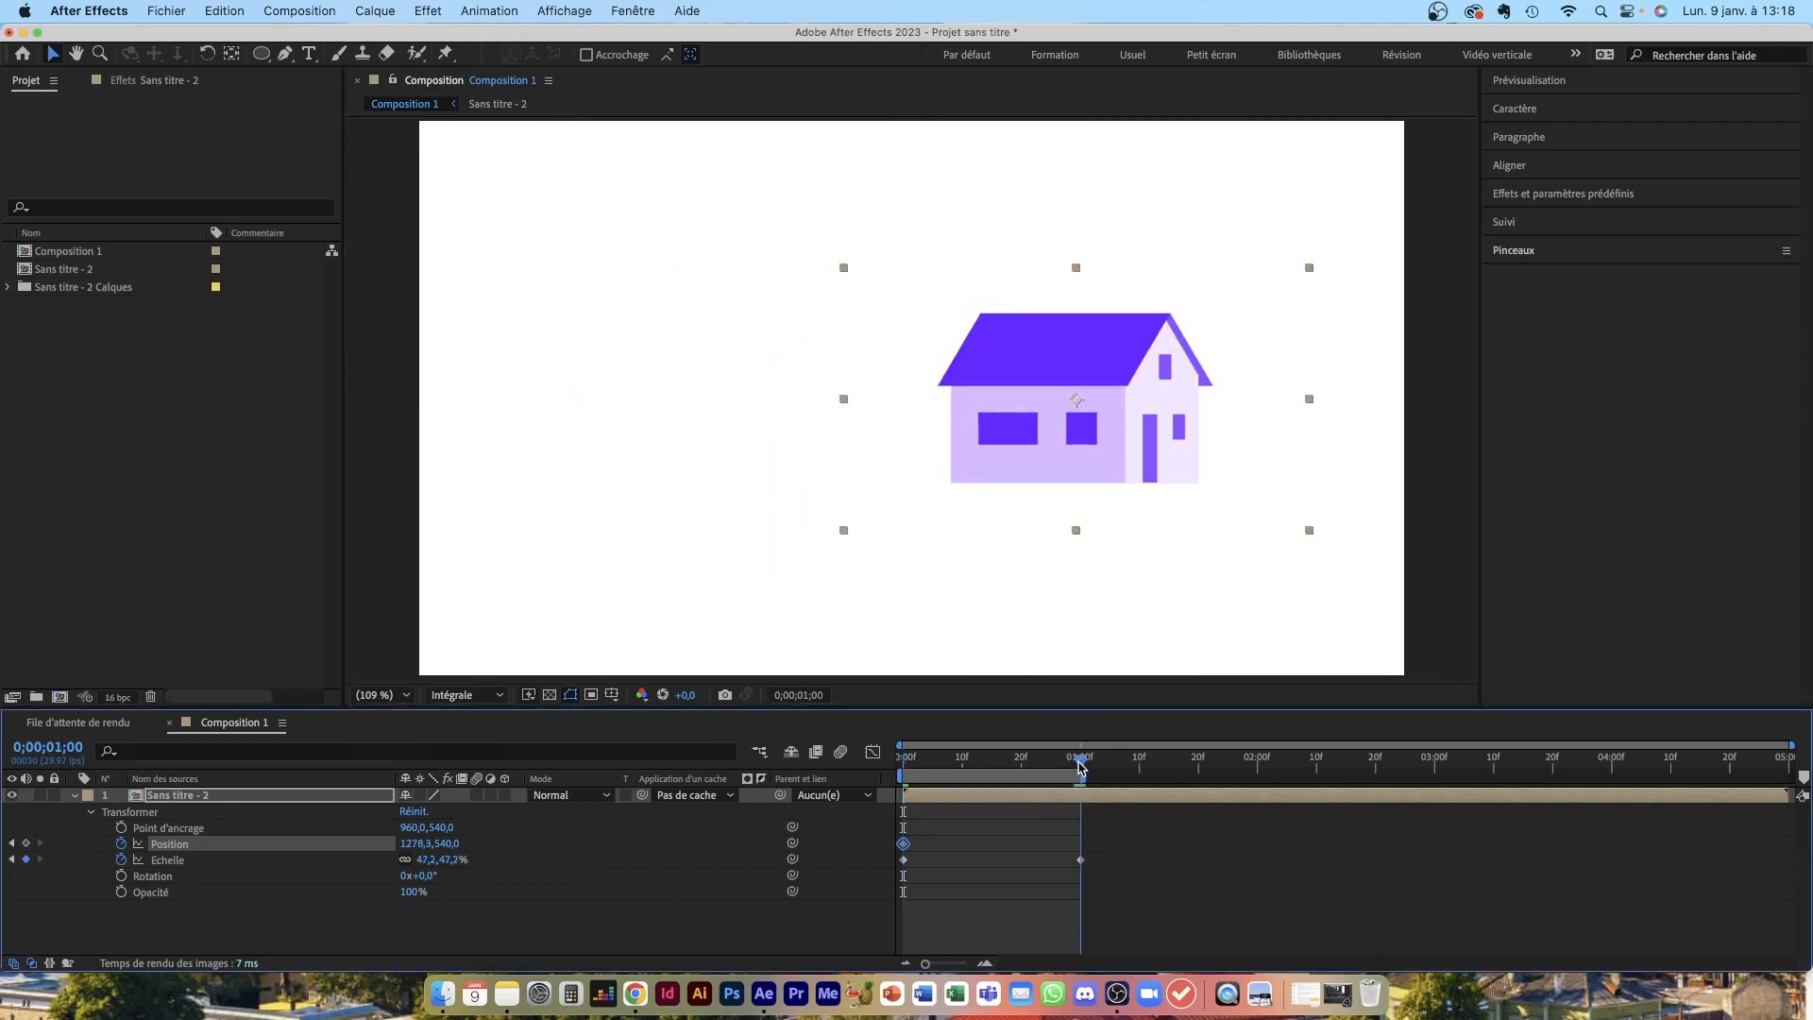
left_click_drag(1167, 437, 744, 436)
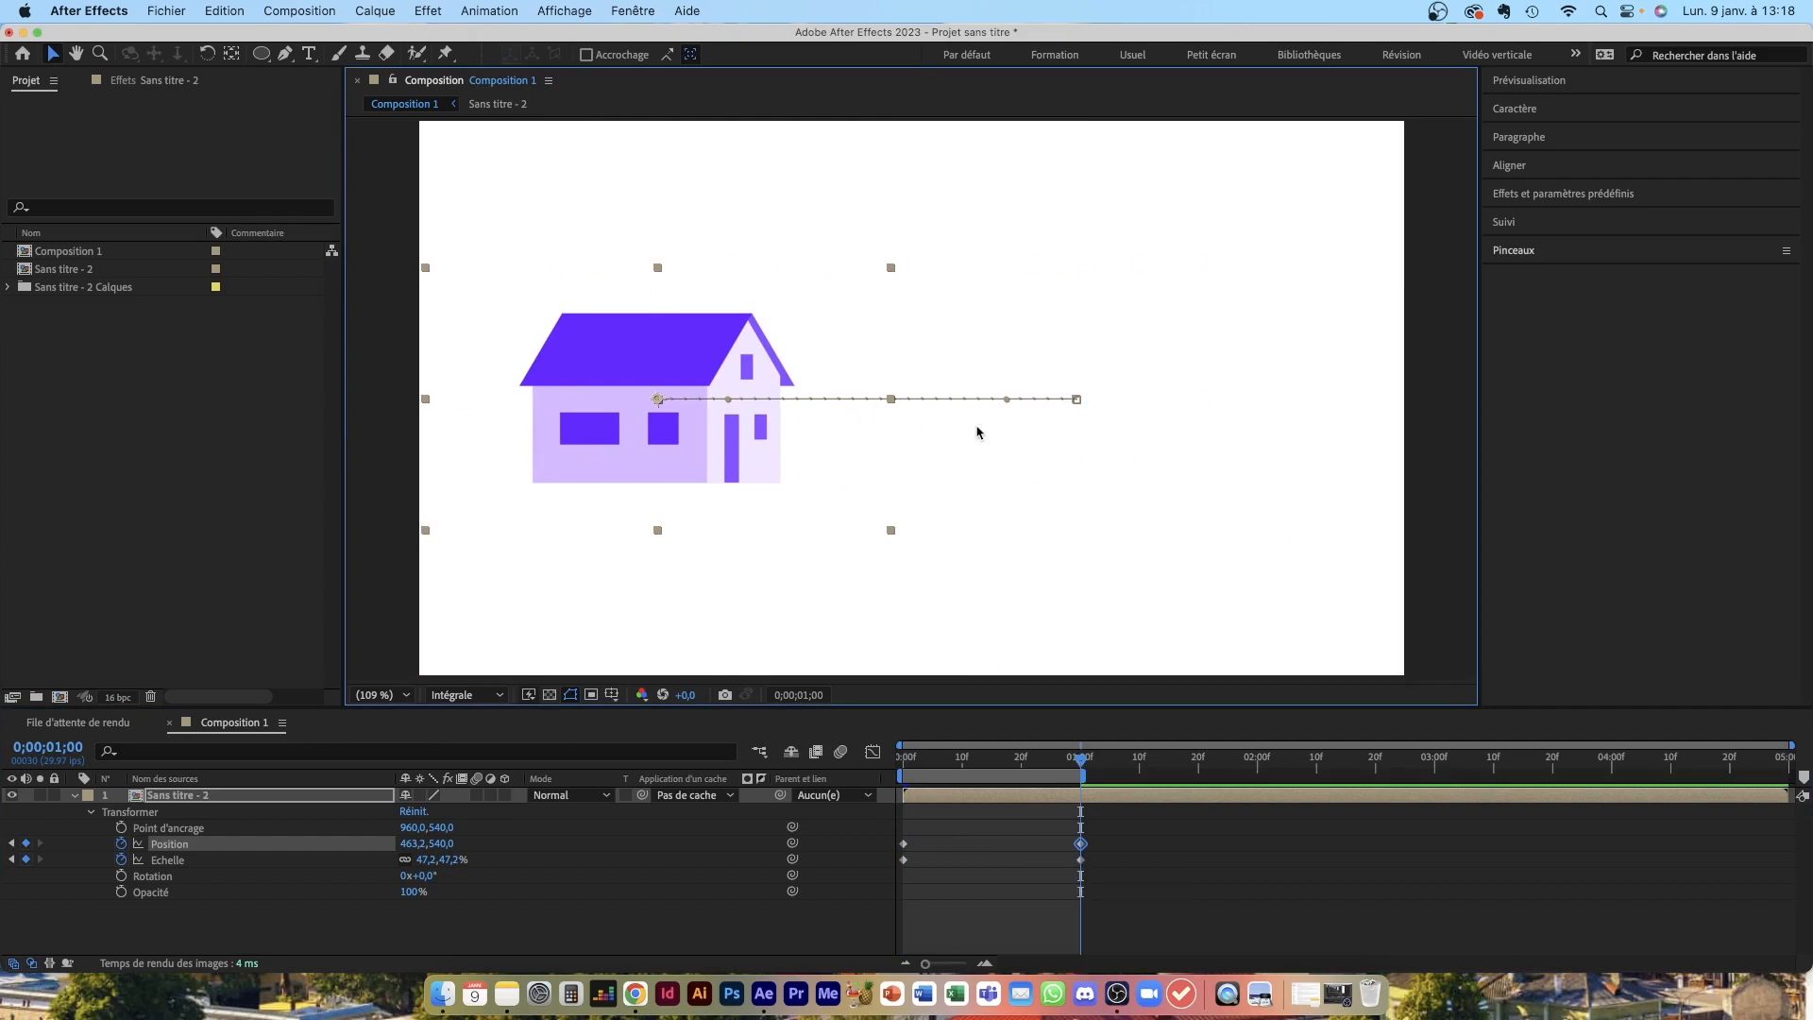
left_click(1011, 847)
Step: Preview the house's combined position and scale animation from 0;00;00;00
key("space")
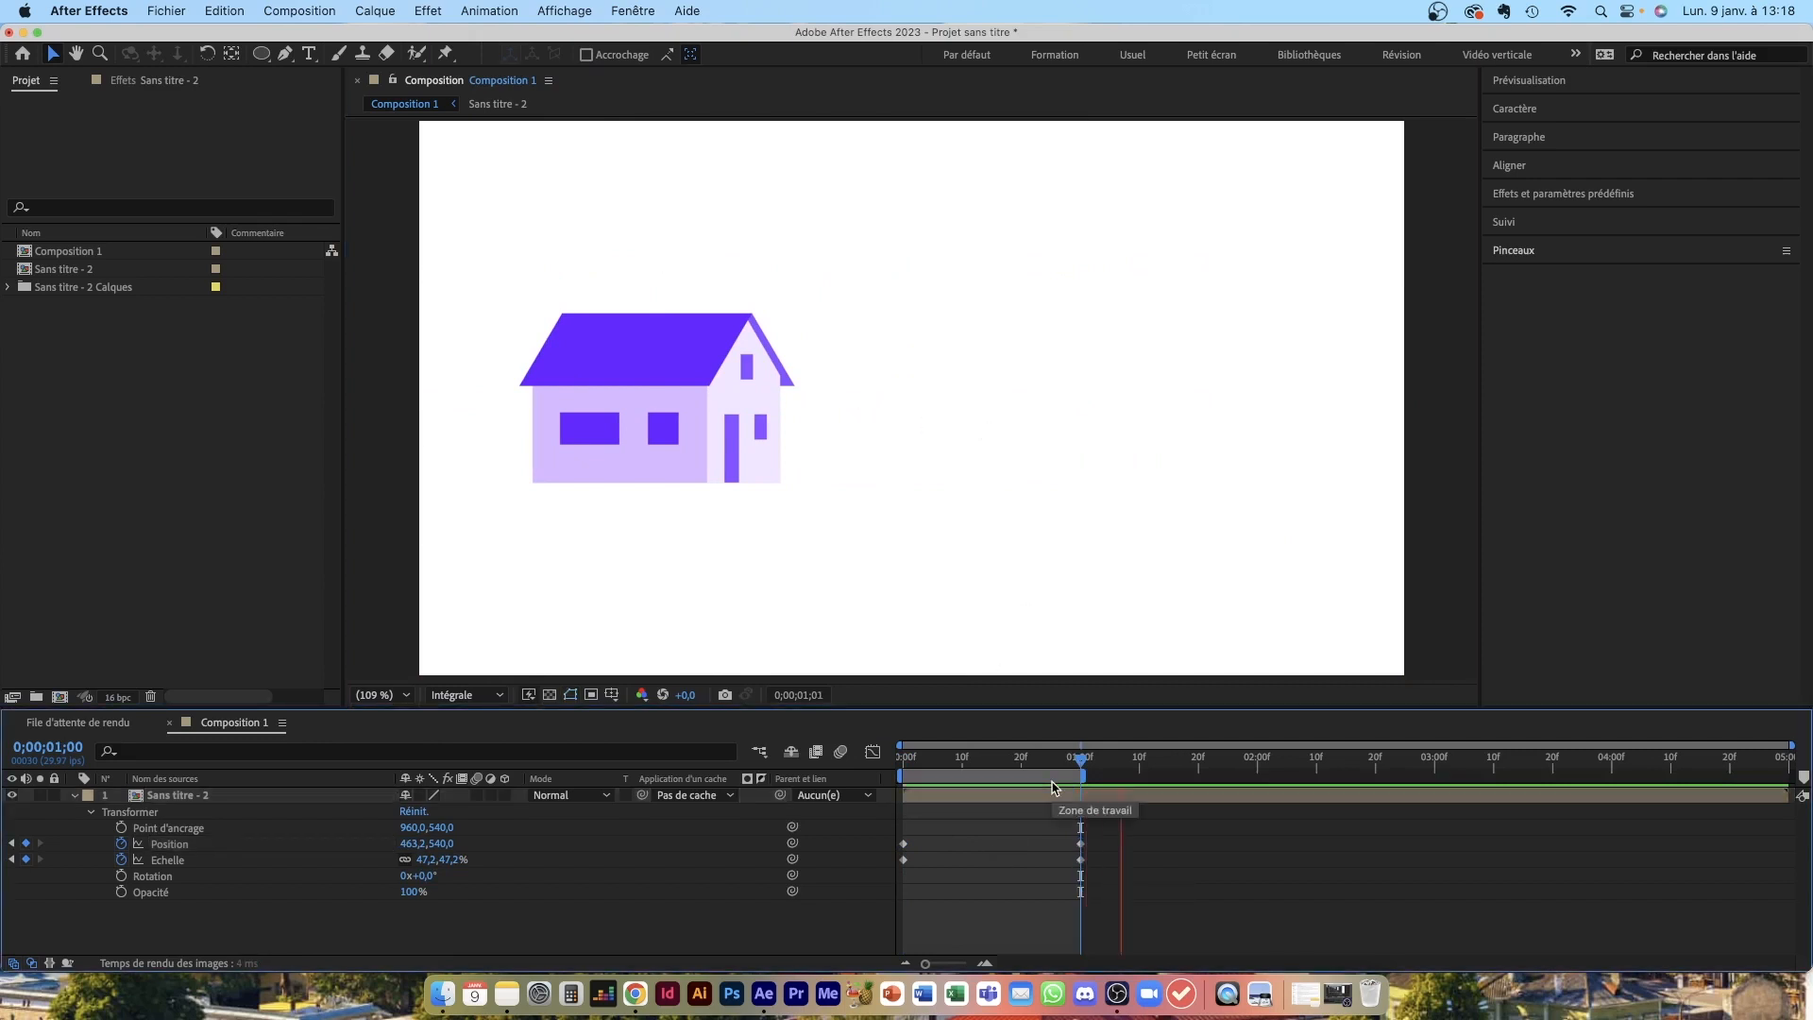
left_click_drag(1007, 763, 898, 763)
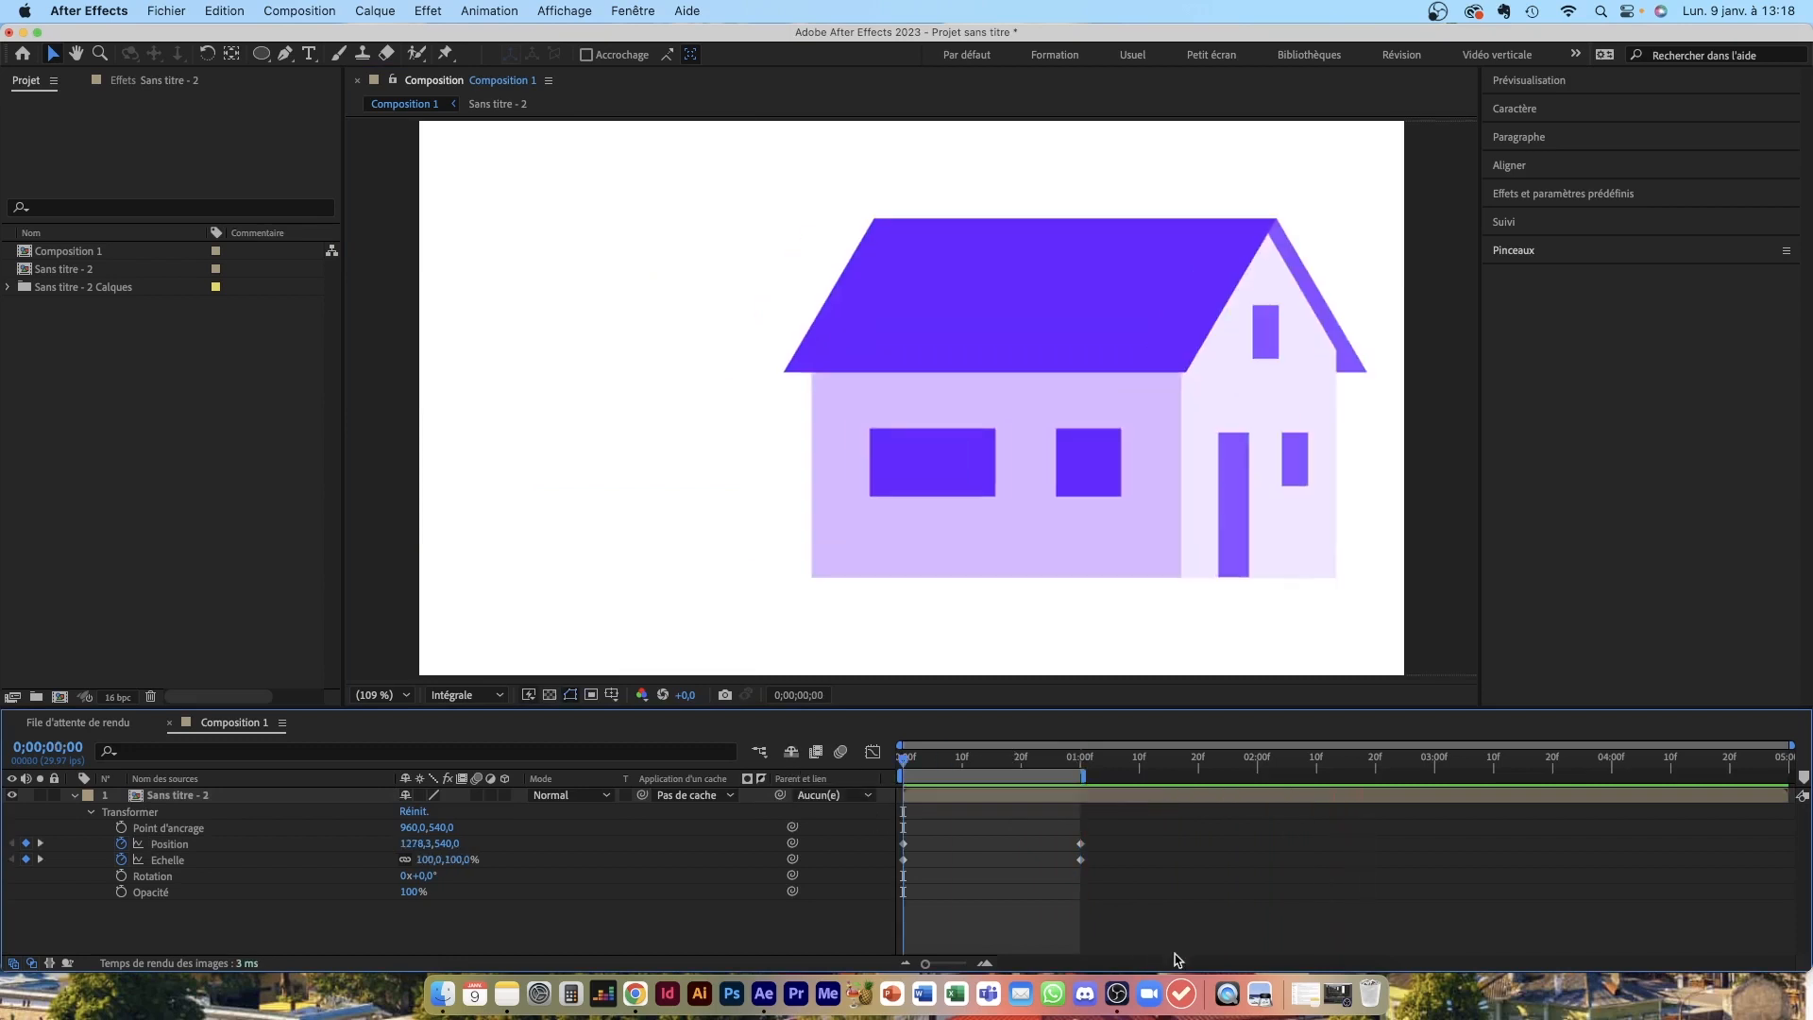
key("space")
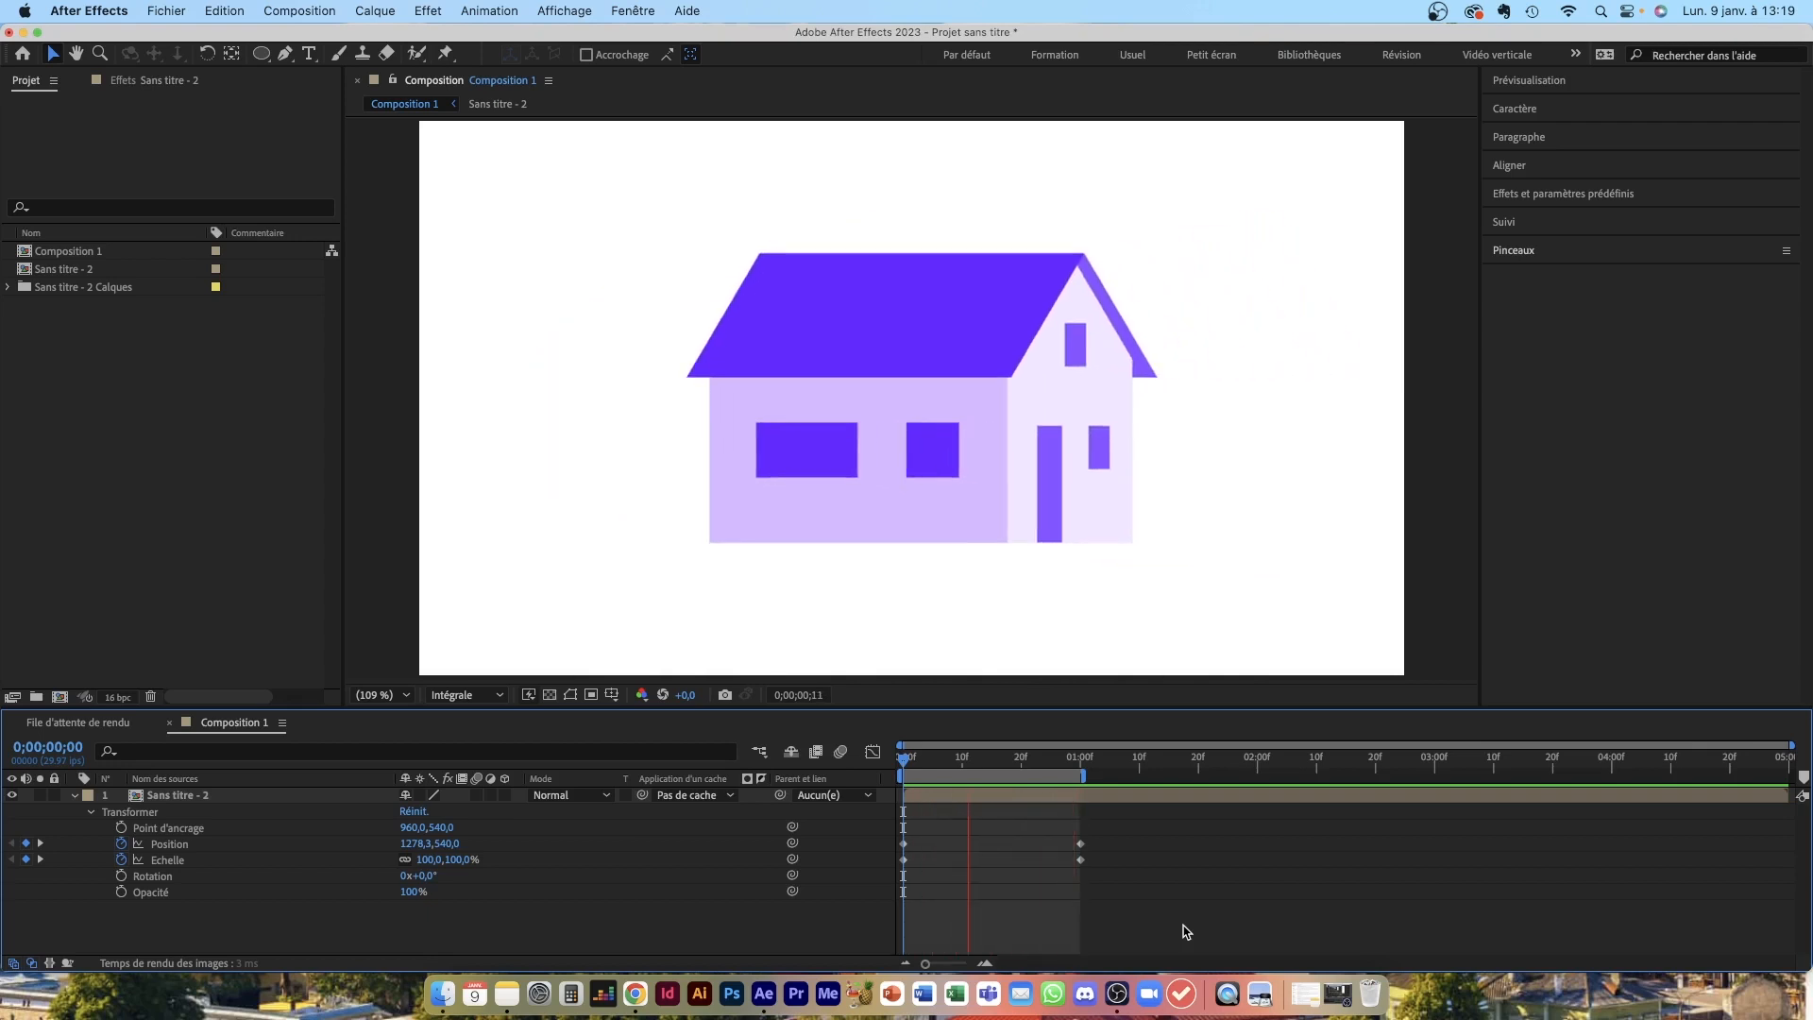
key("space")
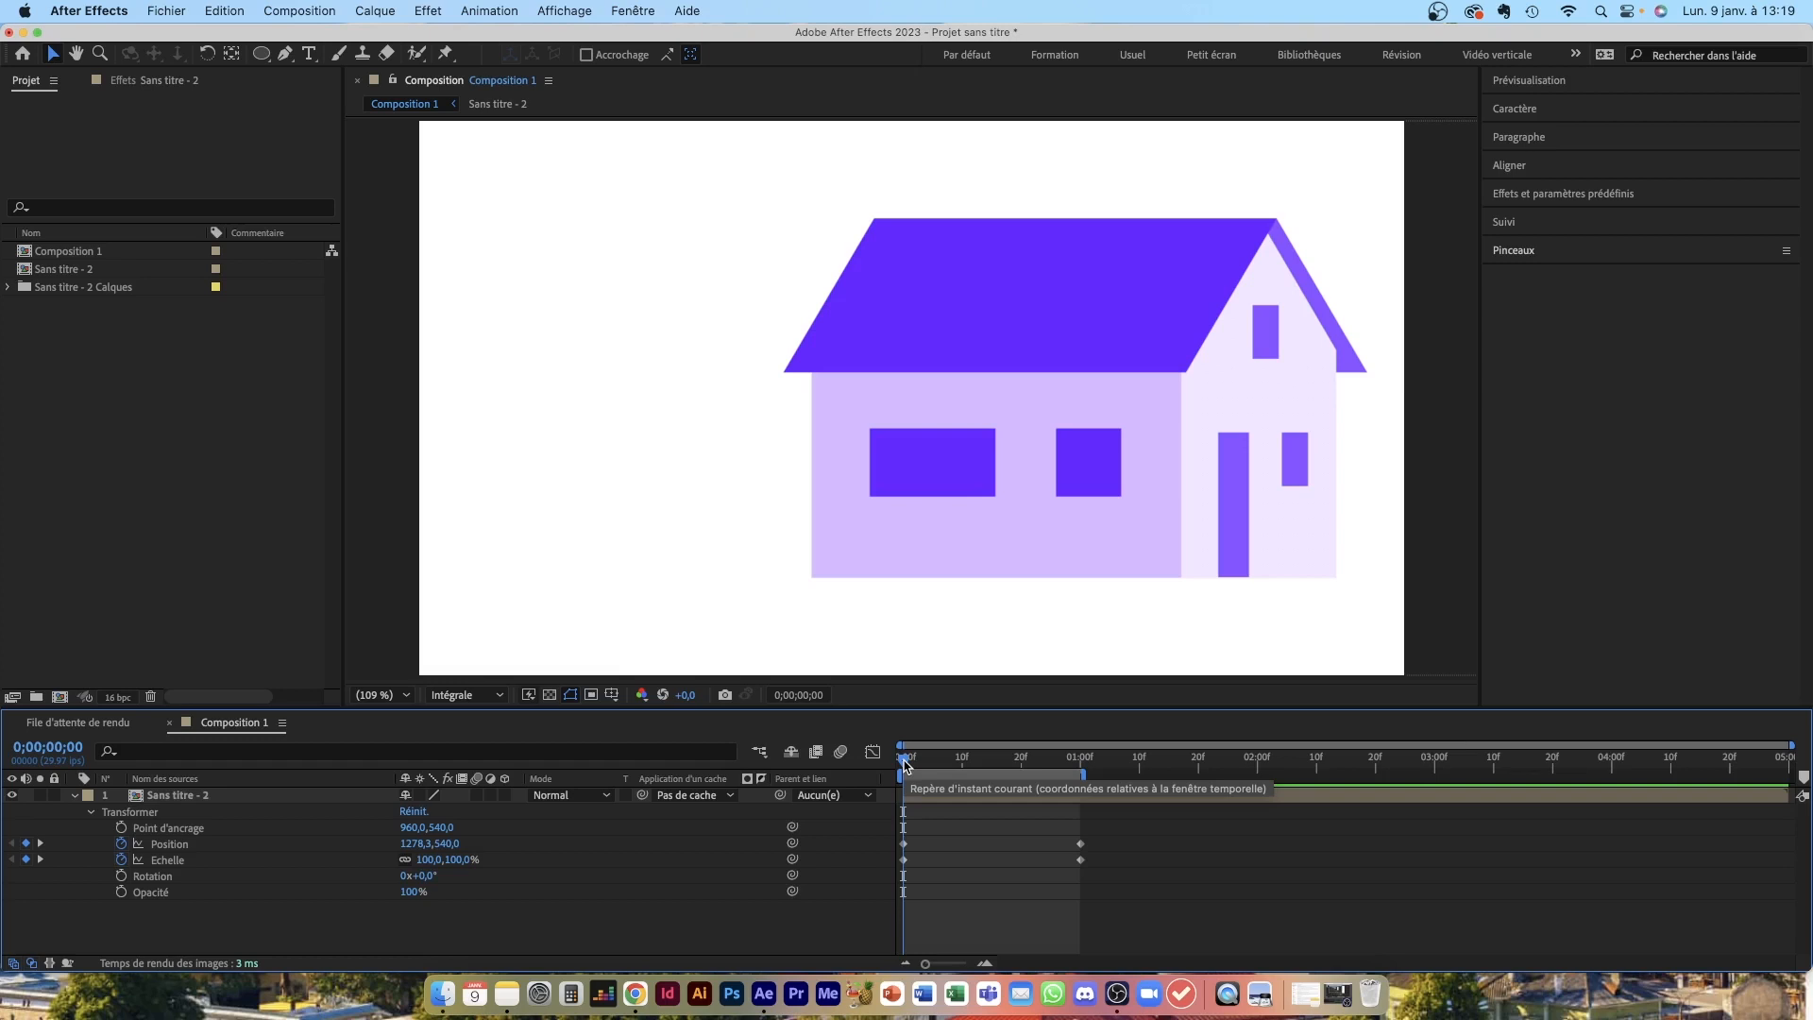
key("space")
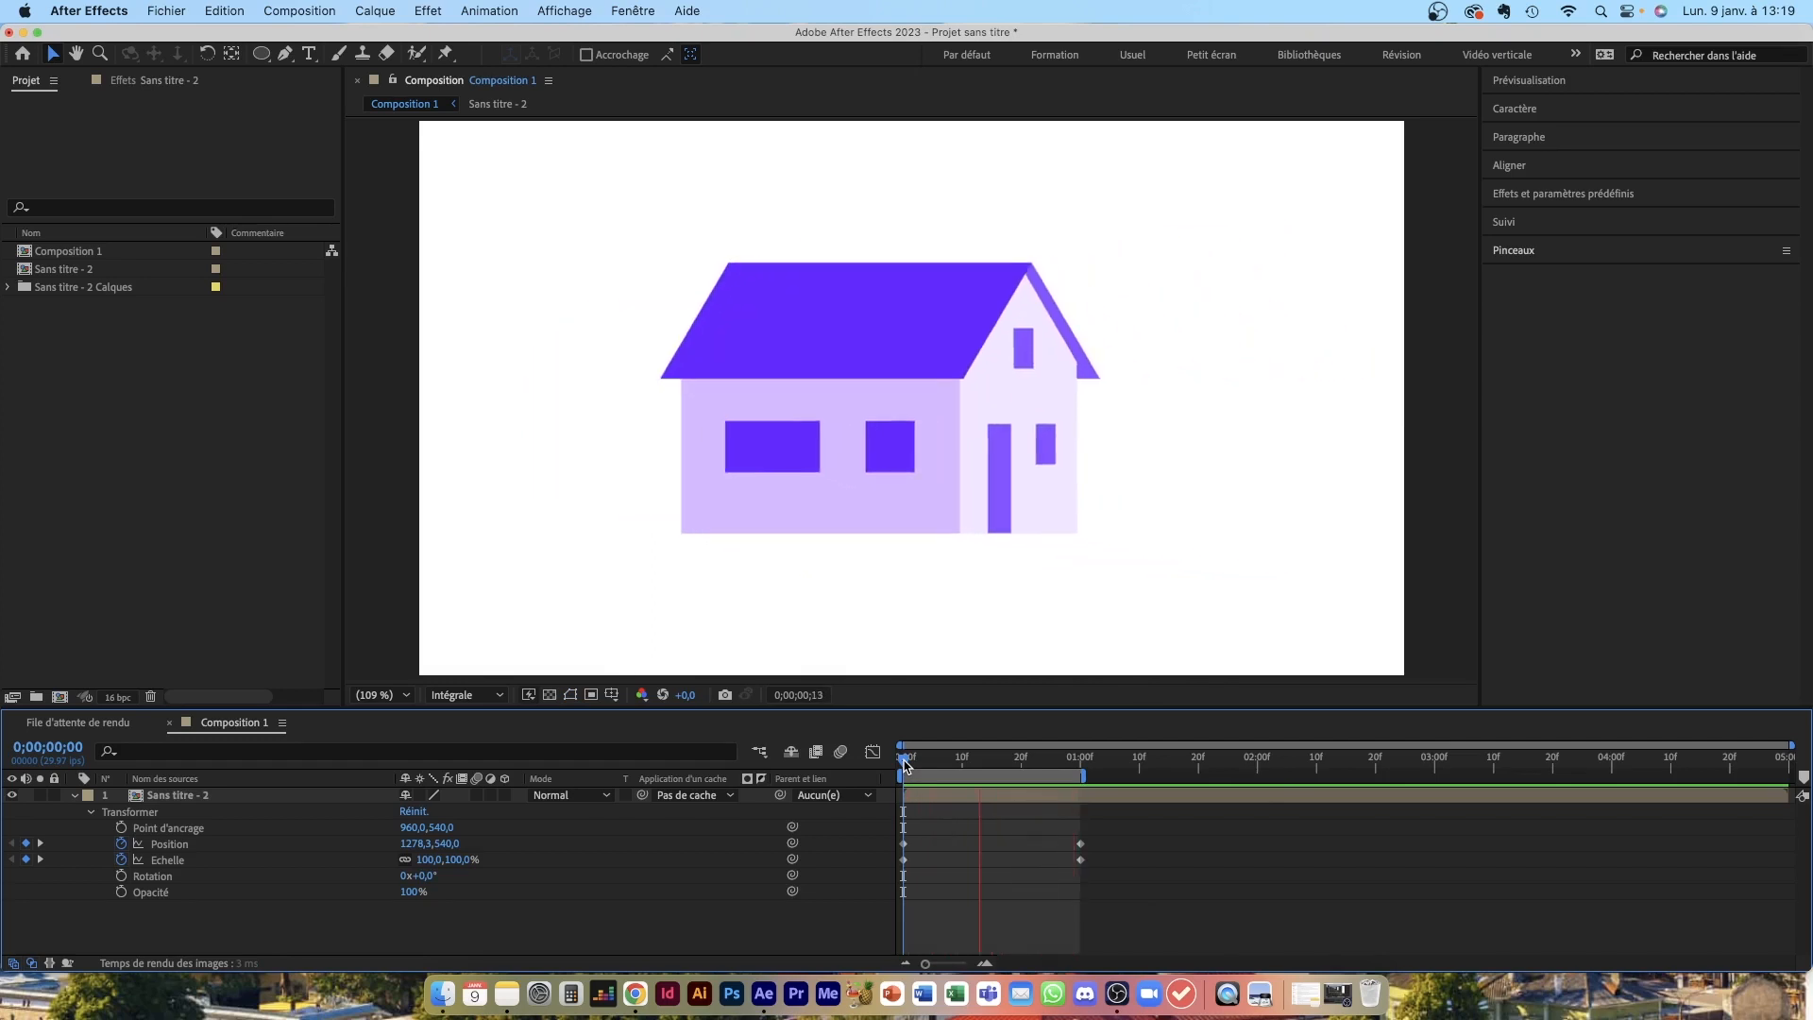
key("space")
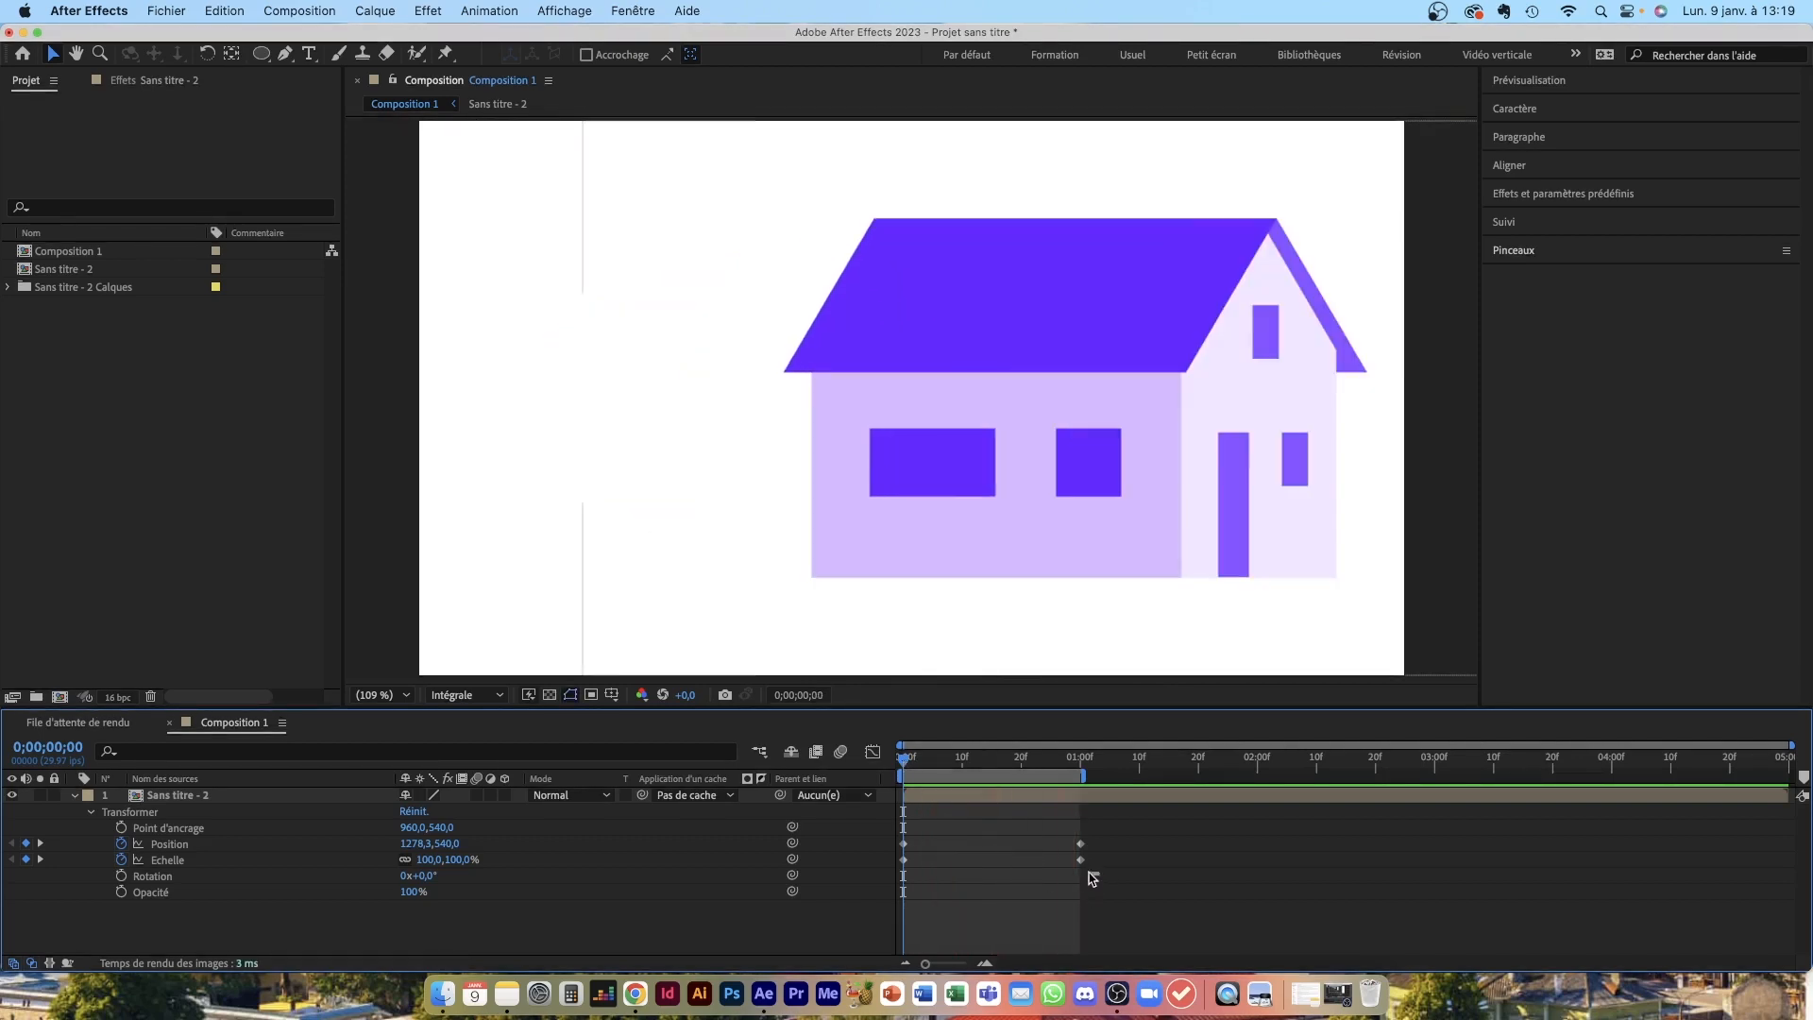
Step: Select both Echelle keyframes, show the graph editor and switch it to the value graph
left_click_drag(1101, 880, 897, 855)
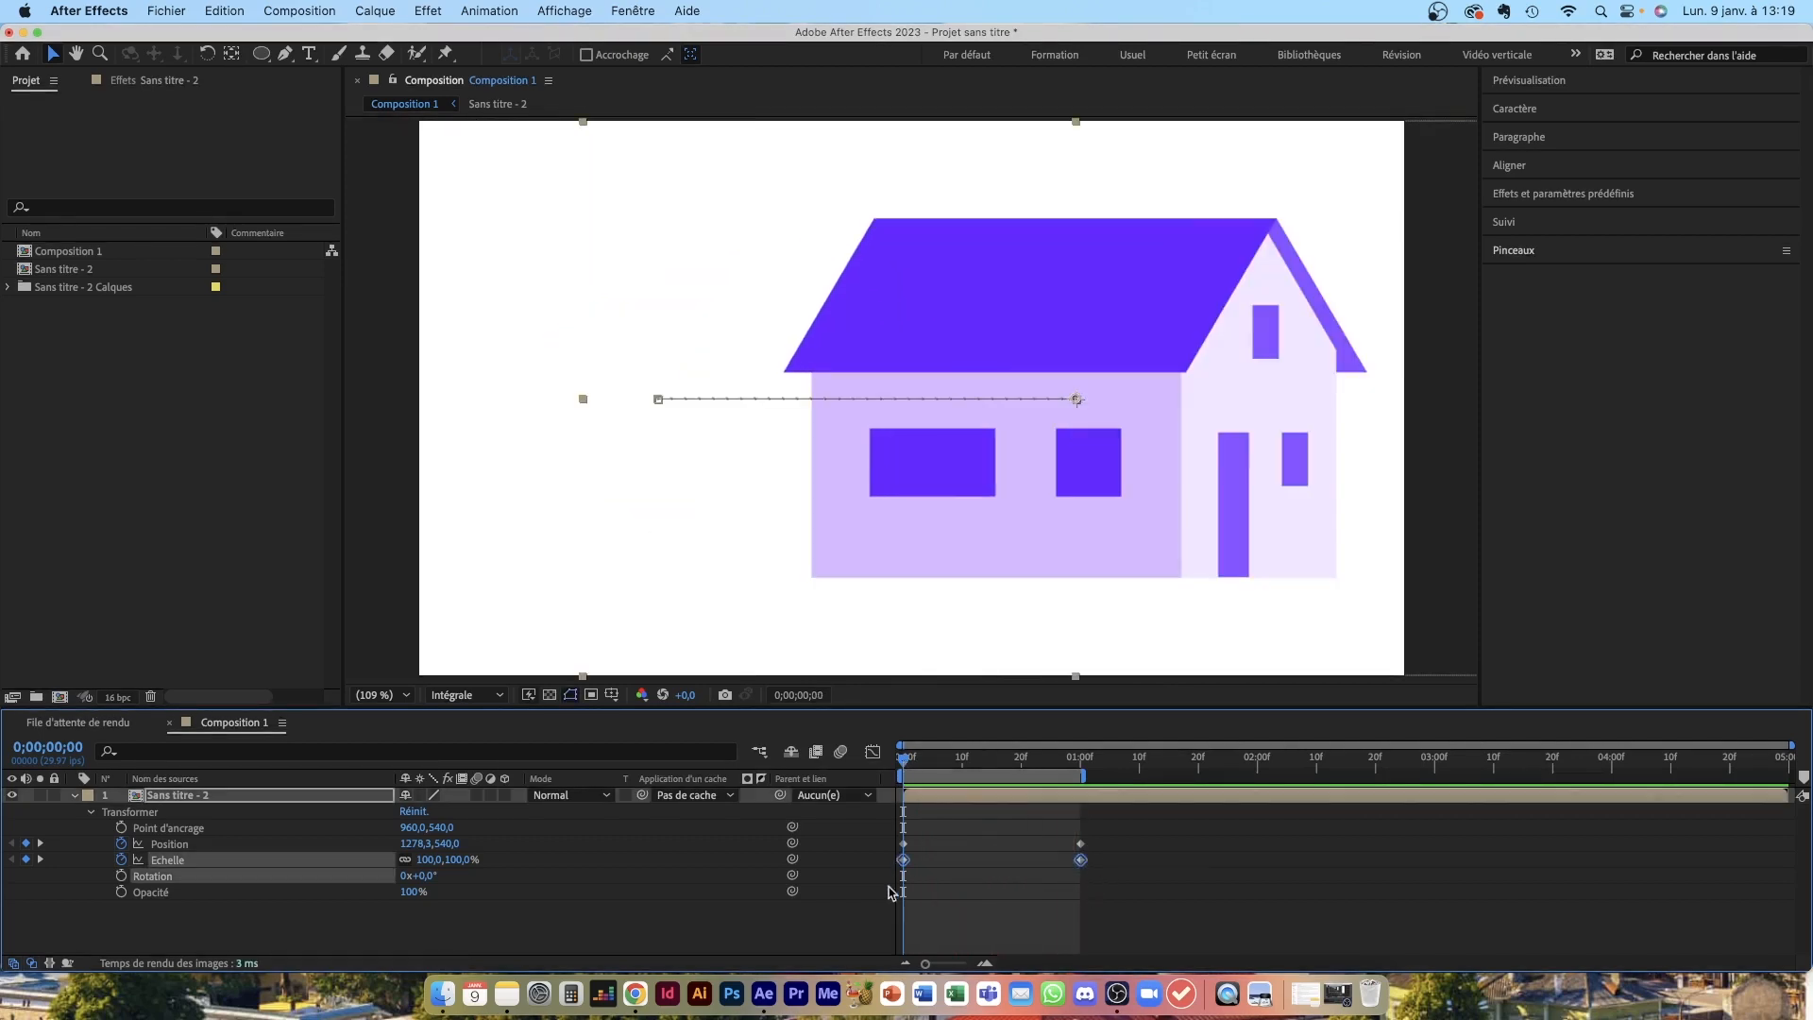
left_click(872, 753)
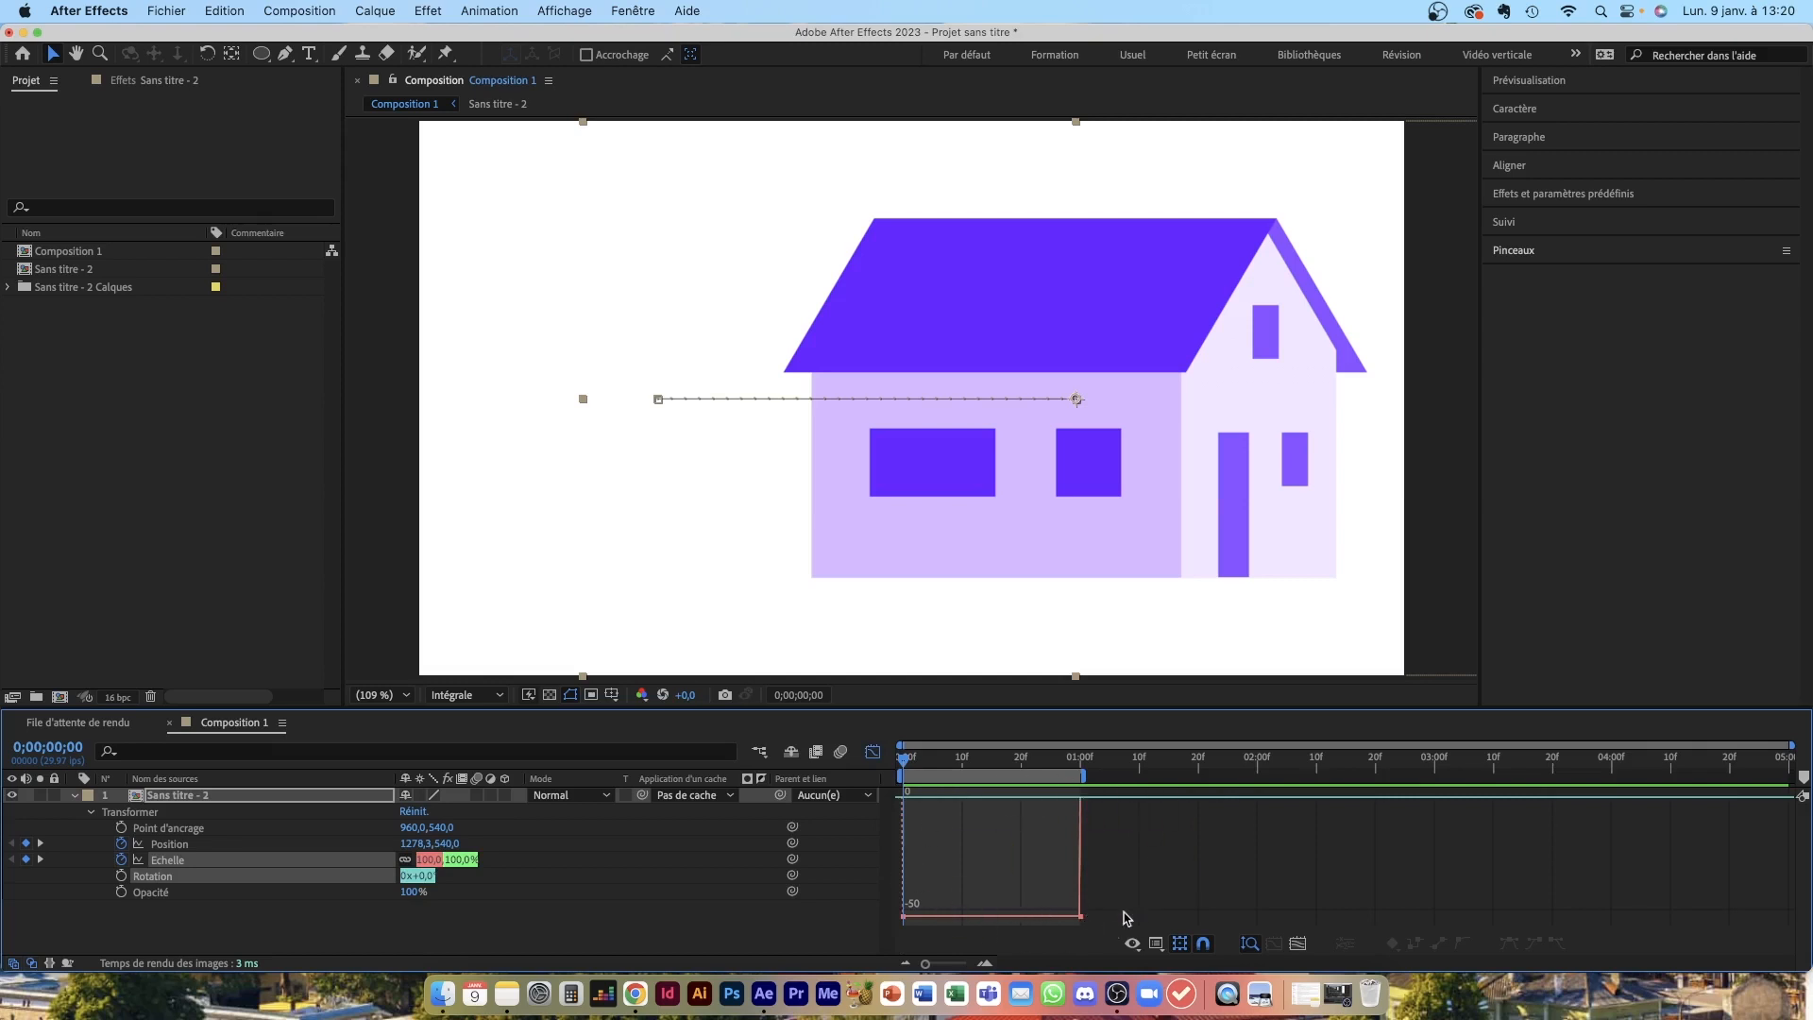
mouse_move(1082, 920)
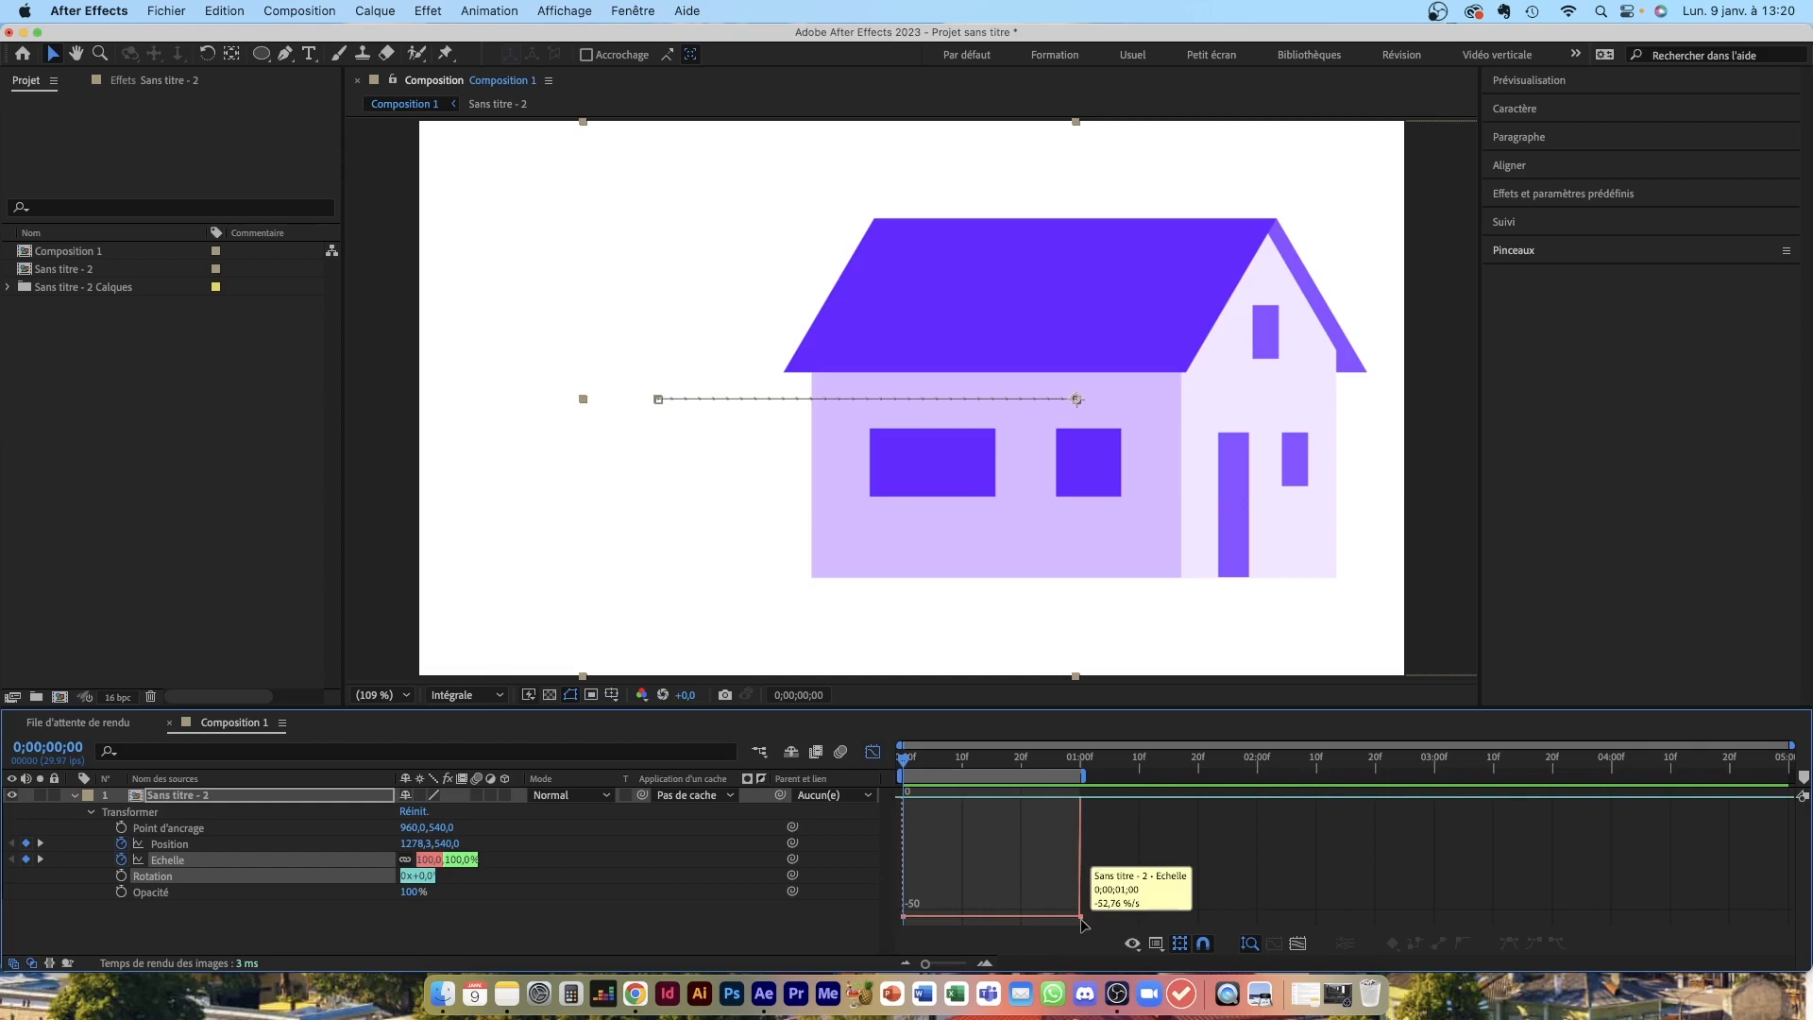
left_click(1156, 944)
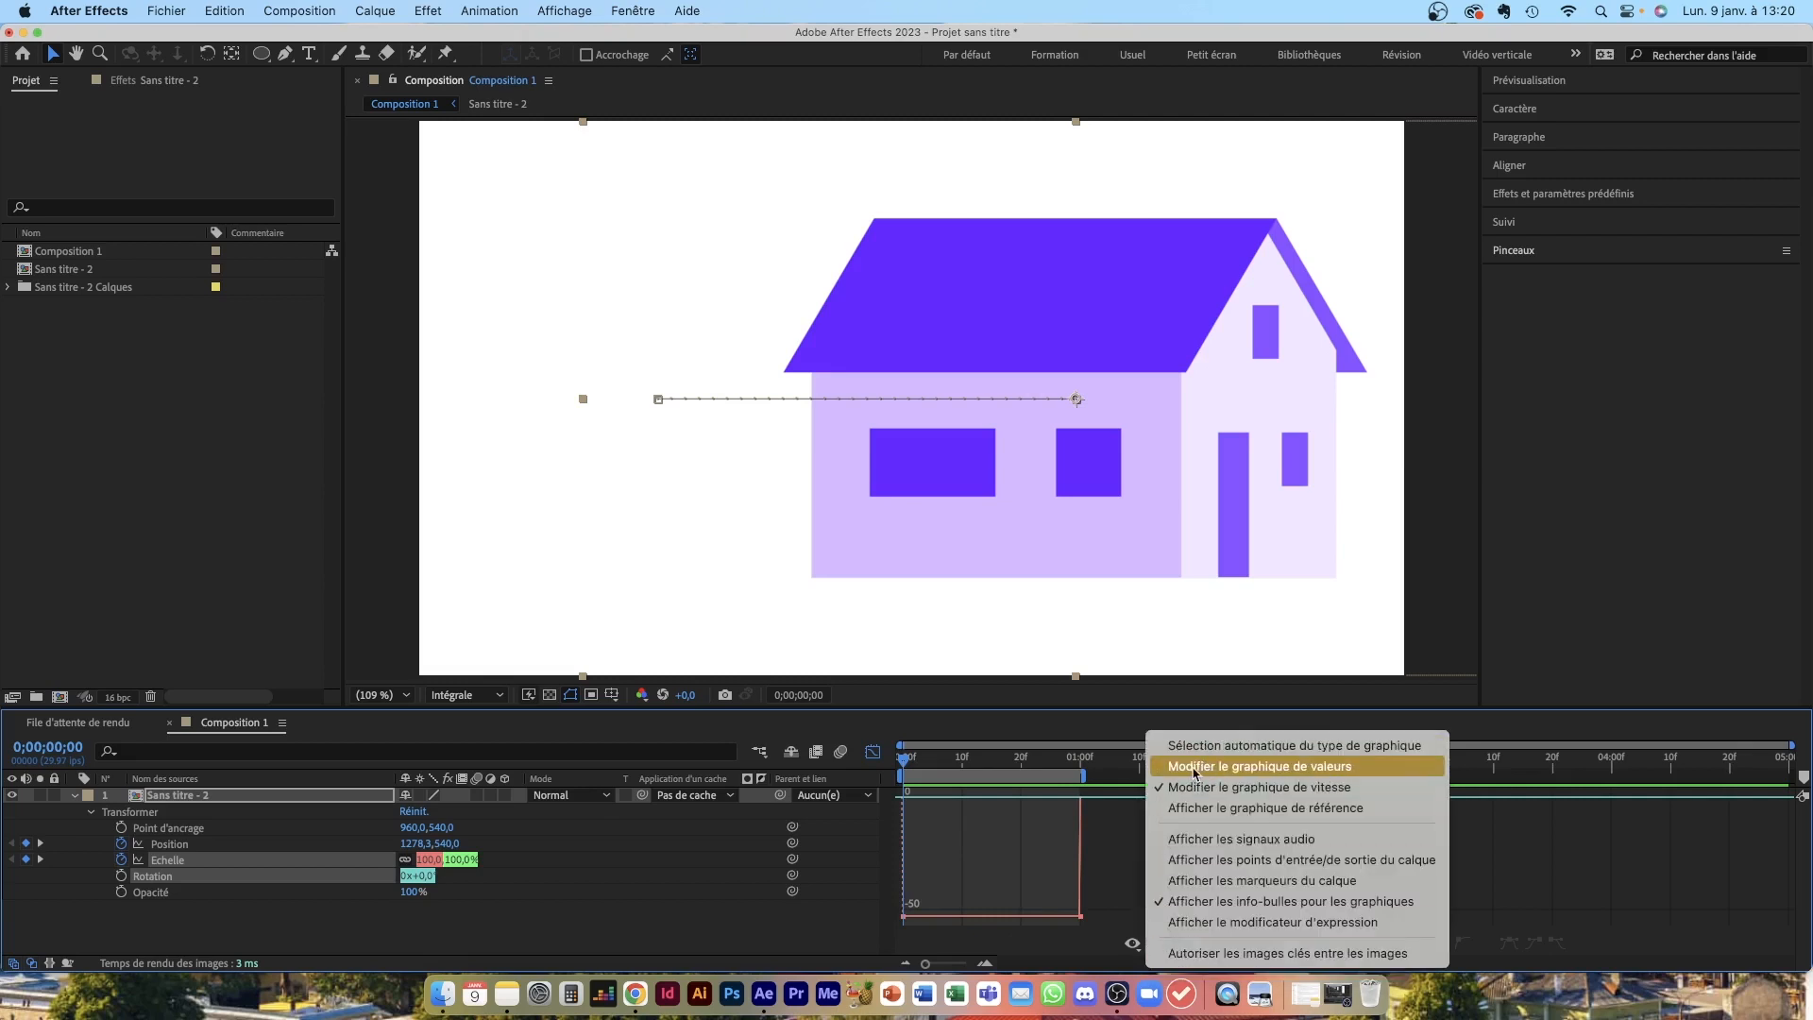
left_click(1249, 772)
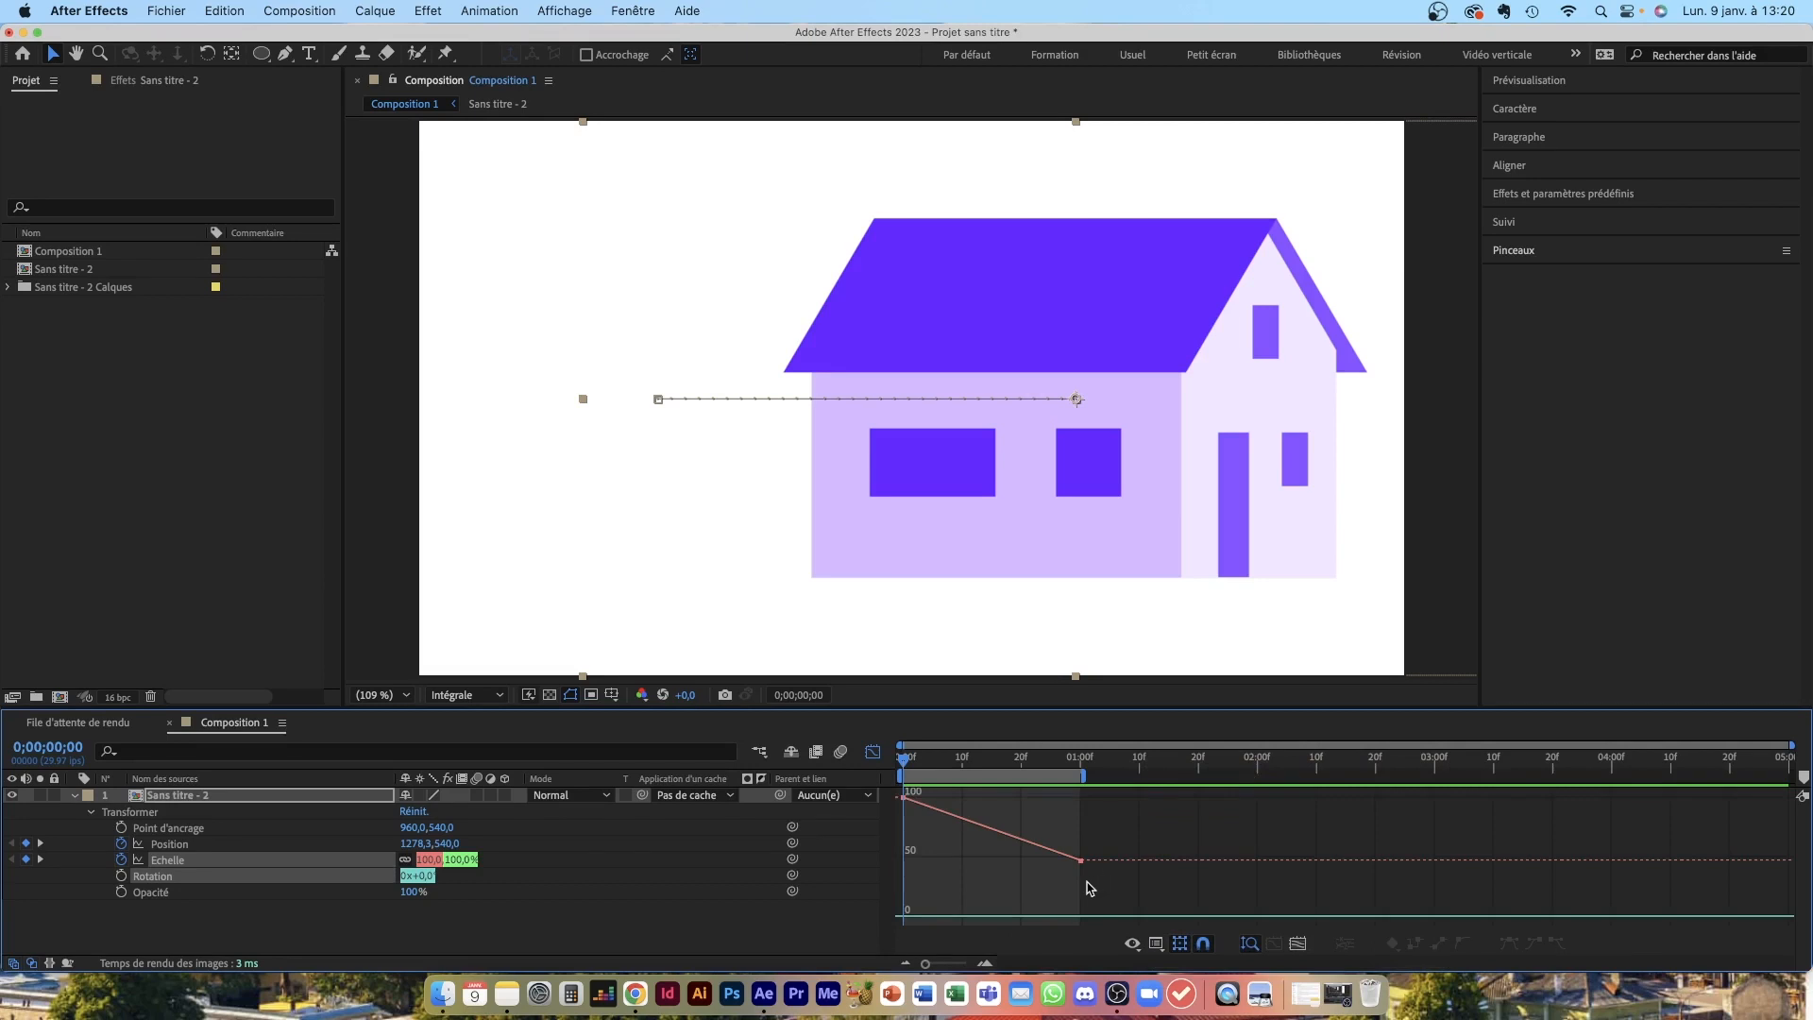
Step: Show only the Echelle curve in the graph editor and apply Easy Ease to both of its keyframes
left_click(185, 918)
left_click(182, 861)
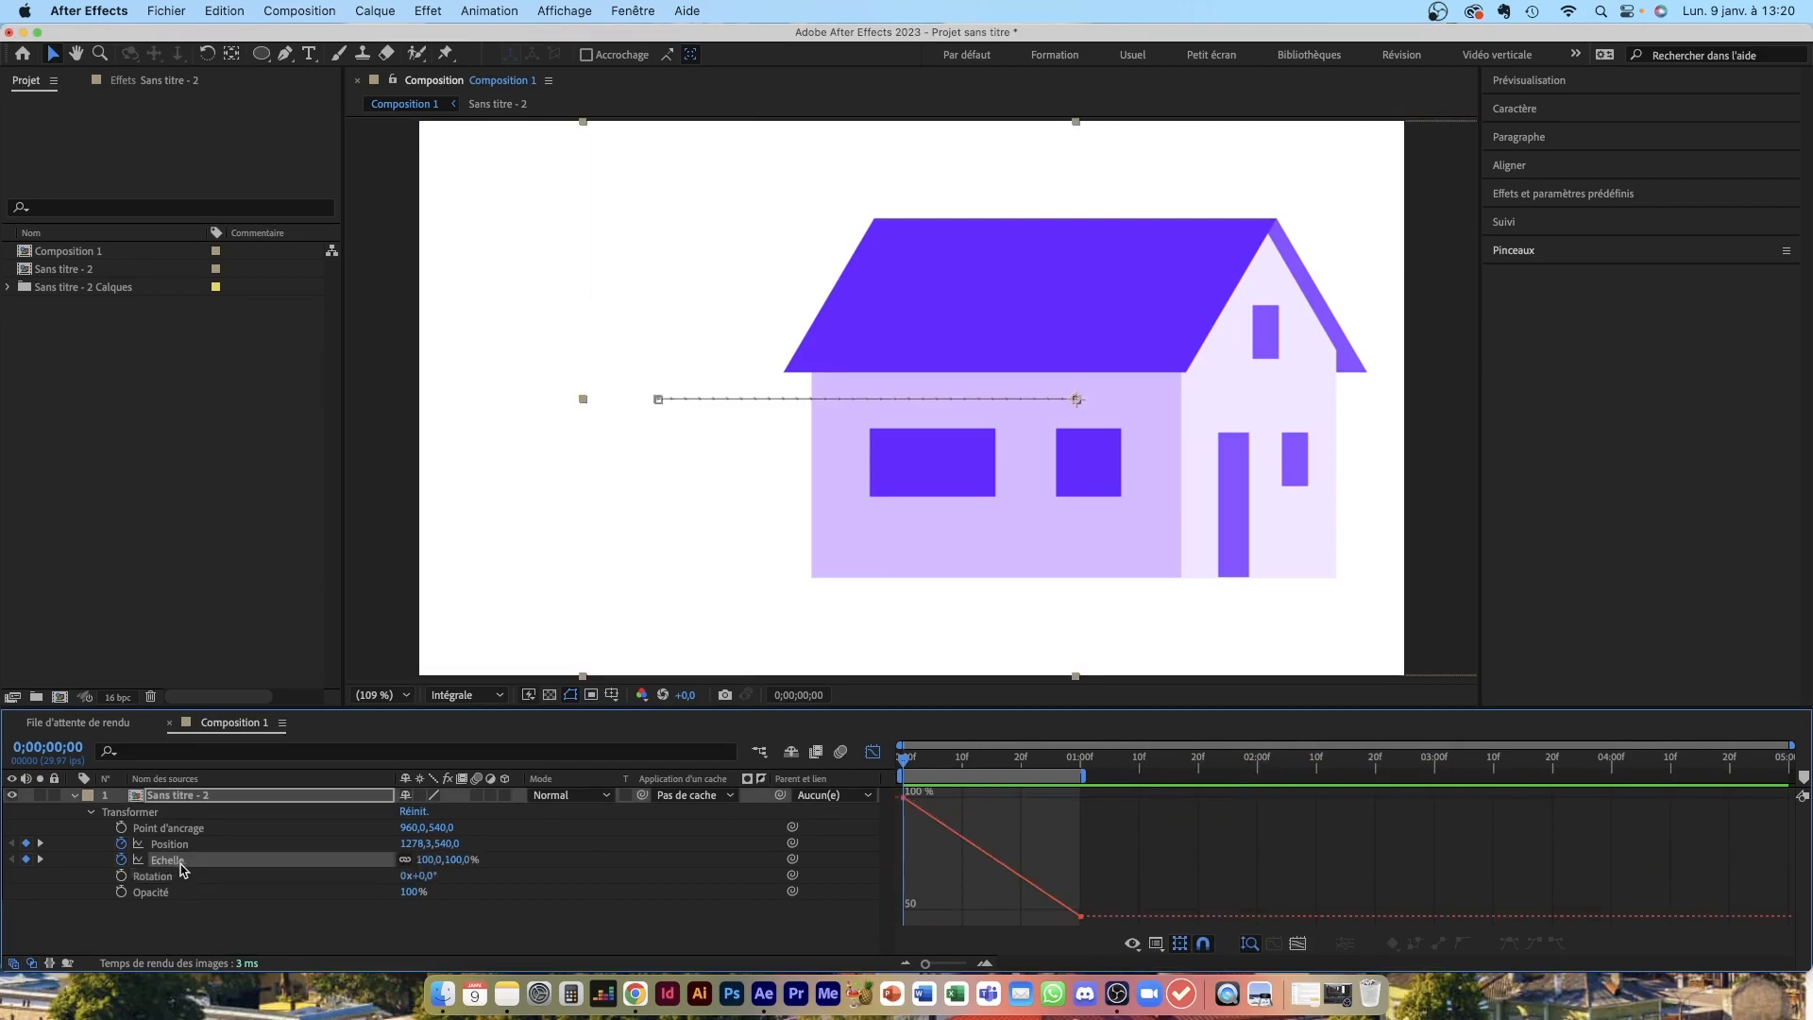
mouse_move(904, 804)
left_click_drag(1106, 928, 884, 791)
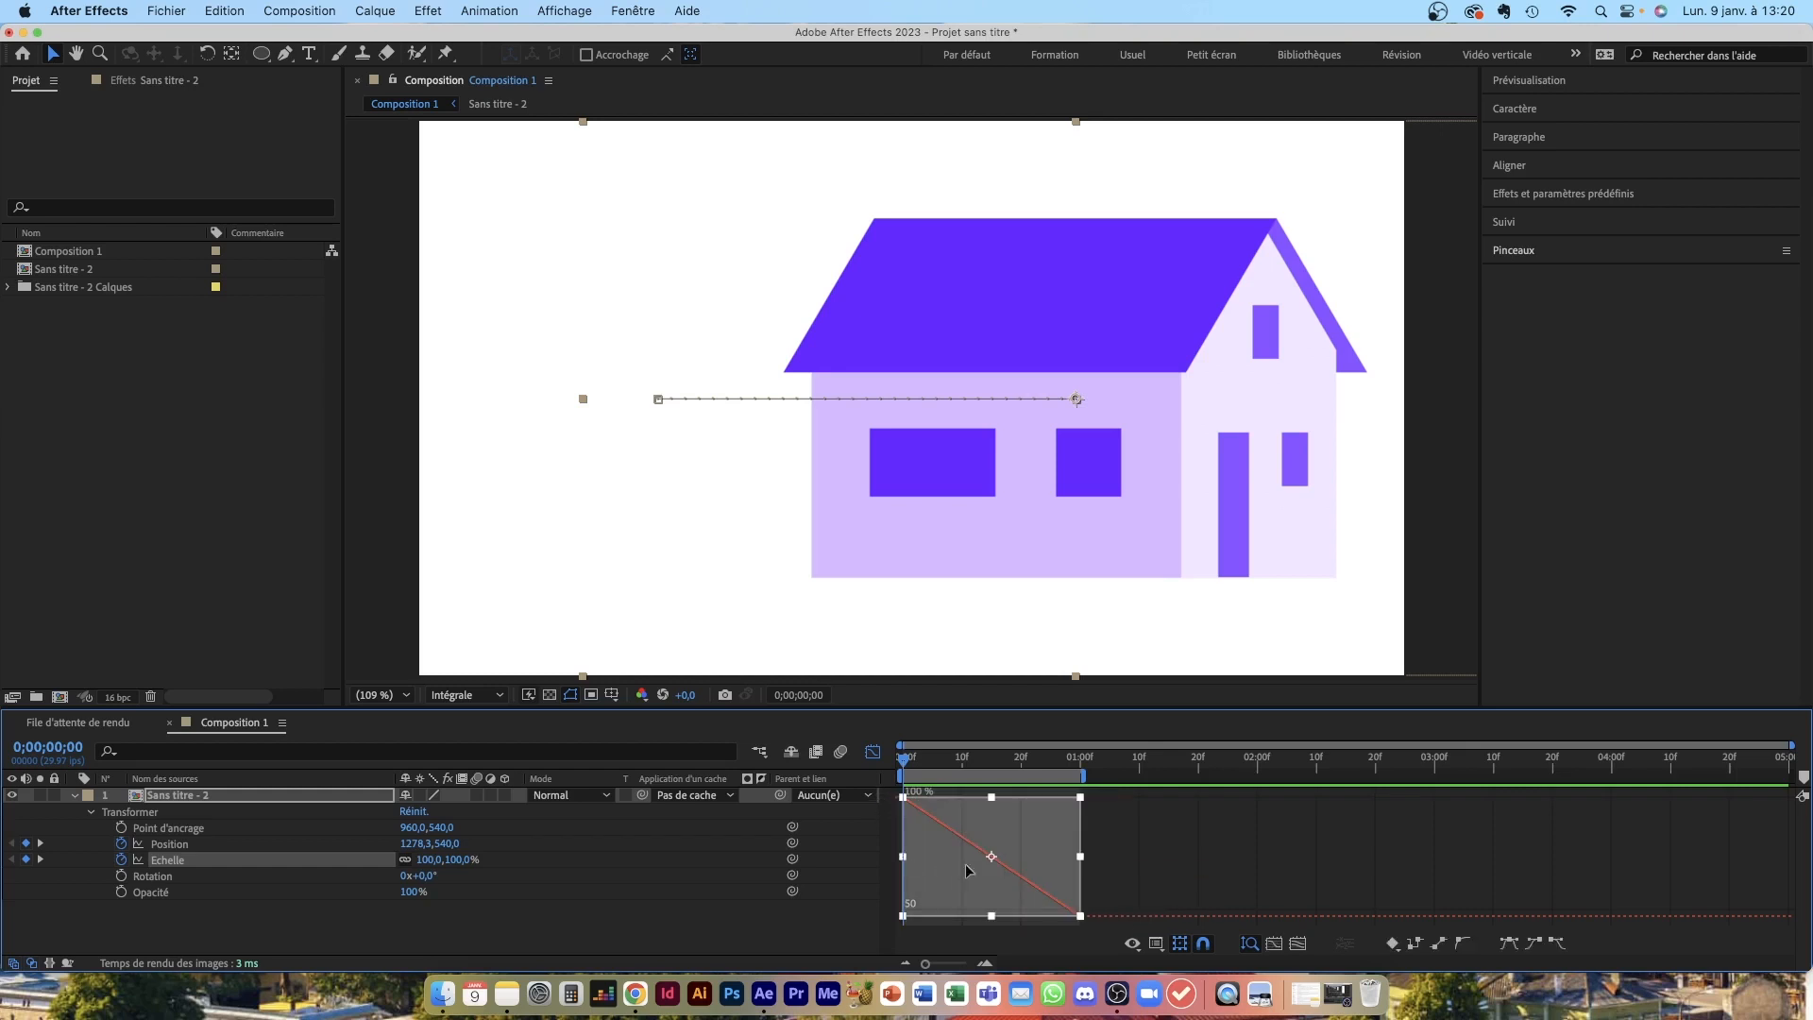
left_click(1510, 946)
Step: Apply Easy Ease to both Position keyframes in the value graph and preview the smoothed movement
left_click(175, 844)
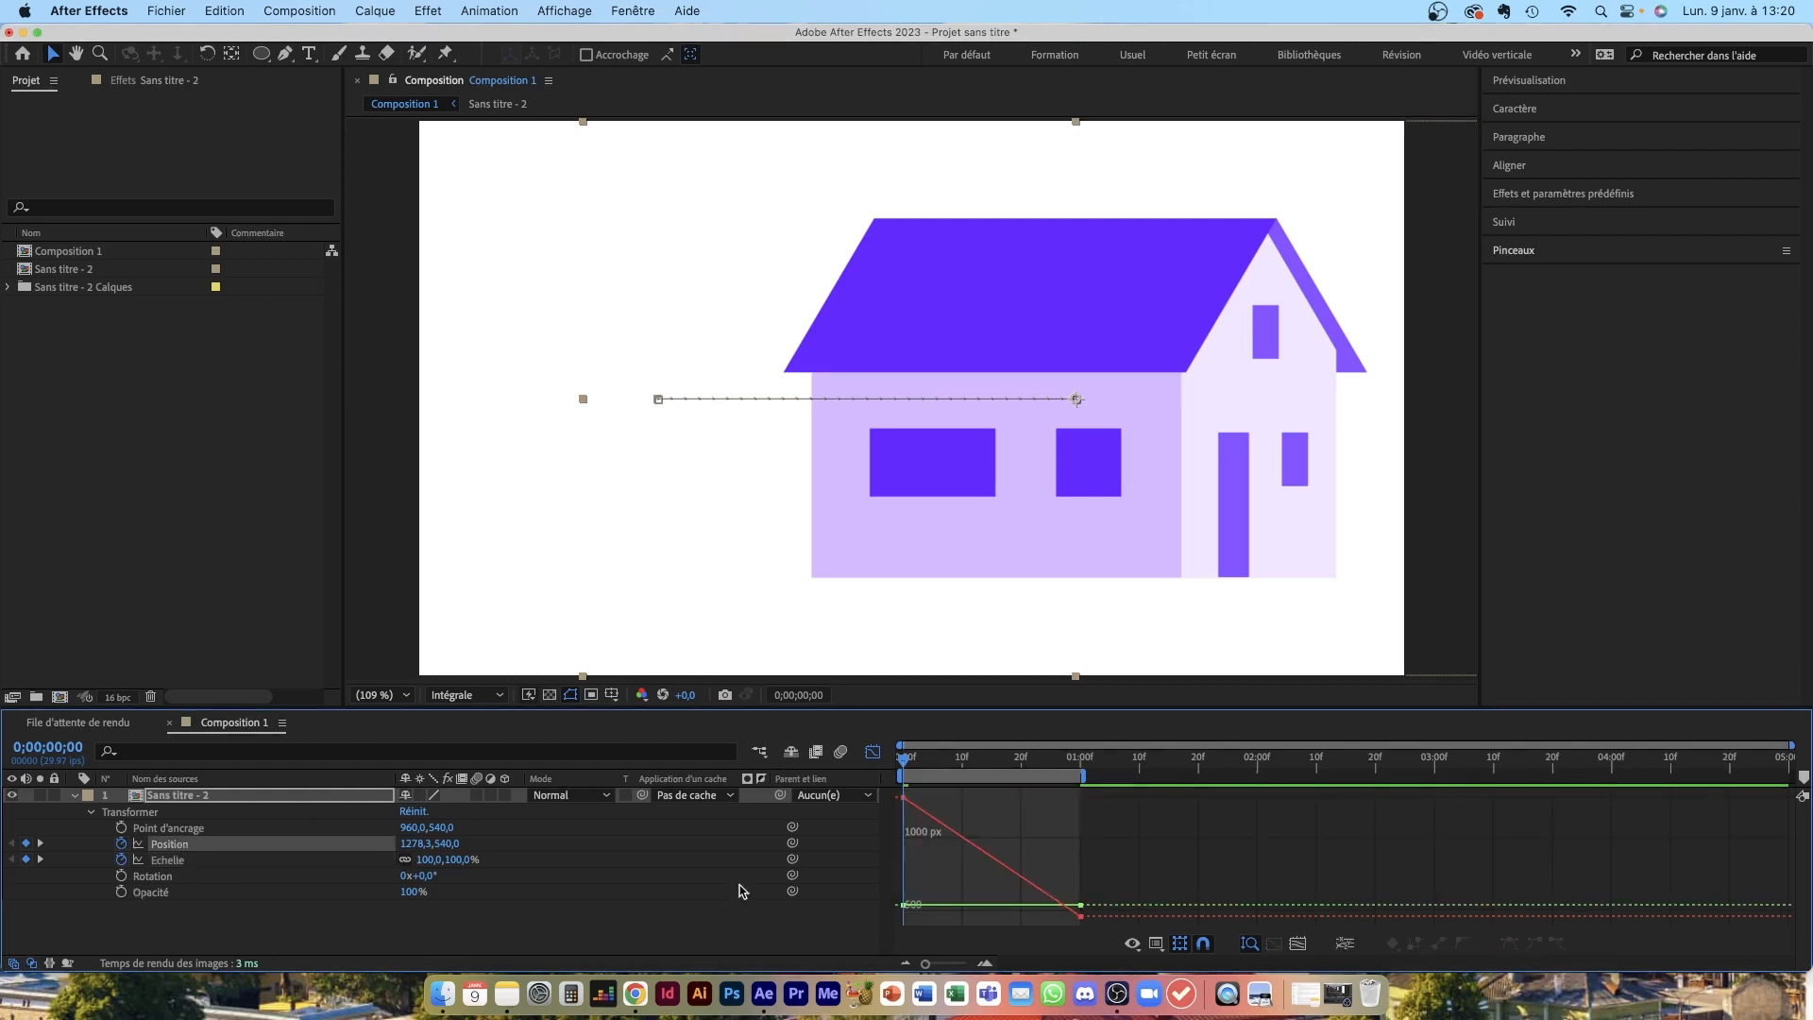
left_click_drag(1124, 932, 884, 788)
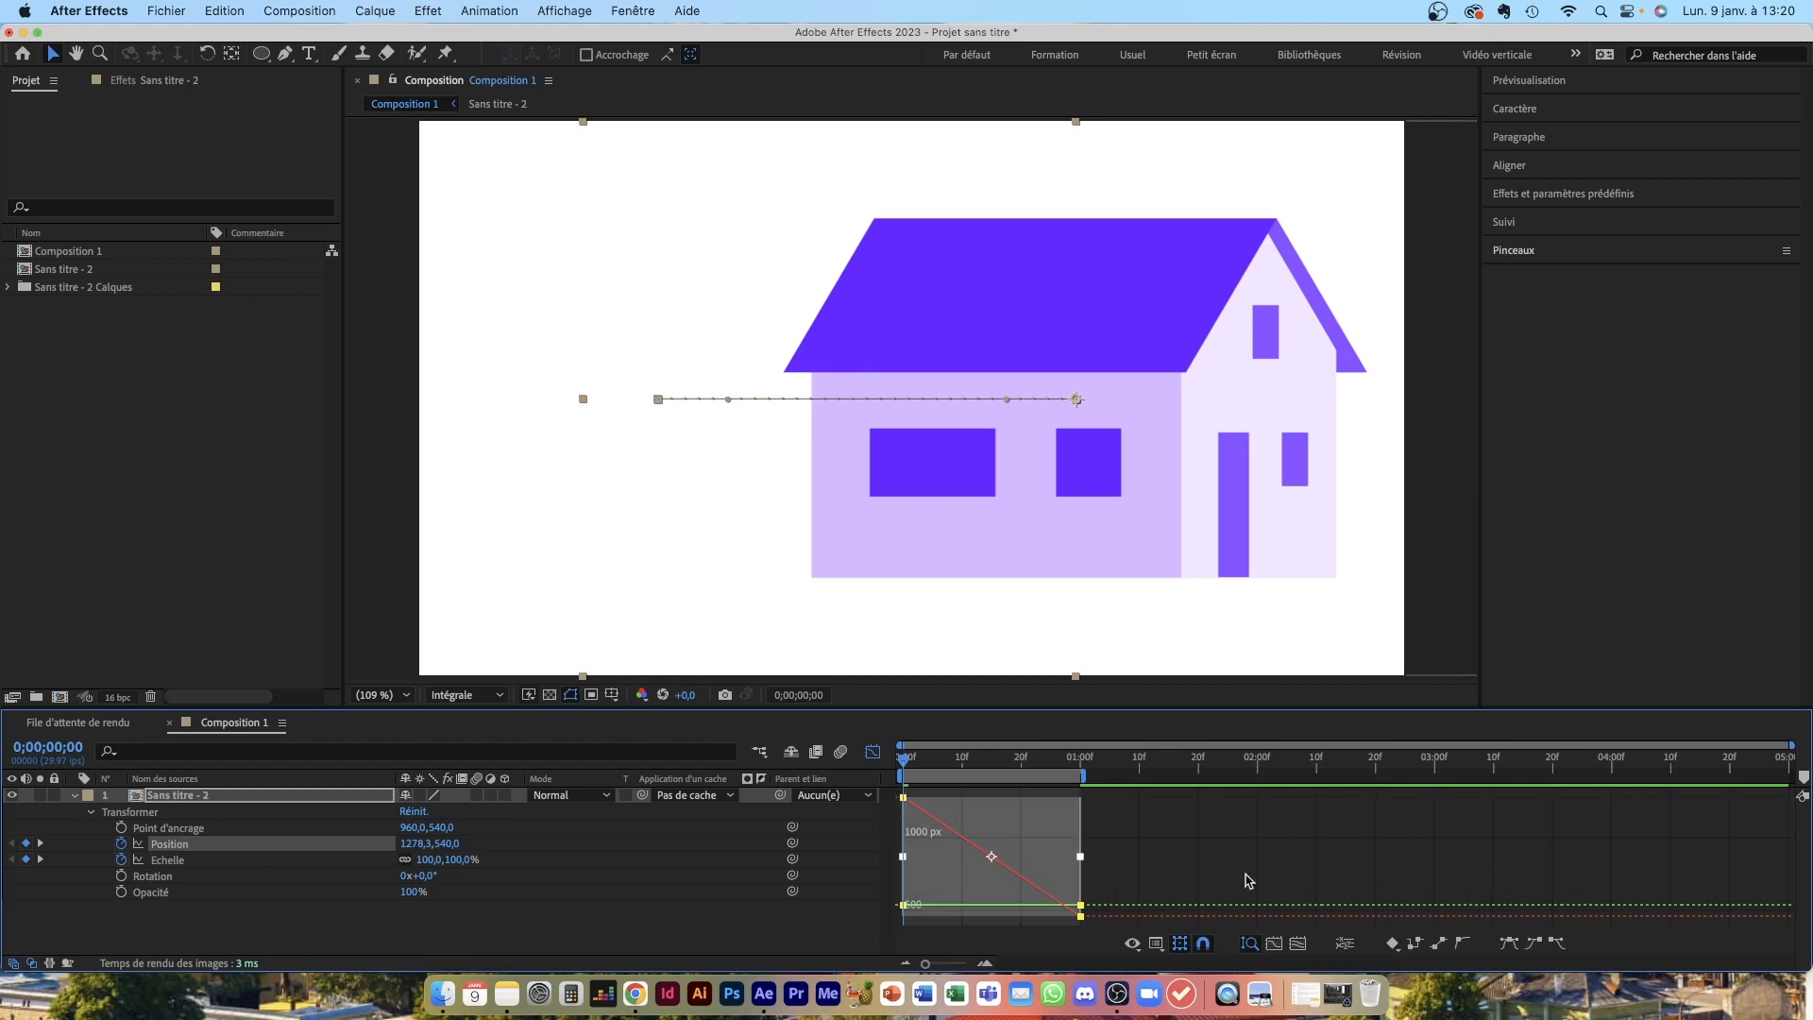
left_click(1511, 943)
key("space")
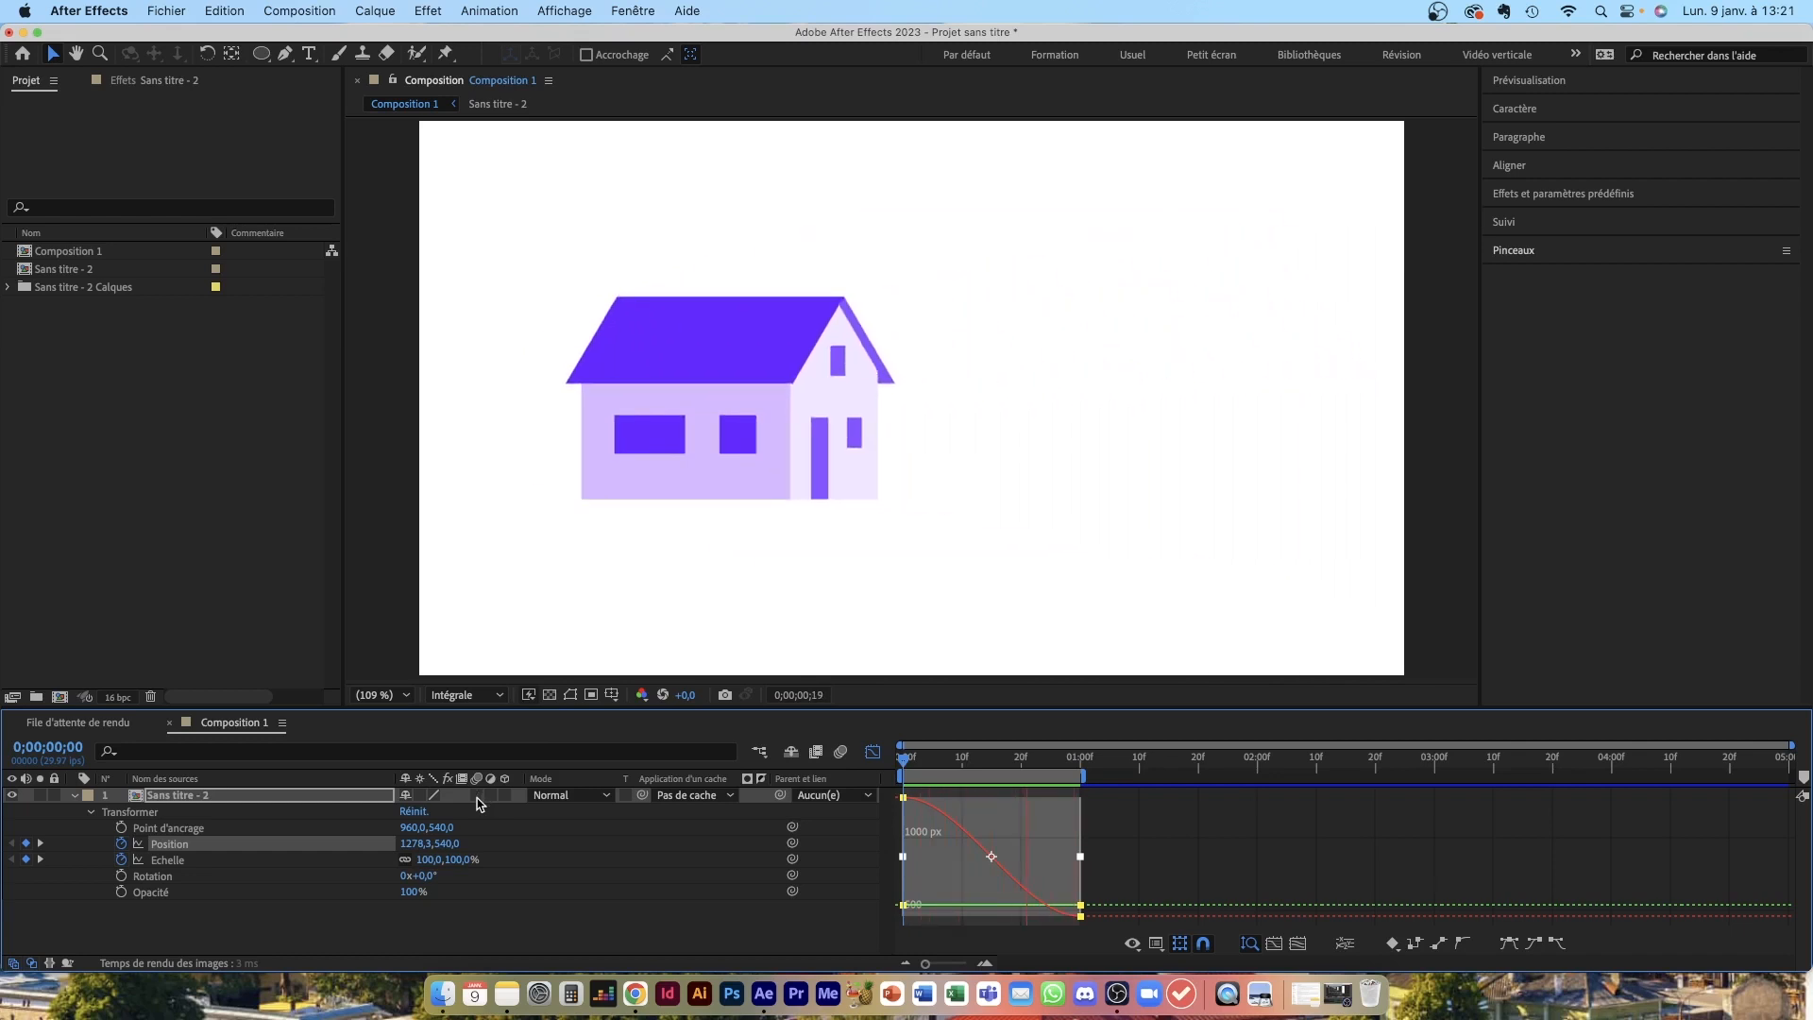
Step: Enable motion blur for the house layer and the composition, and preview the animation from 0;00;00;00
left_click(477, 796)
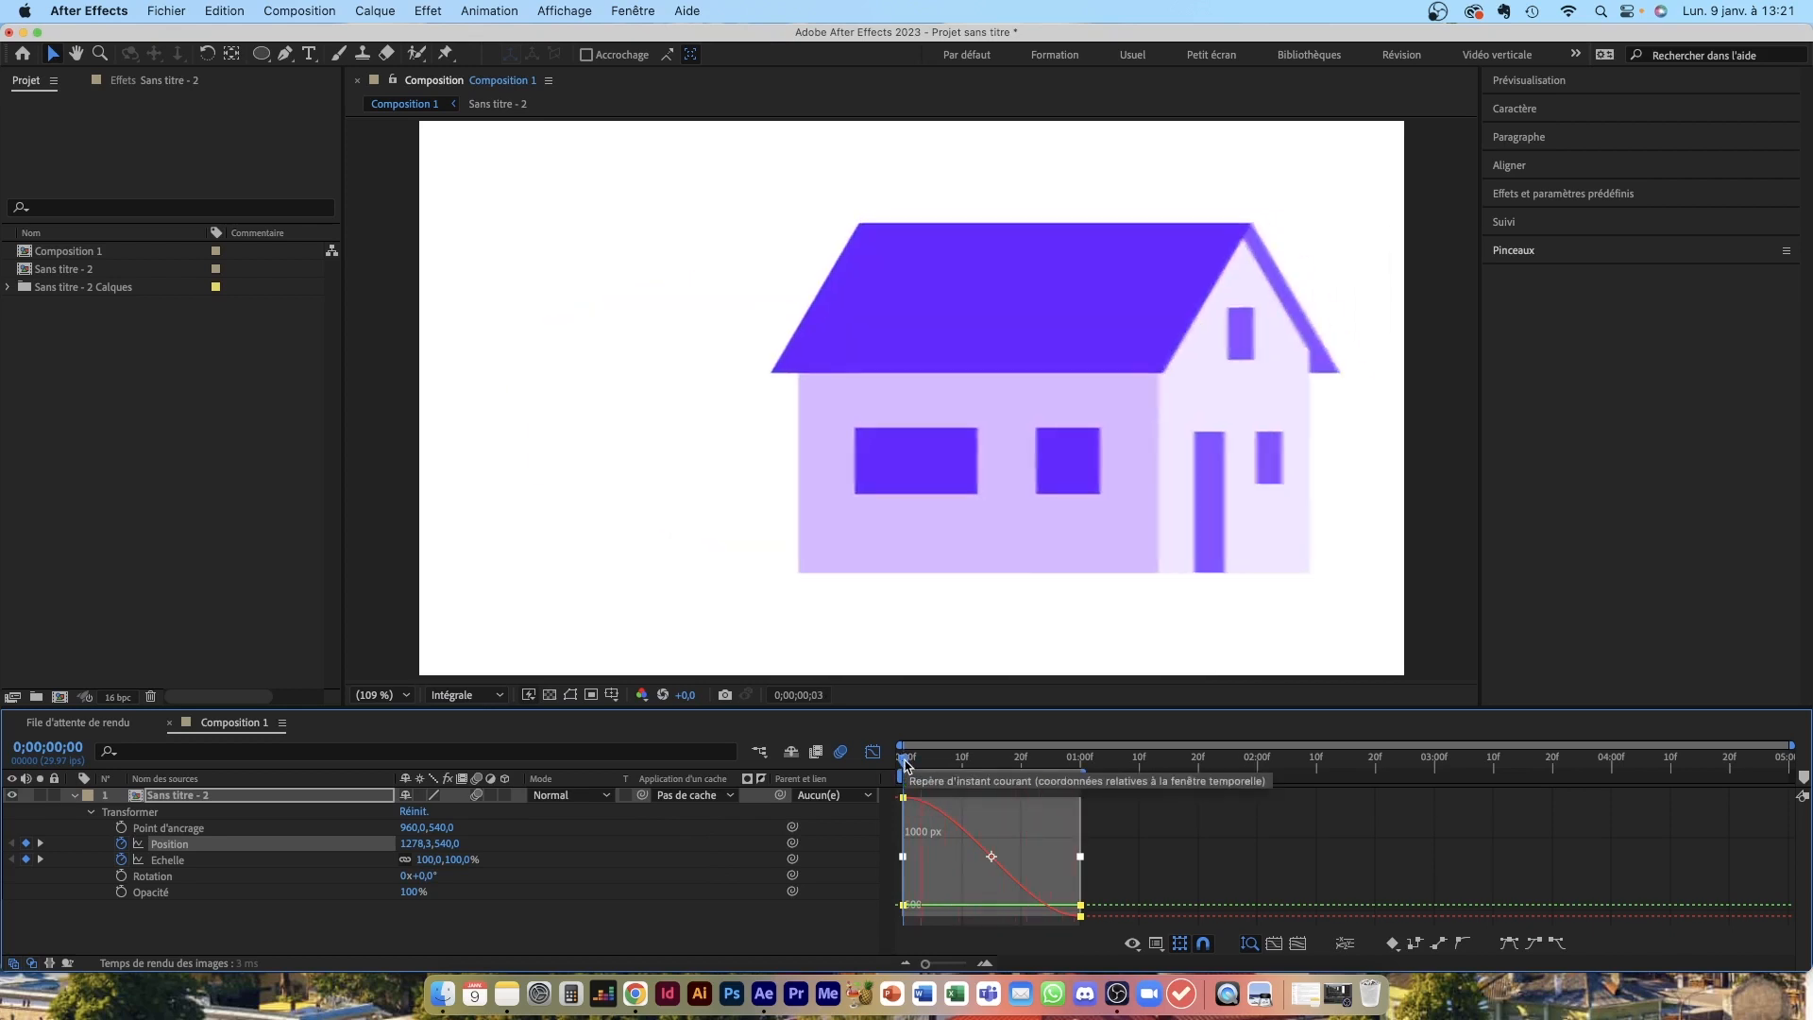
mouse_move(904, 763)
left_mouse_down()
mouse_move(1084, 770)
mouse_move(907, 764)
left_mouse_up()
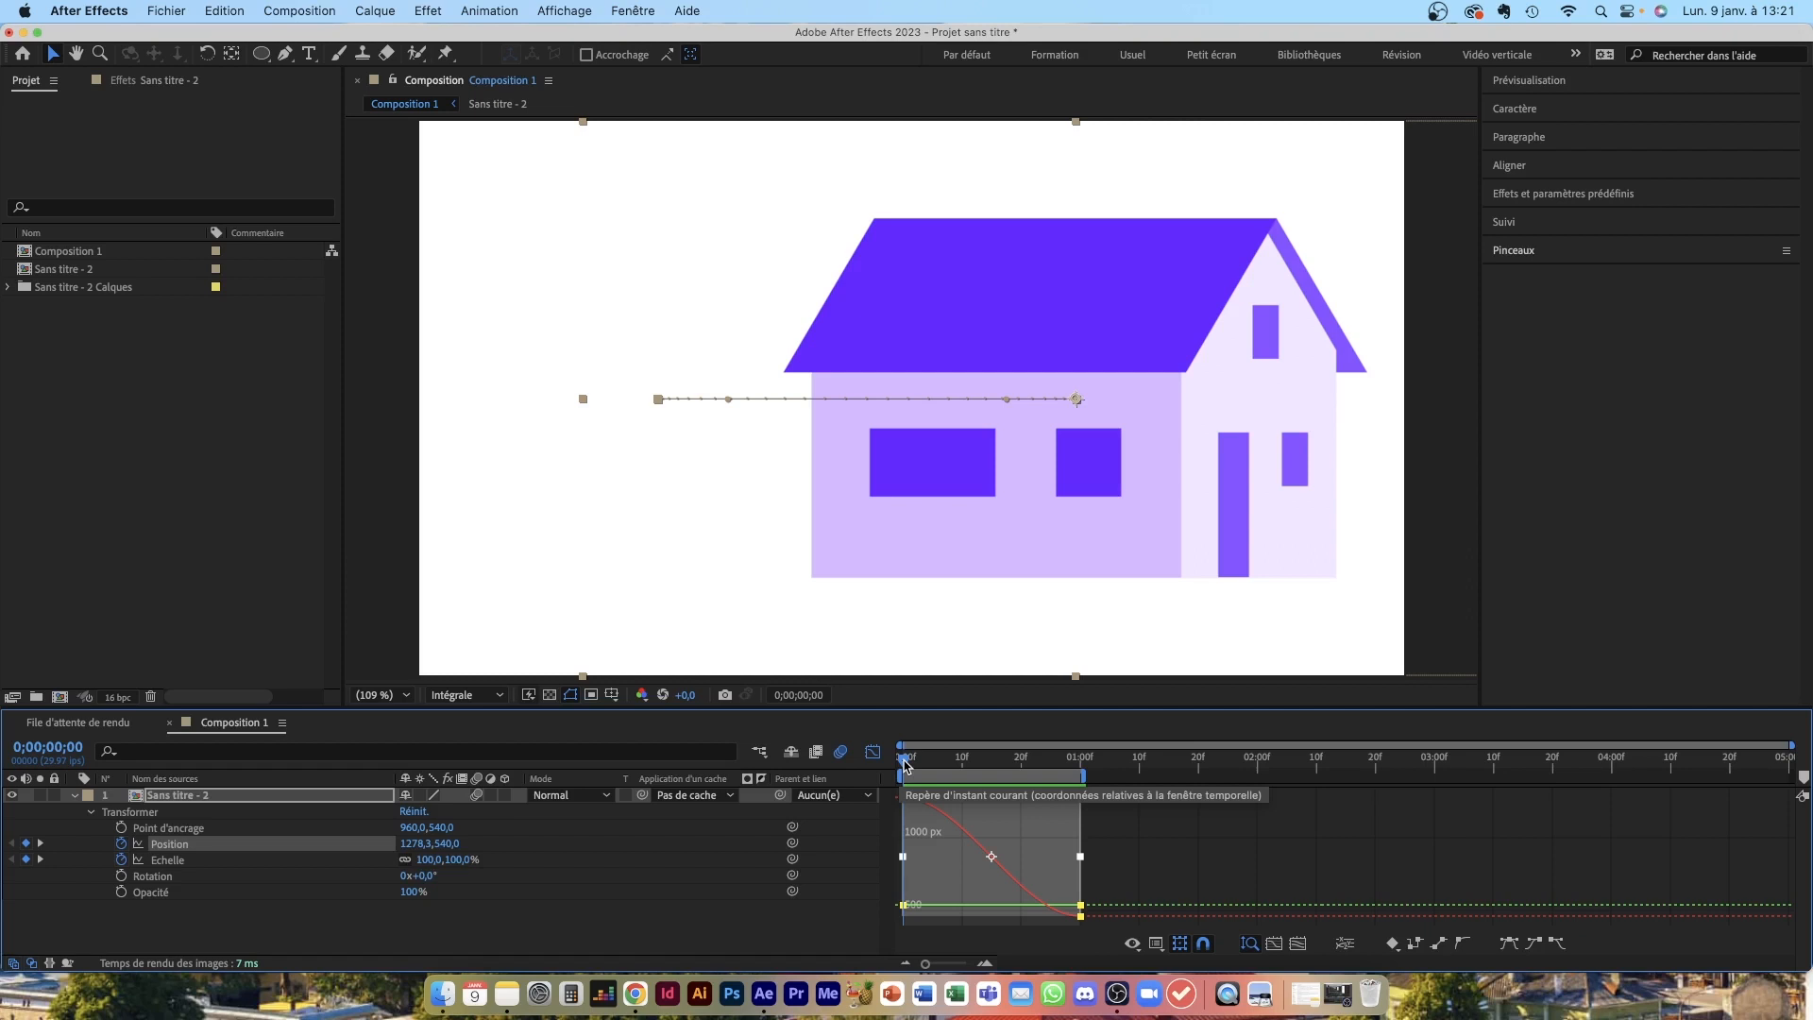
key("space")
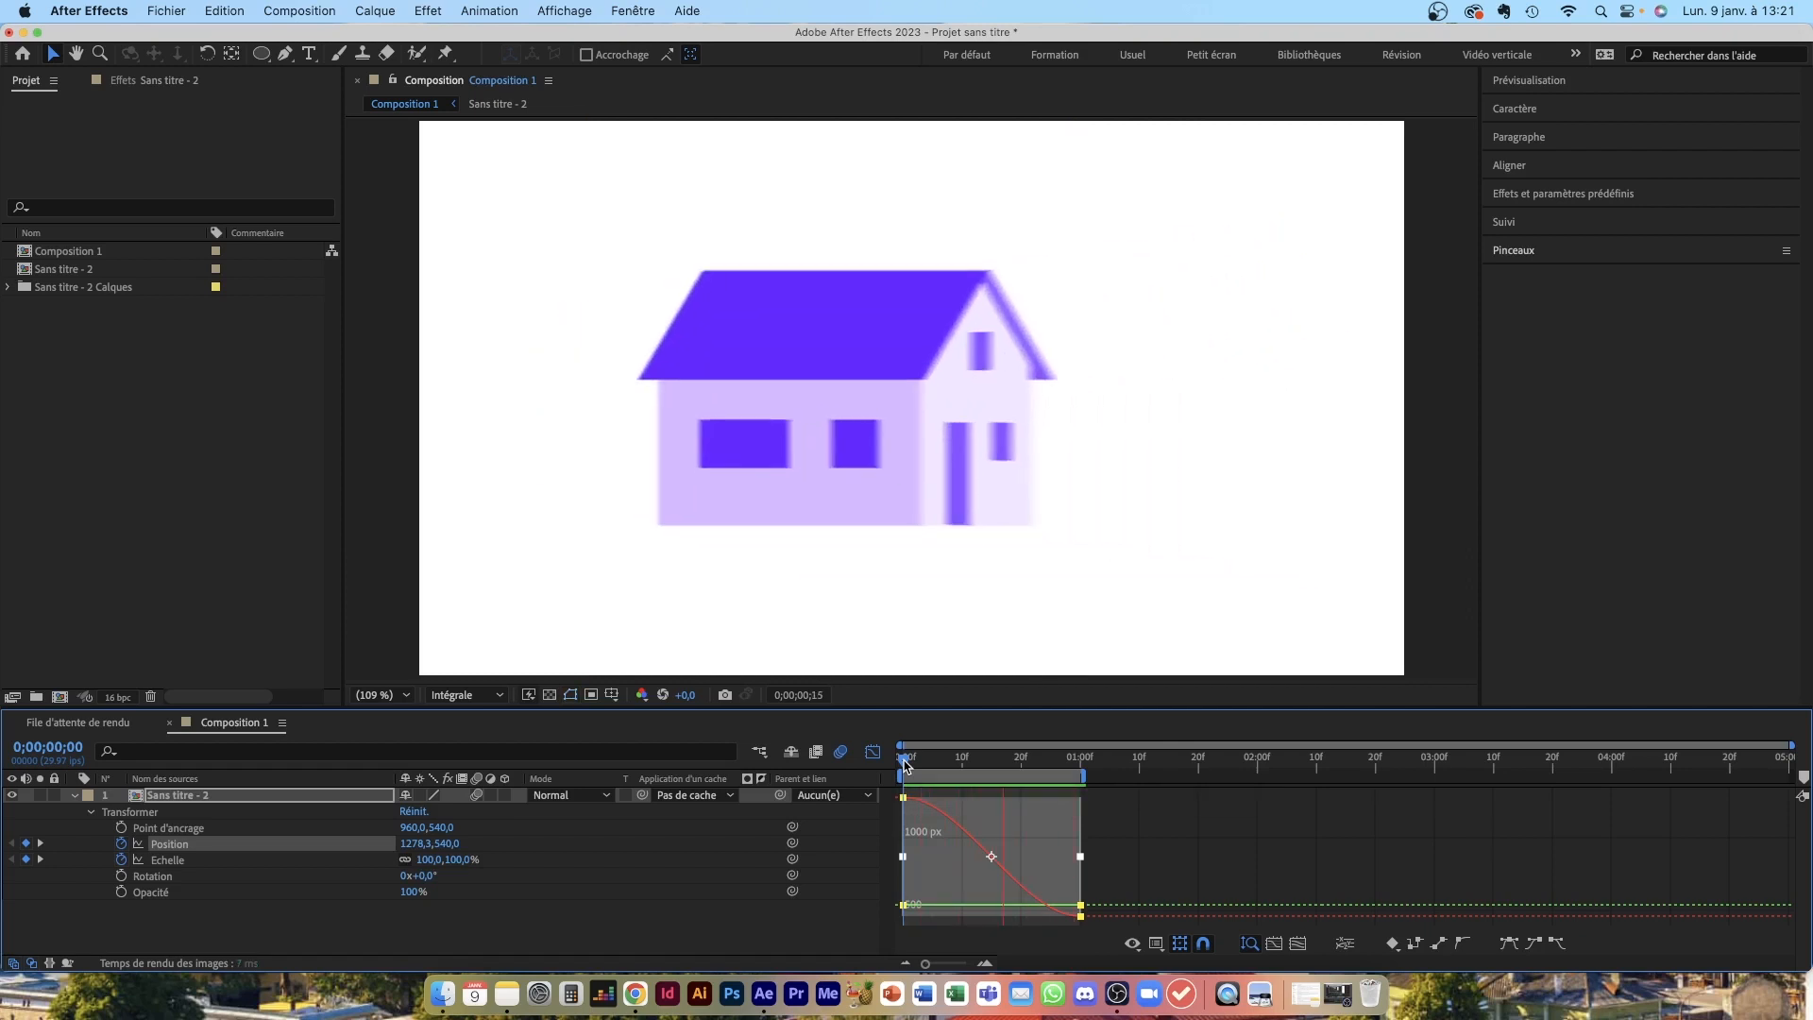